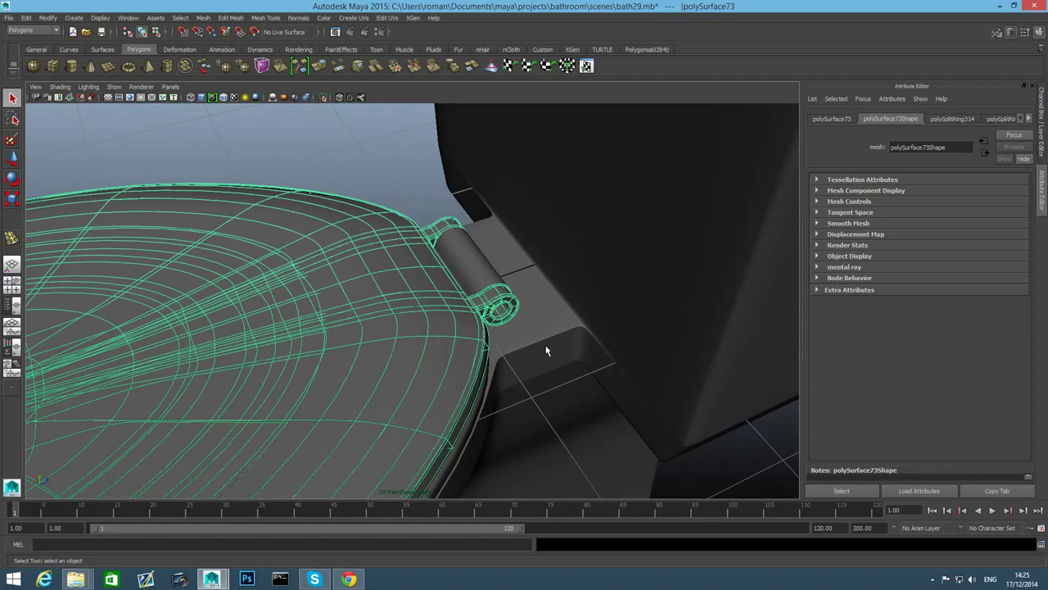
# Duplicate the inner ring of faces lining the hole in the seat hinge's near end, and return to object selection
pyautogui.keyDown('alt'); pyautogui.moveTo(547, 351); pyautogui.dragTo(495, 379); pyautogui.keyUp('alt')
pyautogui.keyDown('alt'); pyautogui.moveTo(495, 379); pyautogui.dragTo(702, 437, button='right'); pyautogui.keyUp('alt')
pyautogui.press('1')
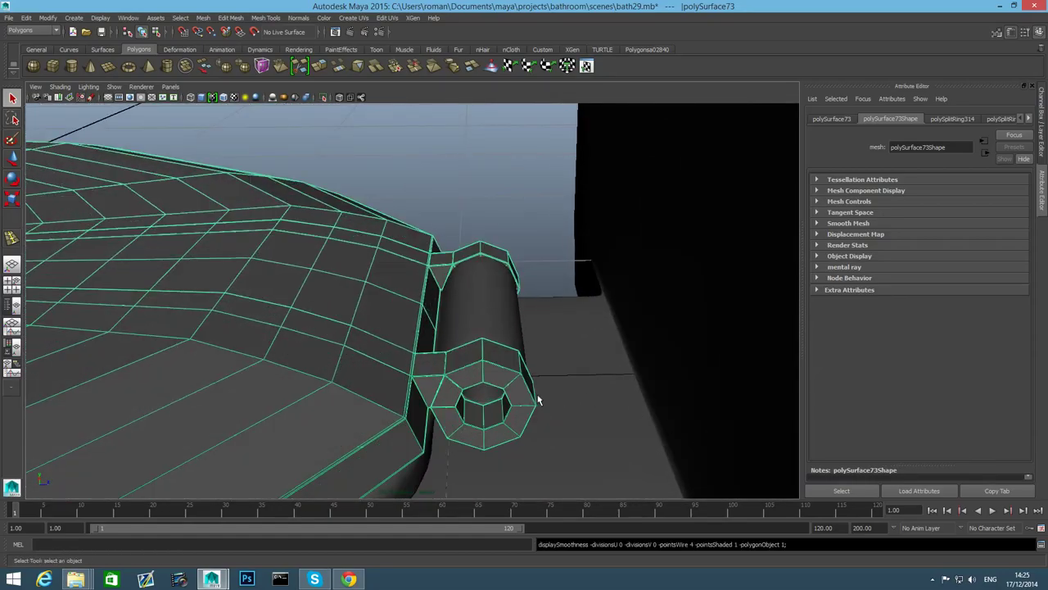
pyautogui.keyDown('alt'); pyautogui.moveTo(488, 417); pyautogui.dragTo(484, 297); pyautogui.keyUp('alt')
pyautogui.rightClick(482, 299)
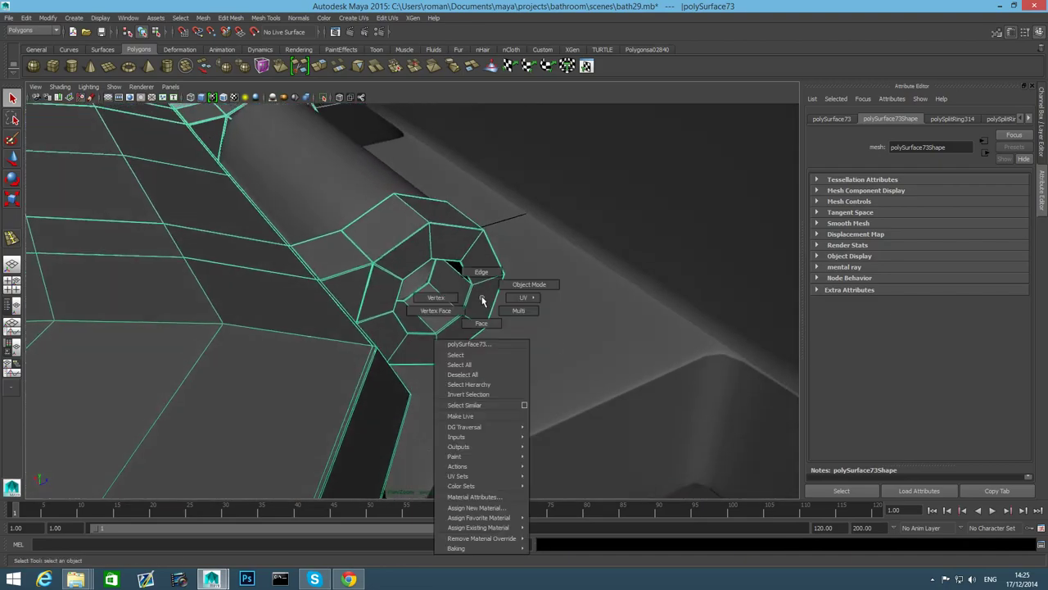
pyautogui.click(481, 324)
pyautogui.doubleClick(459, 293)
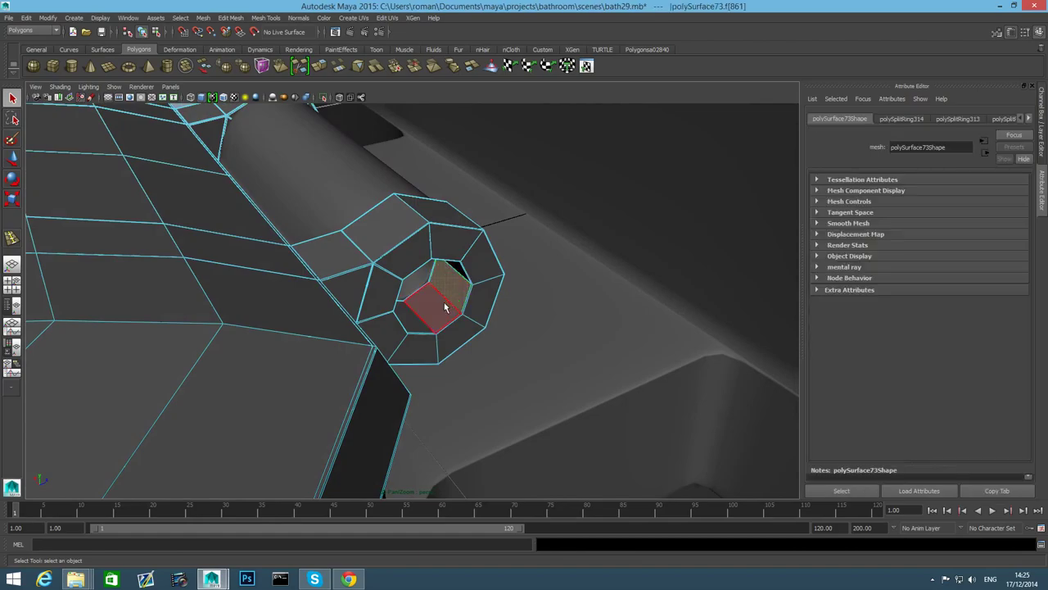
pyautogui.keyDown('alt'); pyautogui.moveTo(434, 304); pyautogui.dragTo(306, 186); pyautogui.keyUp('alt')
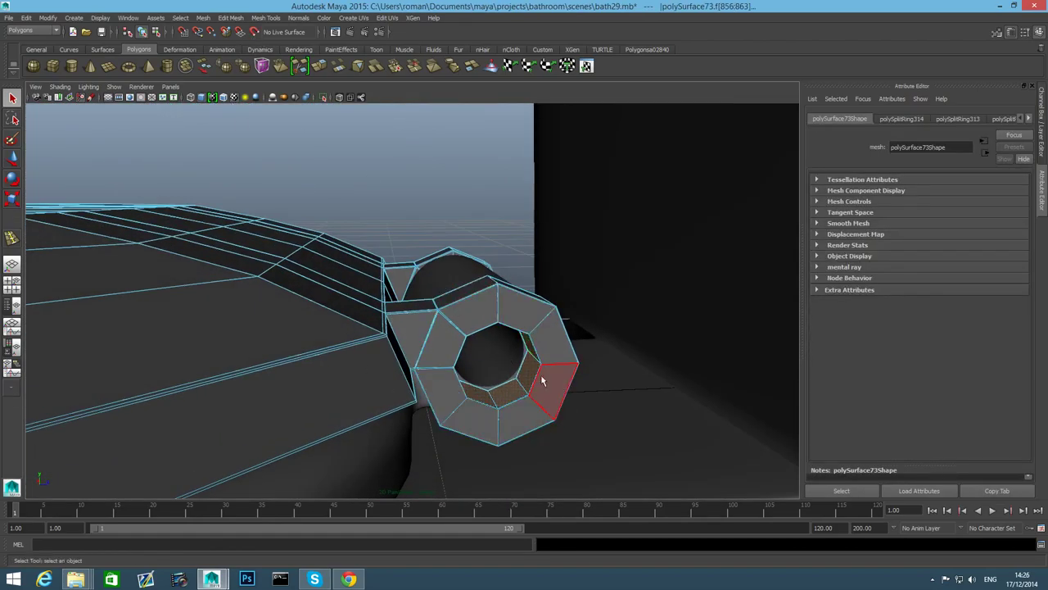
pyautogui.keyDown('shift'); pyautogui.moveTo(529, 364); pyautogui.dragTo(527, 509, button='right'); pyautogui.keyUp('shift')
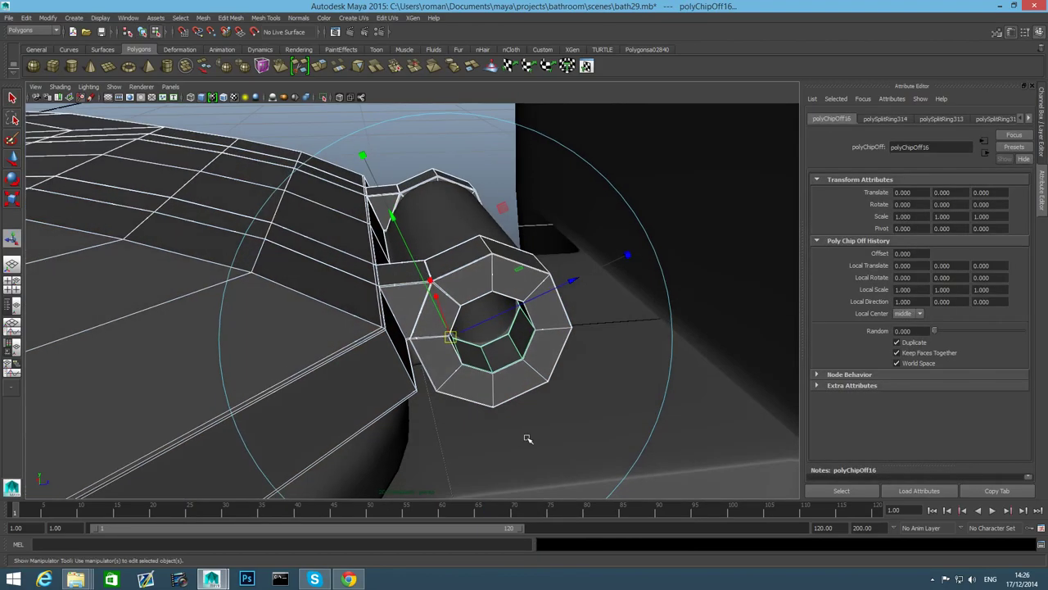
pyautogui.press('F8')
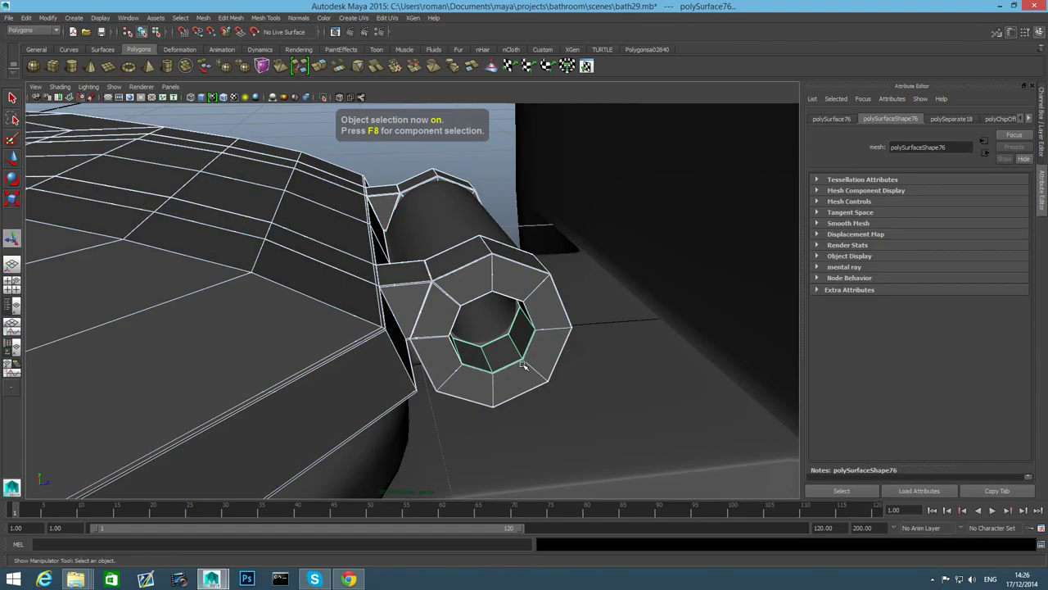
# Center the pivot of the duplicated ring and move it outward along the hinge axis, clear of the hole
pyautogui.keyDown('alt'); pyautogui.moveTo(524, 365); pyautogui.dragTo(529, 370); pyautogui.keyUp('alt')
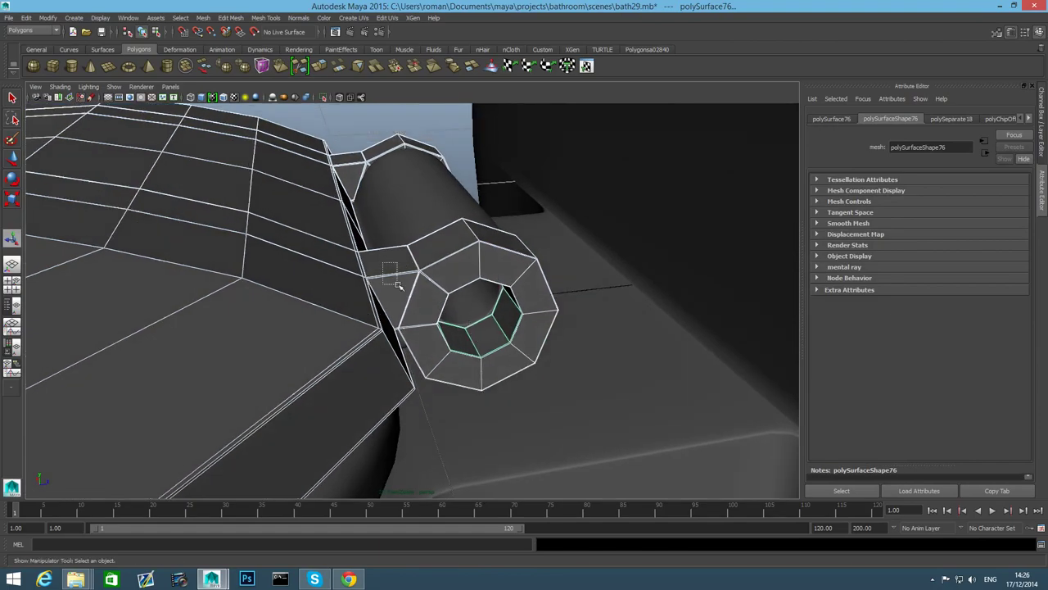
pyautogui.moveTo(397, 284); pyautogui.dragTo(398, 286)
pyautogui.press('w')
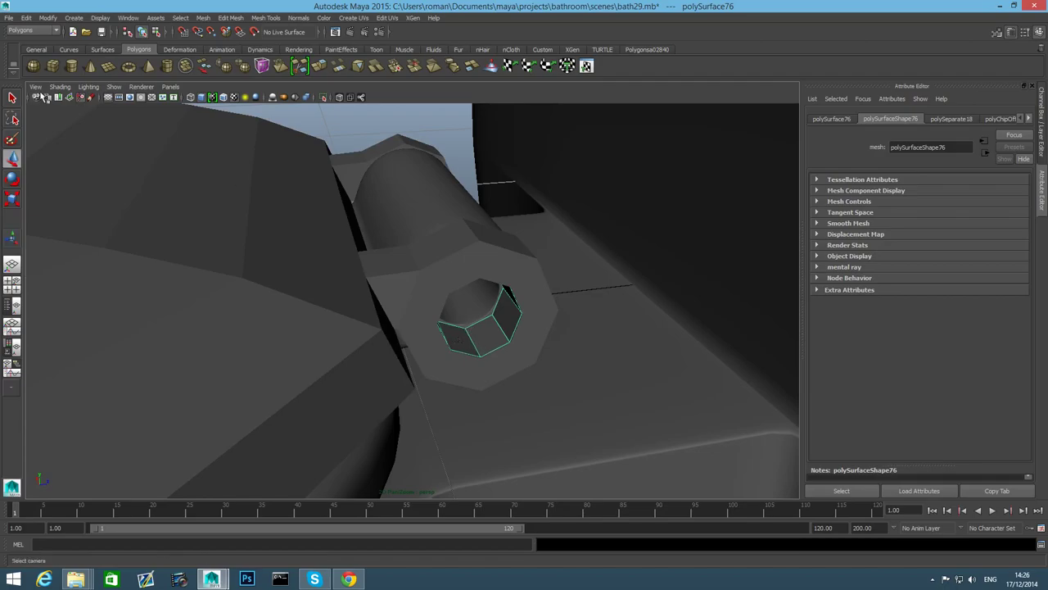
pyautogui.click(48, 17)
pyautogui.click(82, 119)
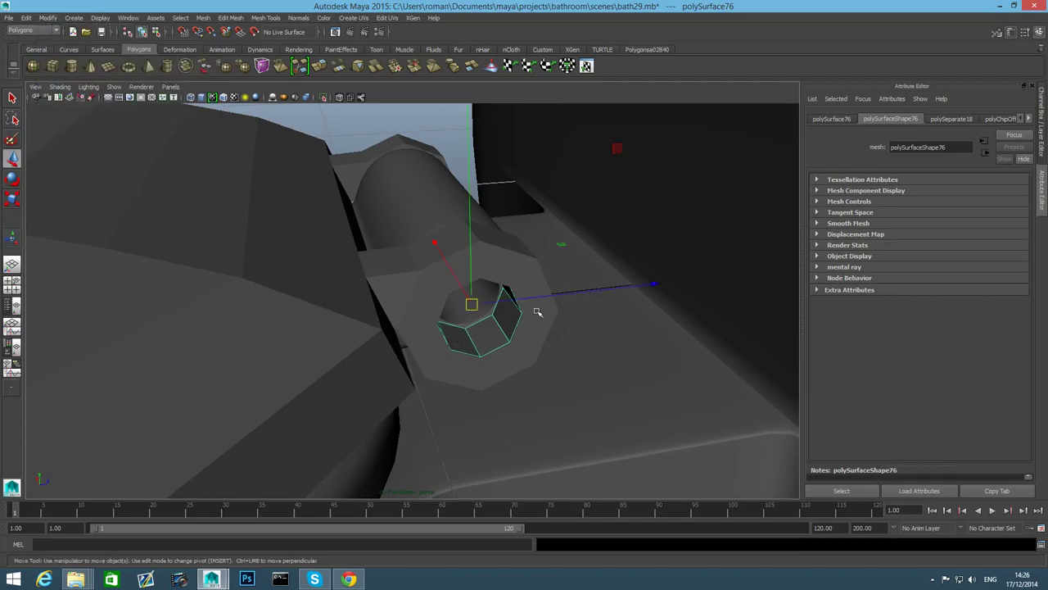
pyautogui.moveTo(435, 245); pyautogui.dragTo(461, 321)
# Reverse the normals of the duplicated ring so its faces point outward
pyautogui.click(343, 269)
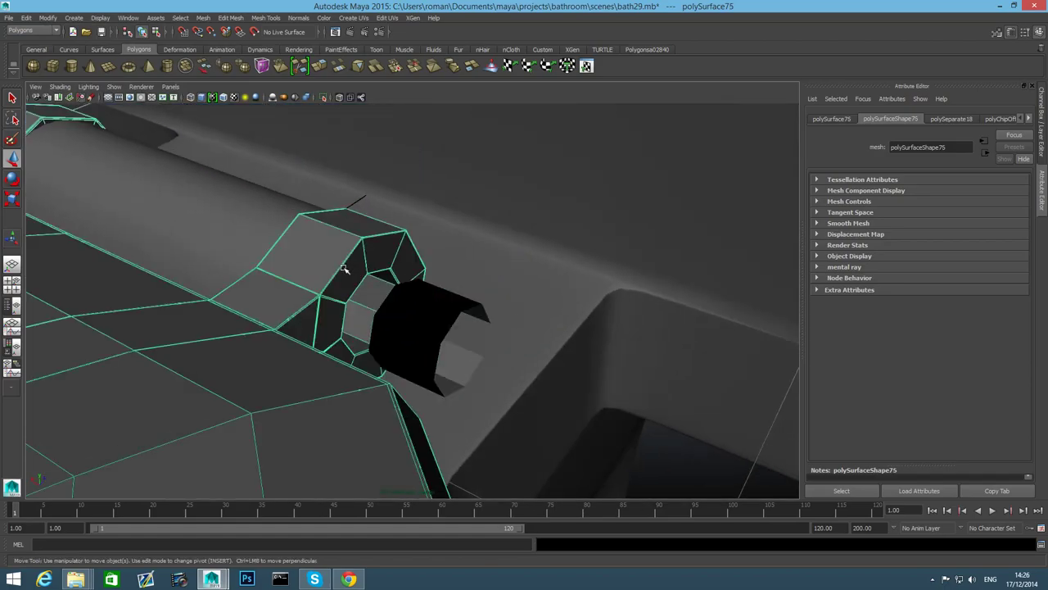
pyautogui.click(444, 325)
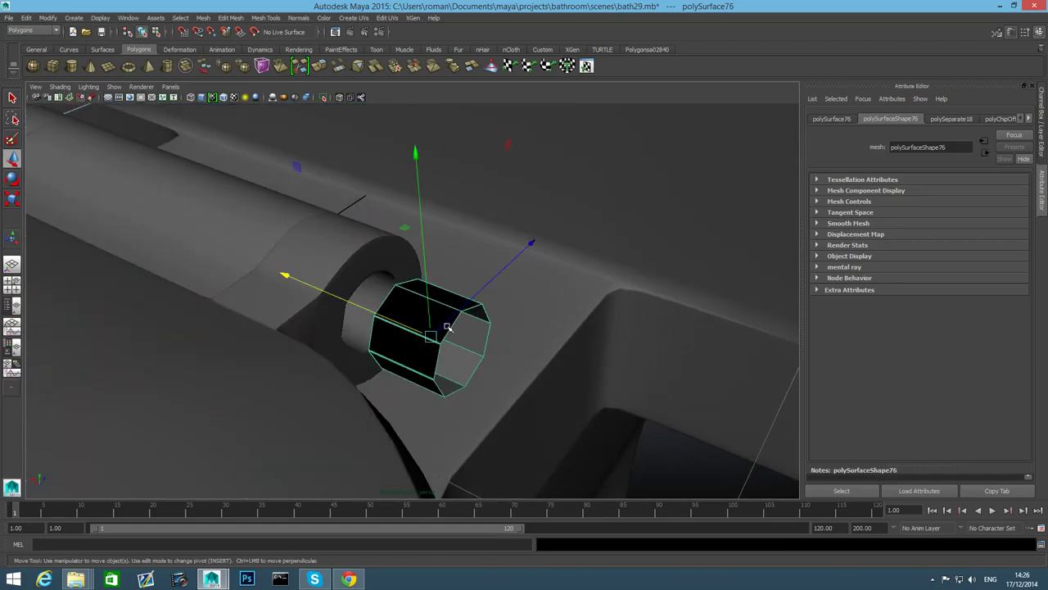
pyautogui.keyDown('alt'); pyautogui.moveTo(447, 327); pyautogui.dragTo(410, 328); pyautogui.keyUp('alt')
pyautogui.click(297, 18)
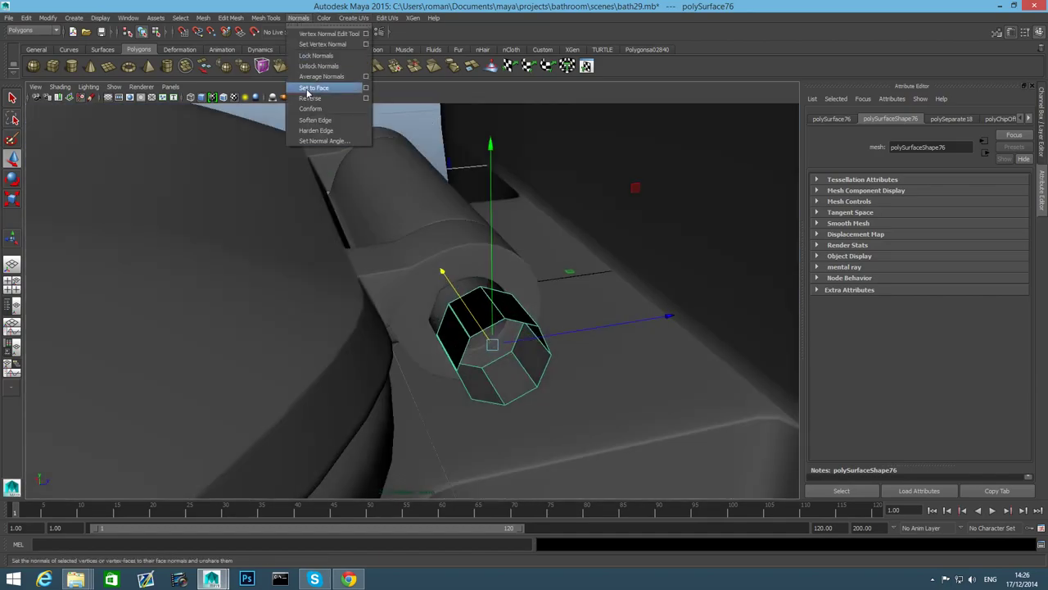
pyautogui.click(316, 100)
# Inspect the ring from several sides, checking its faces and the closely spaced lengthwise edges
pyautogui.keyDown('alt'); pyautogui.moveTo(565, 278); pyautogui.dragTo(452, 363); pyautogui.keyUp('alt')
pyautogui.moveTo(449, 329); pyautogui.dragTo(450, 300, button='right')
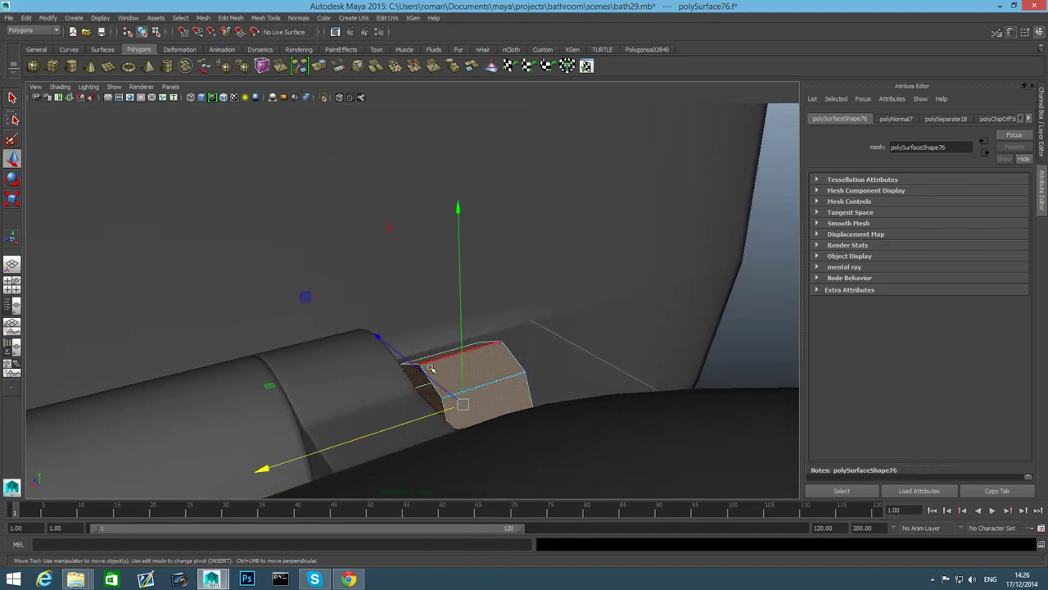
pyautogui.keyDown('alt'); pyautogui.moveTo(516, 377); pyautogui.dragTo(494, 363); pyautogui.keyUp('alt')
pyautogui.keyDown('alt'); pyautogui.moveTo(408, 383); pyautogui.dragTo(467, 370, button='middle'); pyautogui.keyUp('alt')
pyautogui.keyDown('alt'); pyautogui.moveTo(486, 344); pyautogui.dragTo(604, 378); pyautogui.keyUp('alt')
pyautogui.keyDown('alt'); pyautogui.moveTo(500, 379); pyautogui.dragTo(580, 395, button='right'); pyautogui.keyUp('alt')
pyautogui.keyDown('alt'); pyautogui.moveTo(581, 395); pyautogui.dragTo(503, 400, button='middle'); pyautogui.keyUp('alt')
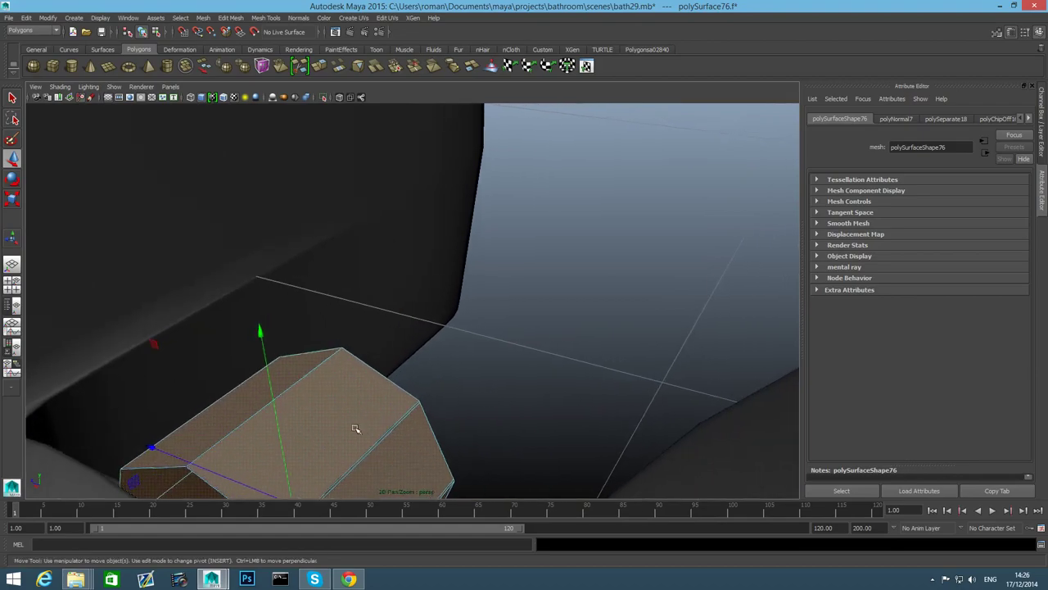
pyautogui.keyDown('alt'); pyautogui.moveTo(355, 428); pyautogui.dragTo(266, 444); pyautogui.keyUp('alt')
pyautogui.keyDown('alt'); pyautogui.moveTo(267, 446); pyautogui.dragTo(253, 365, button='right'); pyautogui.keyUp('alt')
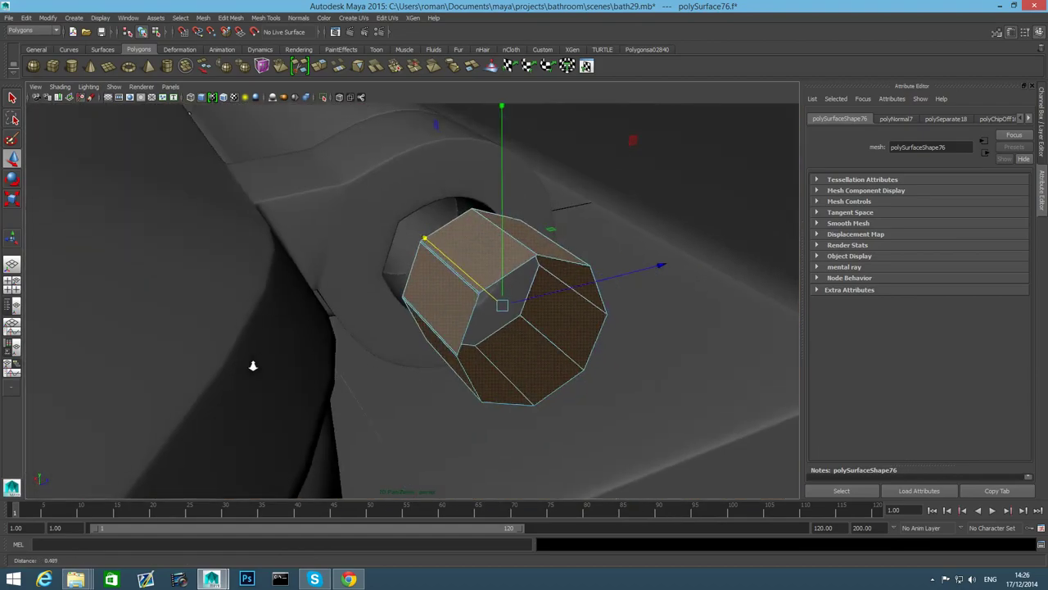
pyautogui.keyDown('alt'); pyautogui.moveTo(253, 365); pyautogui.dragTo(346, 358); pyautogui.keyUp('alt')
pyautogui.keyDown('alt'); pyautogui.moveTo(347, 358); pyautogui.dragTo(392, 380, button='right'); pyautogui.keyUp('alt')
pyautogui.keyDown('alt'); pyautogui.moveTo(391, 380); pyautogui.dragTo(402, 374); pyautogui.keyUp('alt')
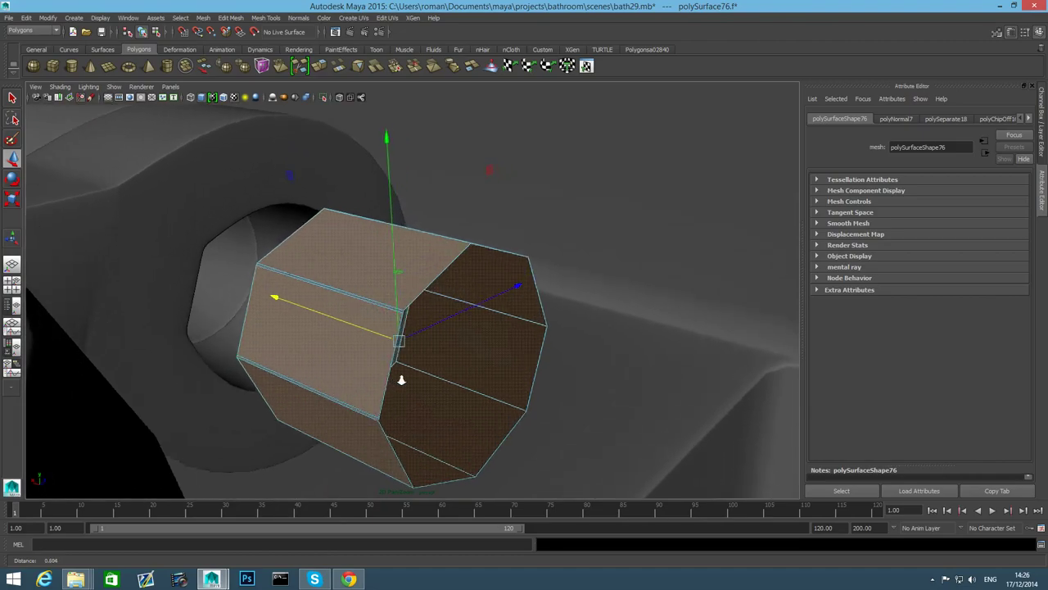
# Delete the two redundant lengthwise edges lying close beside their neighbours on the ring
pyautogui.rightClick(342, 284)
pyautogui.click(342, 268)
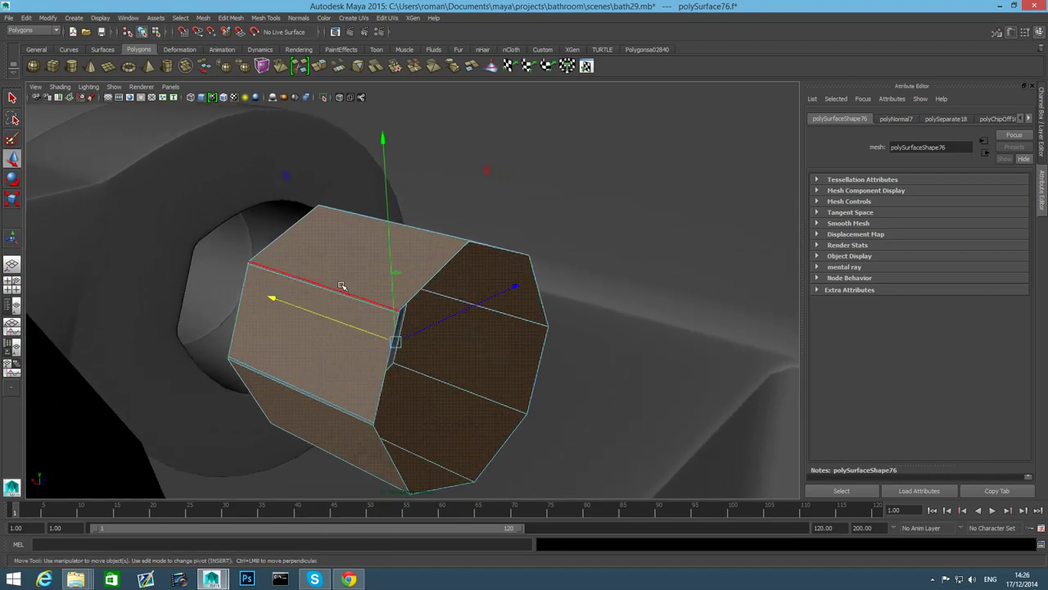
pyautogui.click(343, 294)
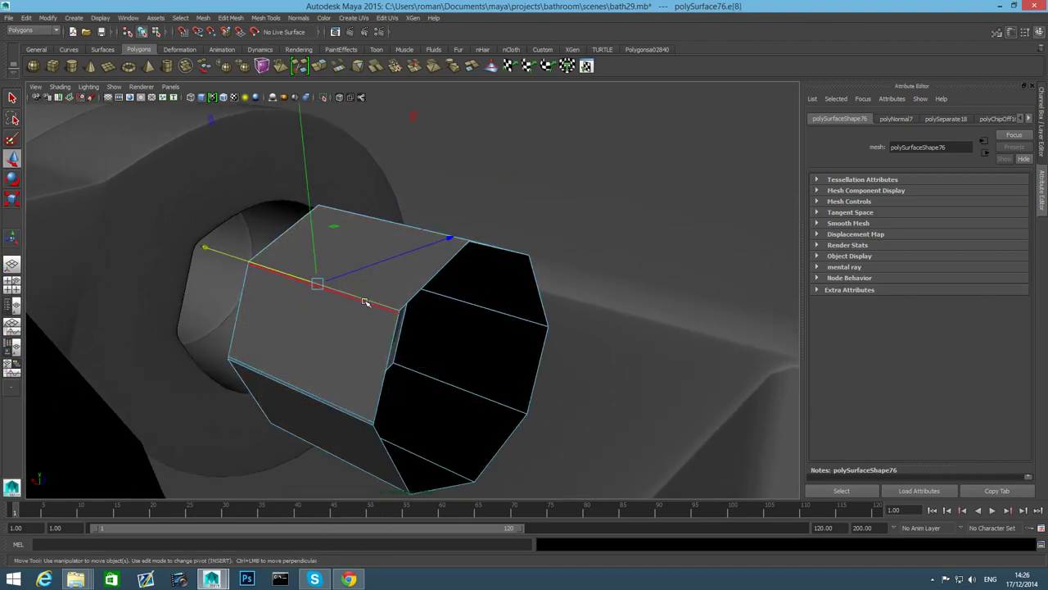
pyautogui.click(366, 303)
pyautogui.keyDown('shift'); pyautogui.click(348, 409); pyautogui.keyUp('shift')
pyautogui.keyDown('shift'); pyautogui.moveTo(349, 383); pyautogui.dragTo(293, 398, button='right'); pyautogui.keyUp('shift')
pyautogui.keyDown('alt'); pyautogui.moveTo(431, 384); pyautogui.dragTo(425, 348); pyautogui.keyUp('alt')
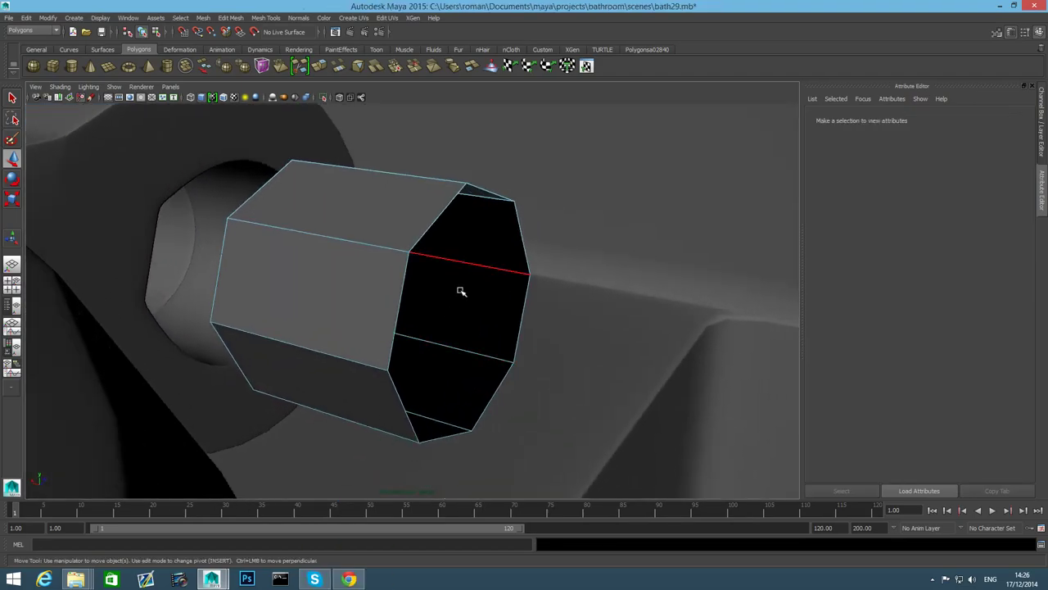
# Extrude the open border edge loop at the ring's outer end, undoing the offset so the new edges stay in place
pyautogui.keyDown('alt'); pyautogui.moveTo(424, 269); pyautogui.dragTo(442, 301); pyautogui.keyUp('alt')
pyautogui.rightClick(471, 272)
pyautogui.click(469, 238)
pyautogui.click(505, 269)
pyautogui.click(322, 70)
pyautogui.moveTo(402, 344); pyautogui.dragTo(392, 322)
pyautogui.hotkey('ctrl', 'z')
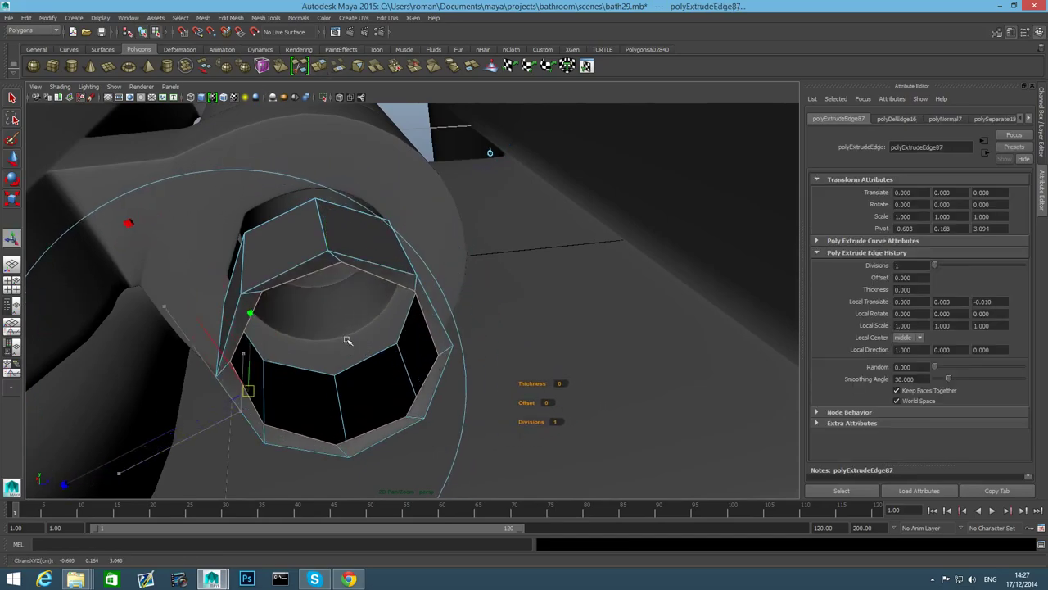
# Try widening the extruded border into a flange, and extrude and scale a second, larger band around it
pyautogui.press('r')
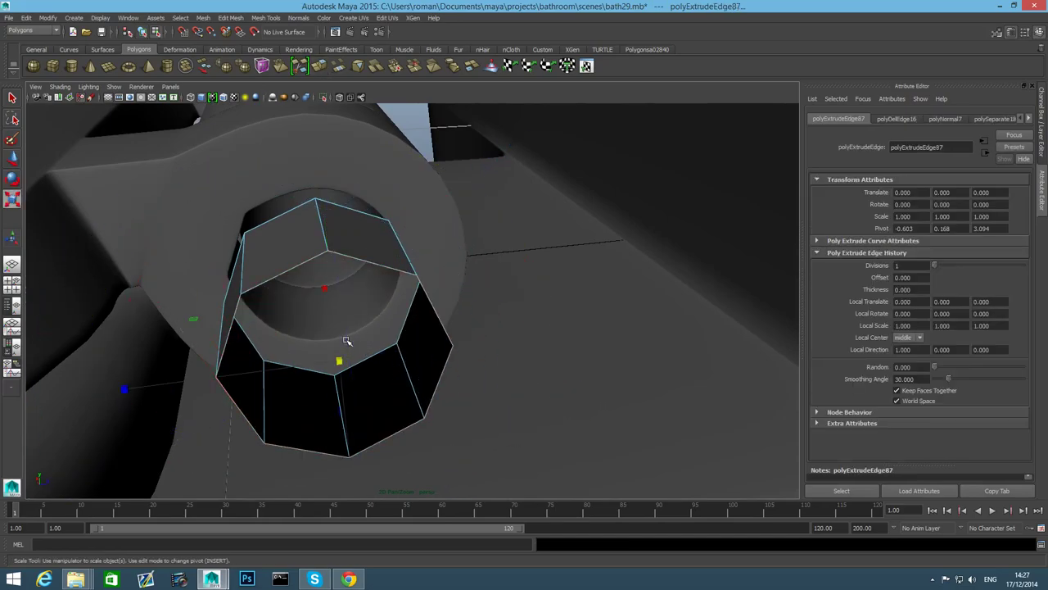
pyautogui.keyDown('alt'); pyautogui.moveTo(339, 359); pyautogui.dragTo(425, 362); pyautogui.keyUp('alt')
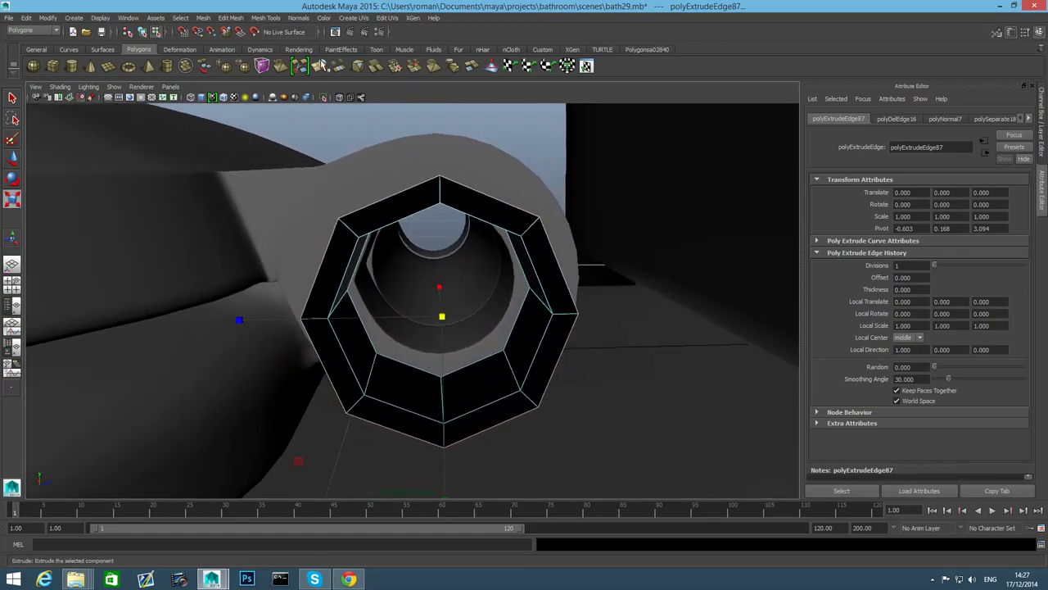
pyautogui.hotkey('ctrl', 'e')
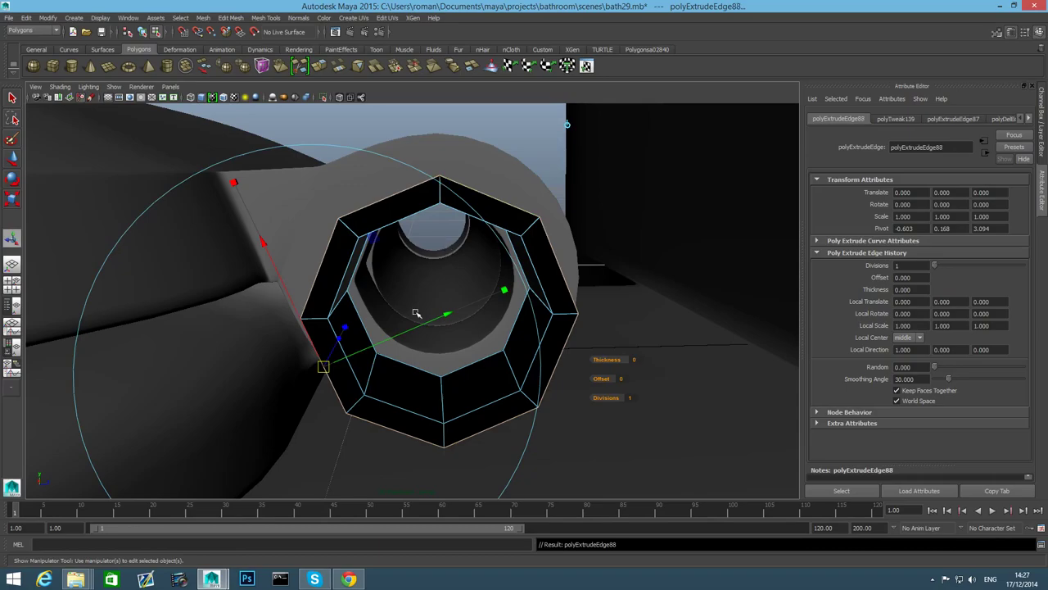
pyautogui.moveTo(440, 316)
pyautogui.mouseDown()
pyautogui.moveTo(481, 328)
pyautogui.moveTo(510, 363)
pyautogui.moveTo(585, 368)
pyautogui.moveTo(620, 356)
pyautogui.moveTo(429, 326)
pyautogui.mouseUp()
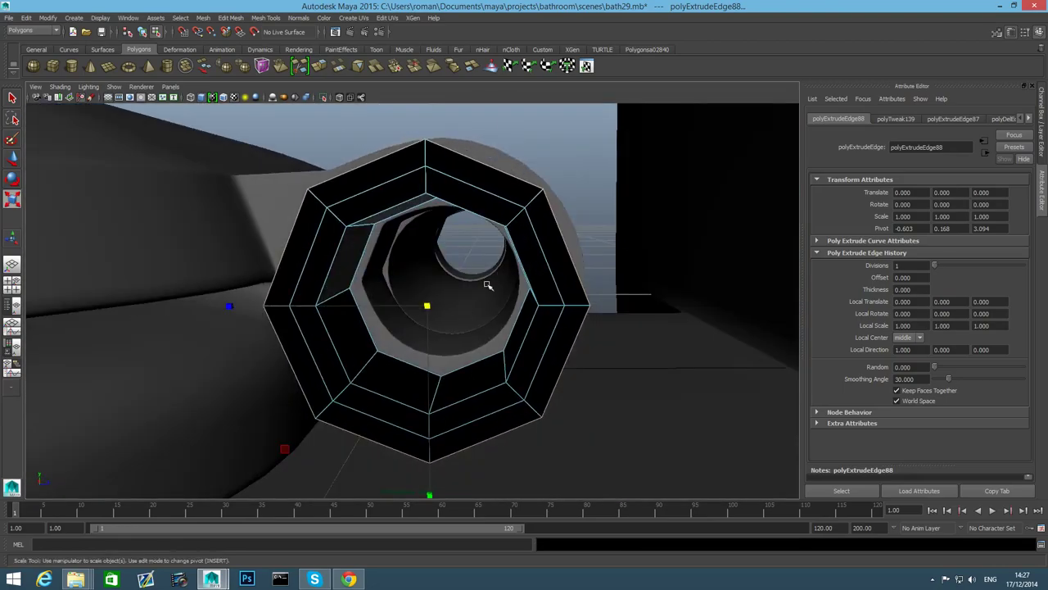
# Try scaling the flange's four diagonal outer vertices outward to give it a square outline
pyautogui.moveTo(508, 244); pyautogui.dragTo(513, 182, button='right')
pyautogui.click(549, 196)
pyautogui.keyDown('shift'); pyautogui.click(307, 192); pyautogui.keyUp('shift')
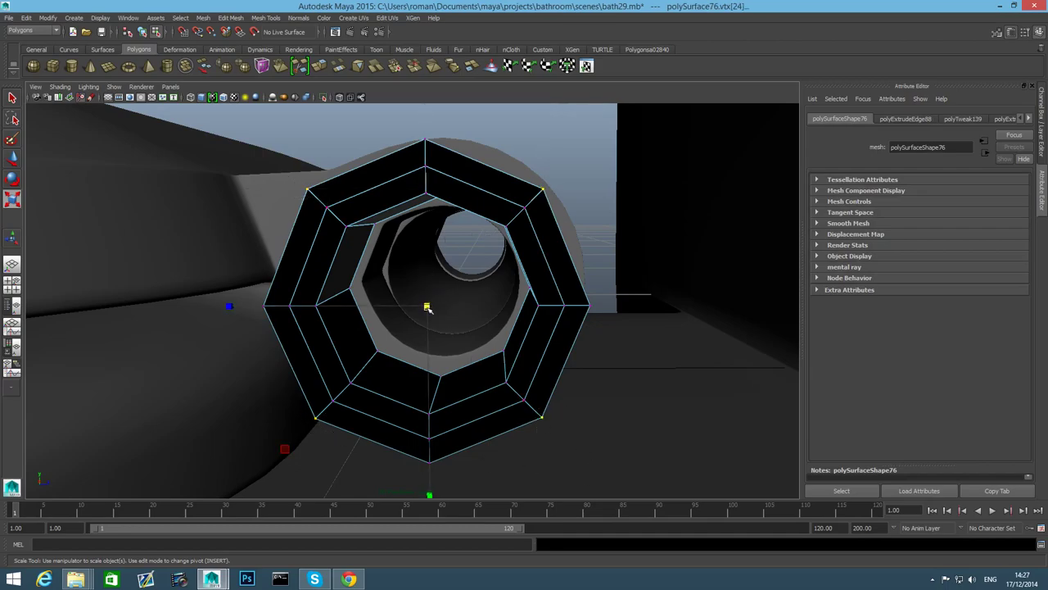
pyautogui.moveTo(426, 307); pyautogui.dragTo(495, 322)
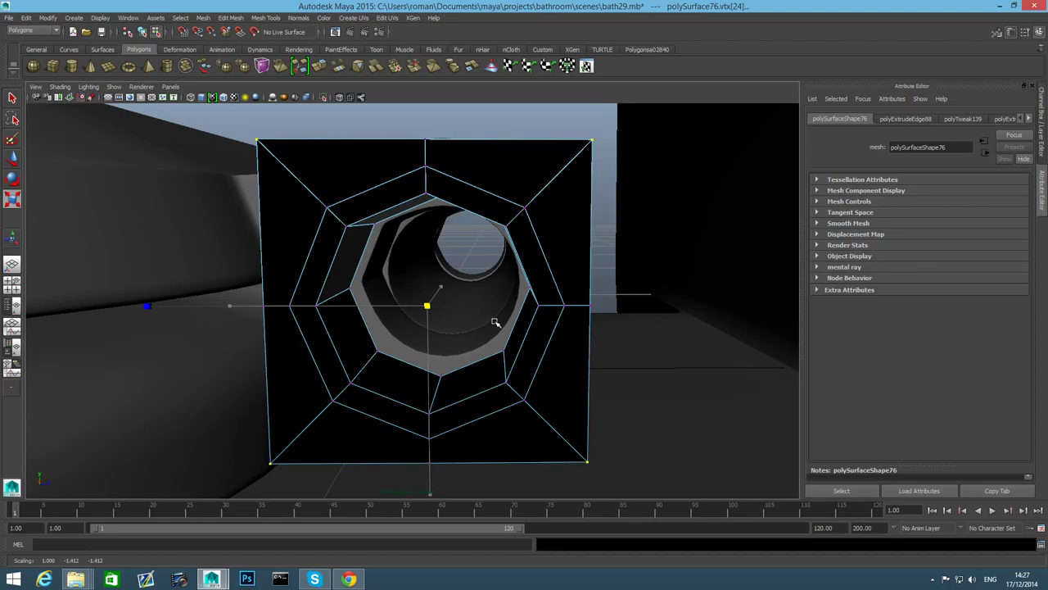
# Undo the square outline, the second extruded band and the flange scaling
pyautogui.keyDown('alt'); pyautogui.moveTo(494, 321); pyautogui.dragTo(462, 335); pyautogui.keyUp('alt')
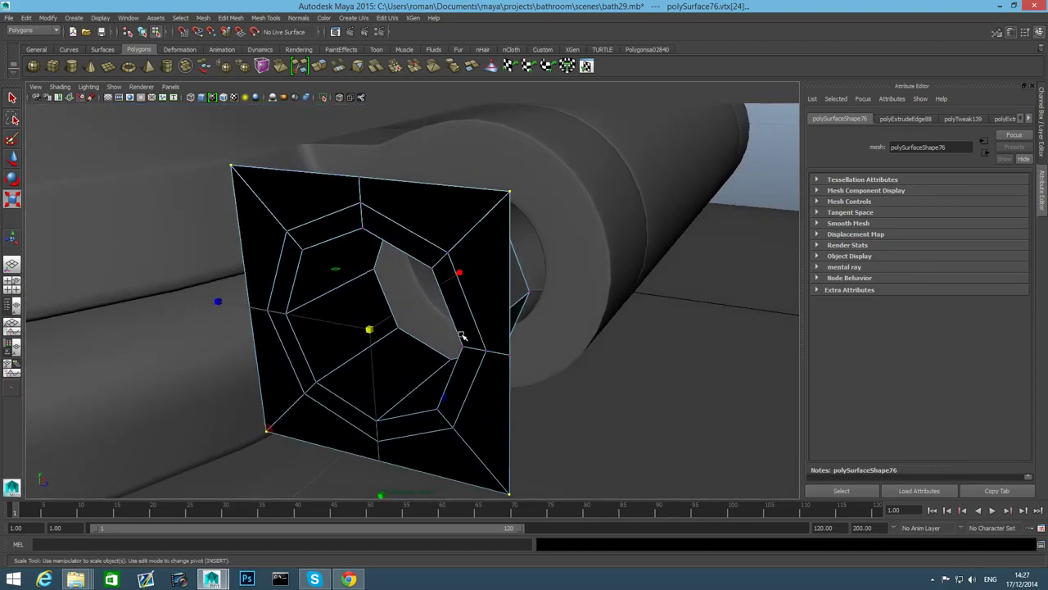
pyautogui.hotkey('ctrl', 'z')
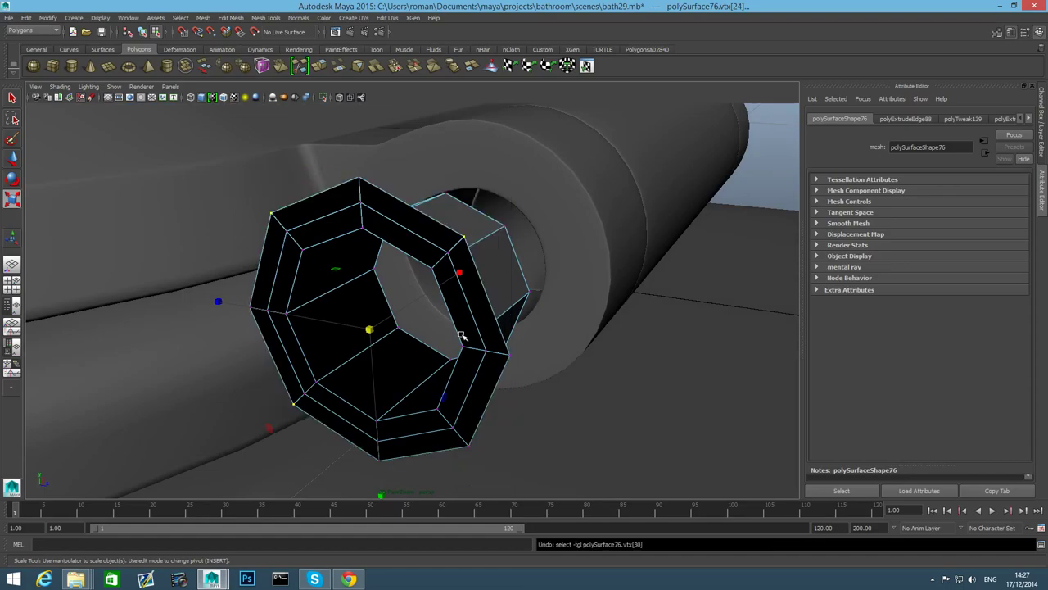
pyautogui.hotkey('ctrl', 'z')
pyautogui.hotkey('ctrl', 'z')
pyautogui.hotkey('ctrl', 'z')
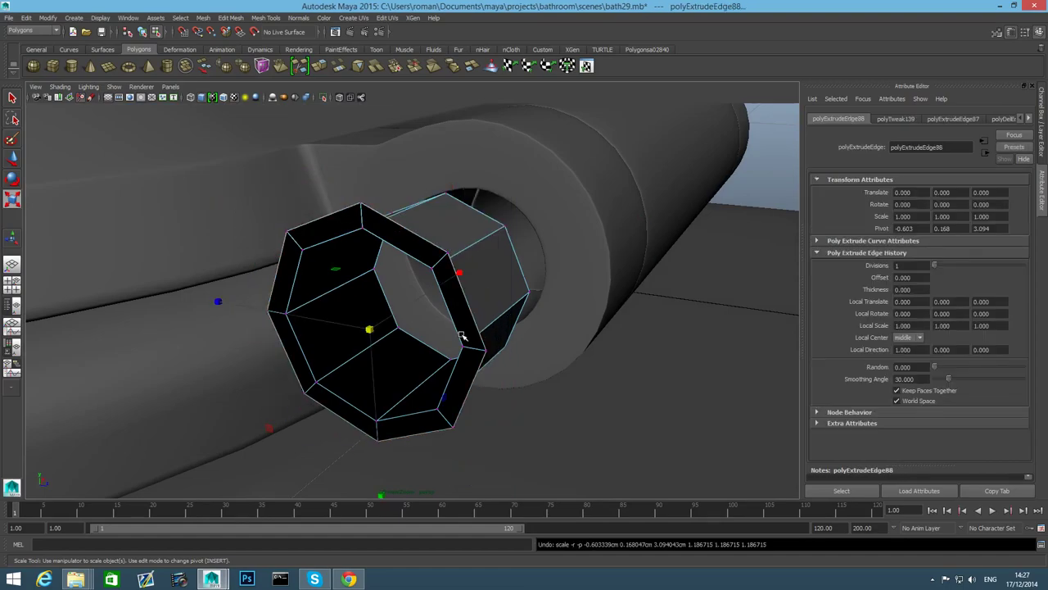
pyautogui.moveTo(461, 335)
pyautogui.keyDown('alt'); pyautogui.mouseDown()
pyautogui.moveTo(541, 330)
pyautogui.moveTo(646, 367)
pyautogui.moveTo(447, 343)
pyautogui.mouseUp(); pyautogui.keyUp('alt')
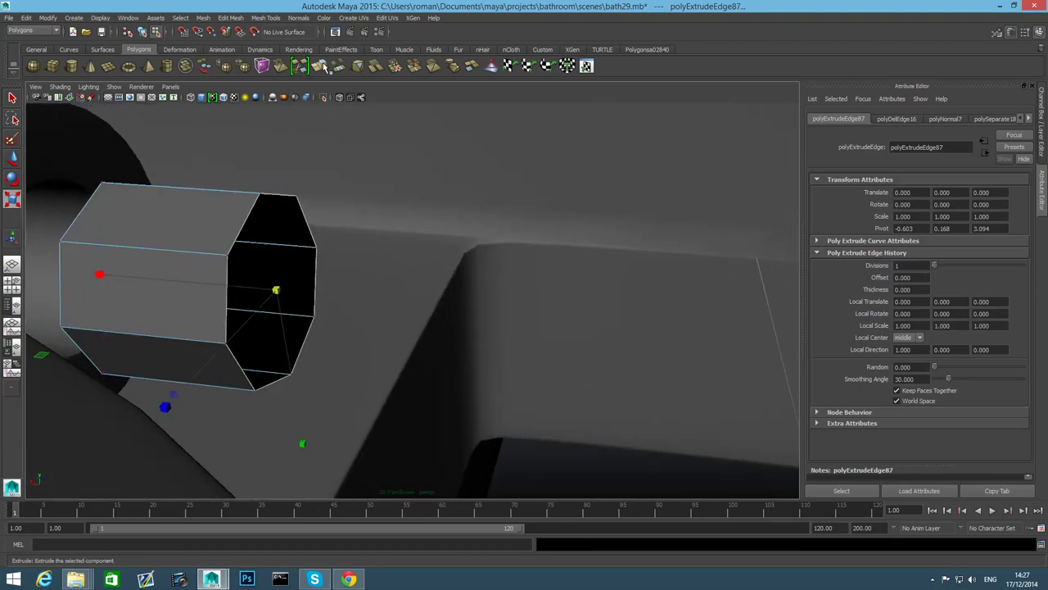
# Extrude the ring's open outer edge loop a short distance outward along the hinge axis
pyautogui.hotkey('ctrl', 'e')
pyautogui.press('w')
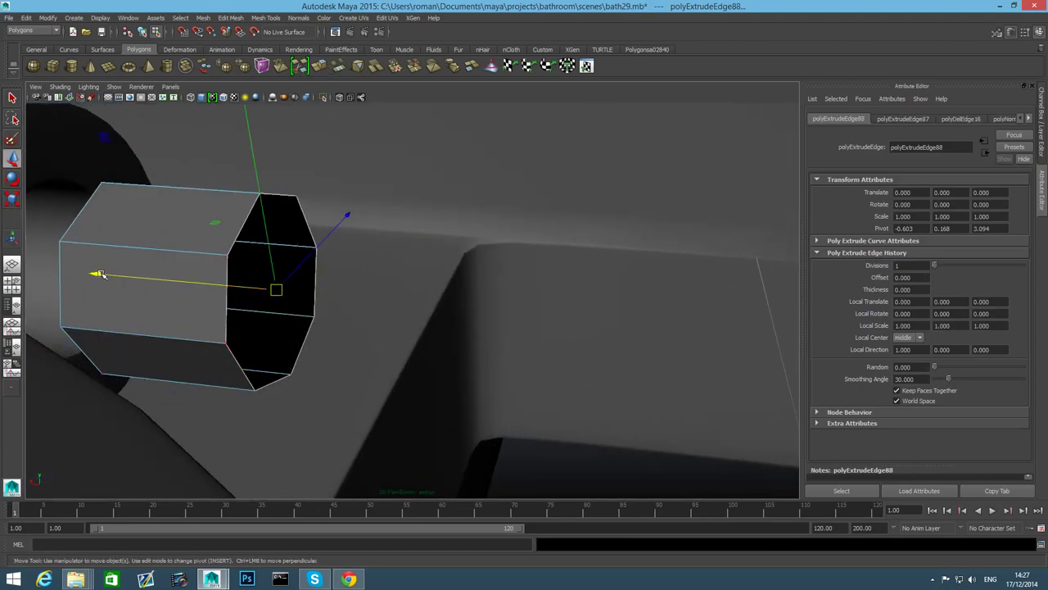
pyautogui.moveTo(97, 273); pyautogui.dragTo(136, 279)
# Rotate the extruded end loop and lower it slightly to start bending the tube downward
pyautogui.press('e')
pyautogui.moveTo(469, 210); pyautogui.dragTo(254, 288)
pyautogui.press('w')
pyautogui.moveTo(503, 128); pyautogui.dragTo(613, 150)
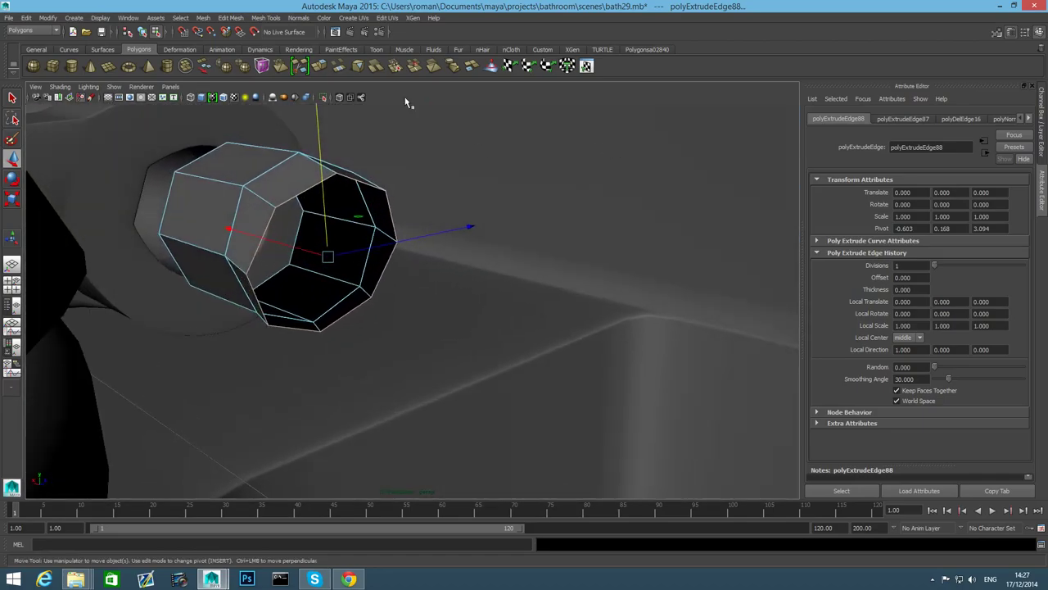
# Extrude the tilted end loop again and move the new edges farther outward along the hinge axis
pyautogui.scroll(-5, 344, 267)
pyautogui.keyDown('alt'); pyautogui.moveTo(351, 283); pyautogui.dragTo(371, 308); pyautogui.keyUp('alt')
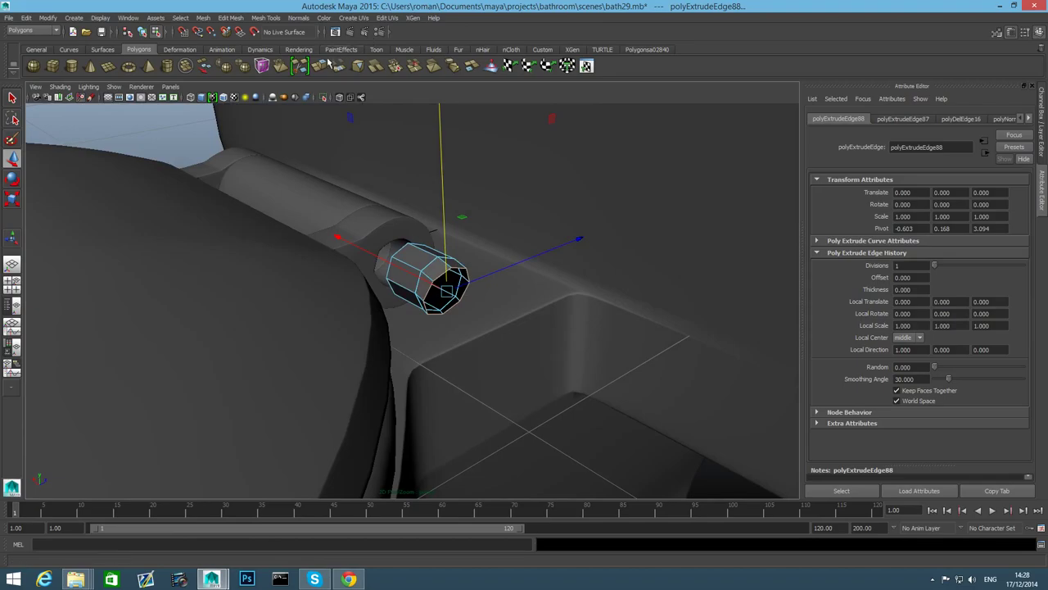
pyautogui.hotkey('ctrl', 'e')
pyautogui.press('w')
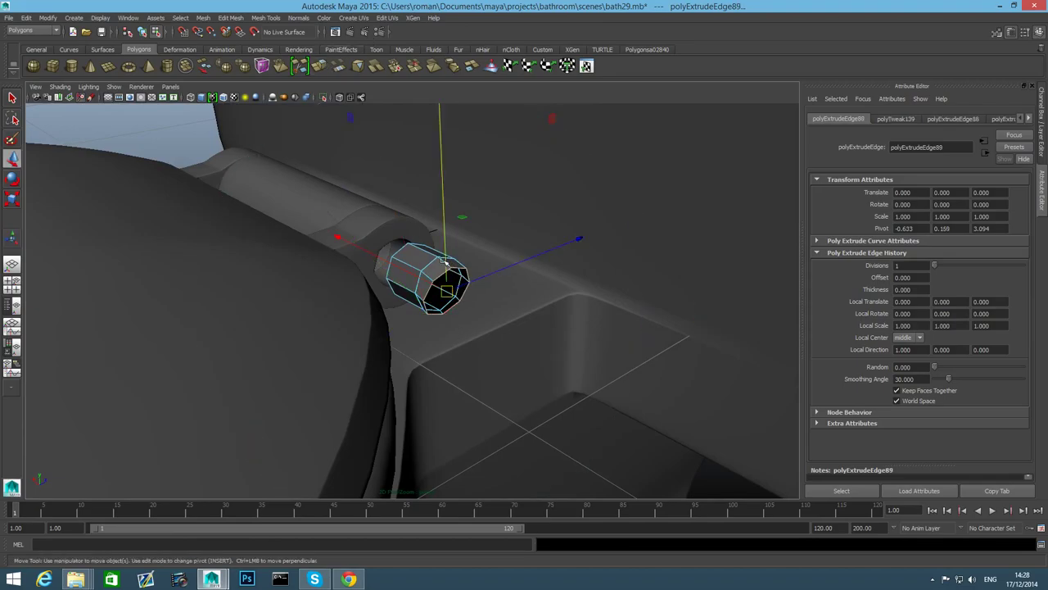
pyautogui.moveTo(394, 266); pyautogui.dragTo(403, 270)
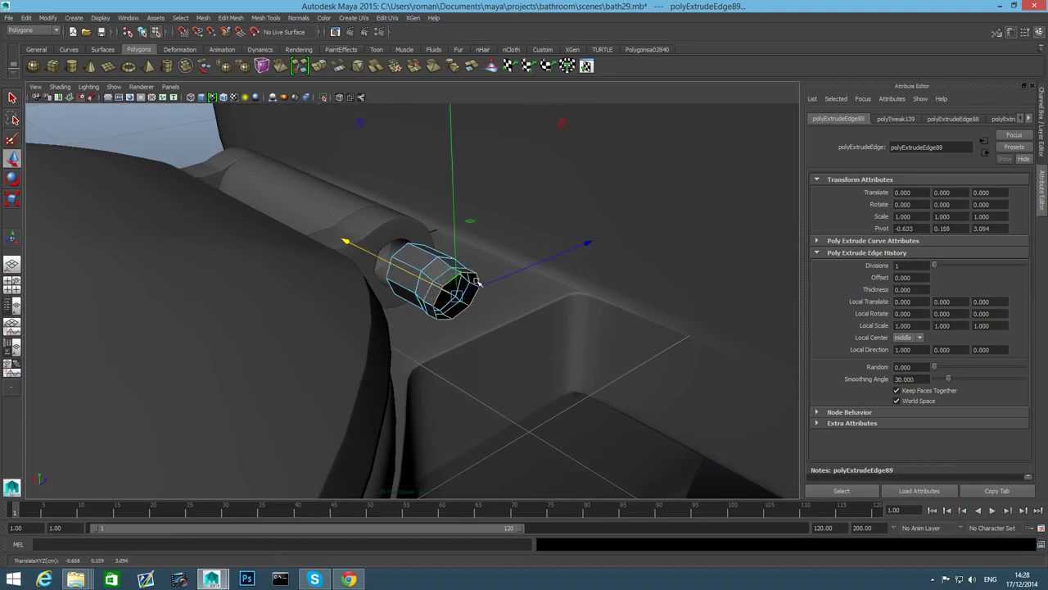
# Rotate the newly extruded end loop of the tube so that its opening turns downward
pyautogui.press('e')
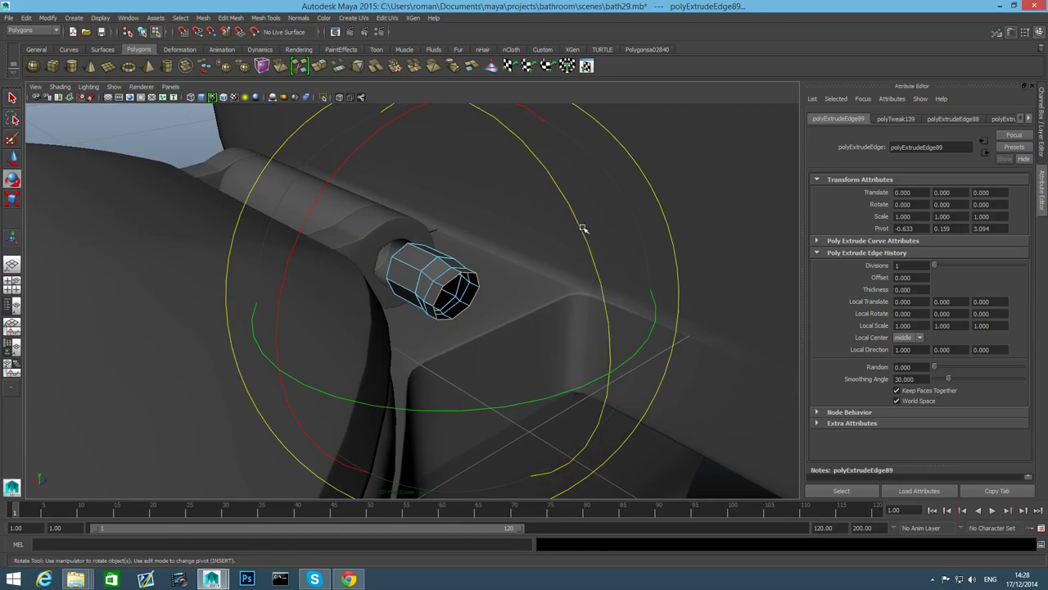
pyautogui.moveTo(583, 228); pyautogui.dragTo(592, 270)
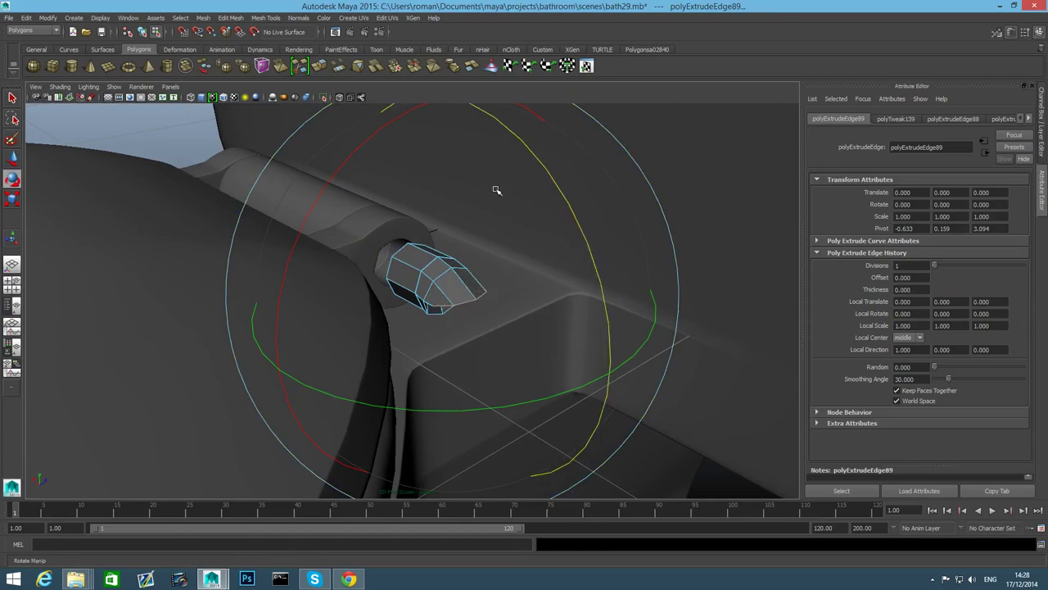
pyautogui.press('w')
pyautogui.moveTo(452, 145); pyautogui.dragTo(545, 229)
pyautogui.keyDown('alt'); pyautogui.moveTo(480, 301); pyautogui.dragTo(510, 288); pyautogui.keyUp('alt')
pyautogui.keyDown('alt'); pyautogui.moveTo(511, 287); pyautogui.dragTo(571, 323, button='right'); pyautogui.keyUp('alt')
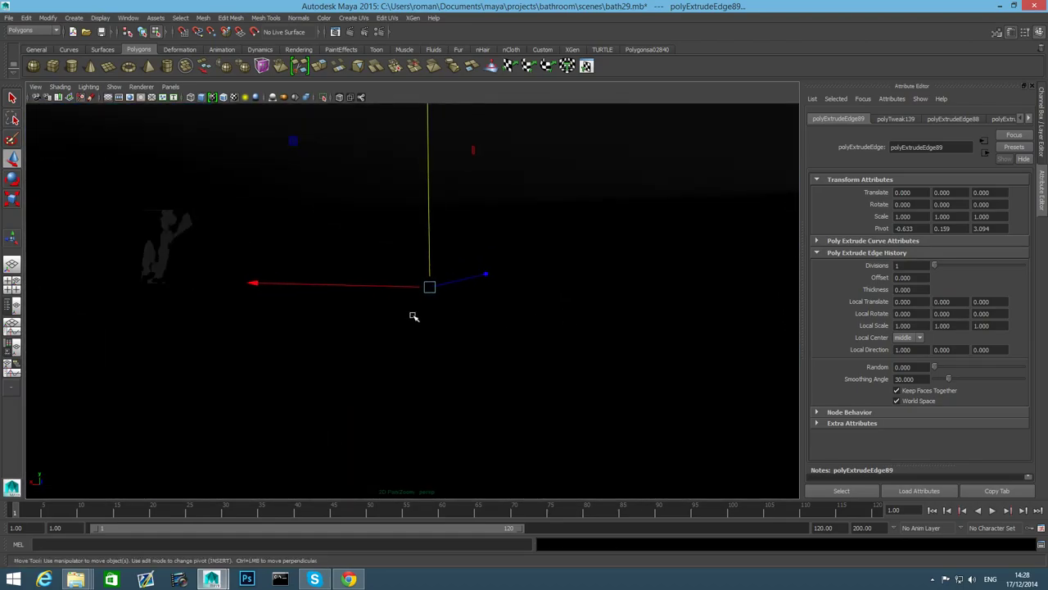
pyautogui.keyDown('alt'); pyautogui.moveTo(414, 317); pyautogui.dragTo(516, 352, button='right'); pyautogui.keyUp('alt')
pyautogui.keyDown('alt'); pyautogui.moveTo(516, 353); pyautogui.dragTo(238, 253, button='middle'); pyautogui.keyUp('alt')
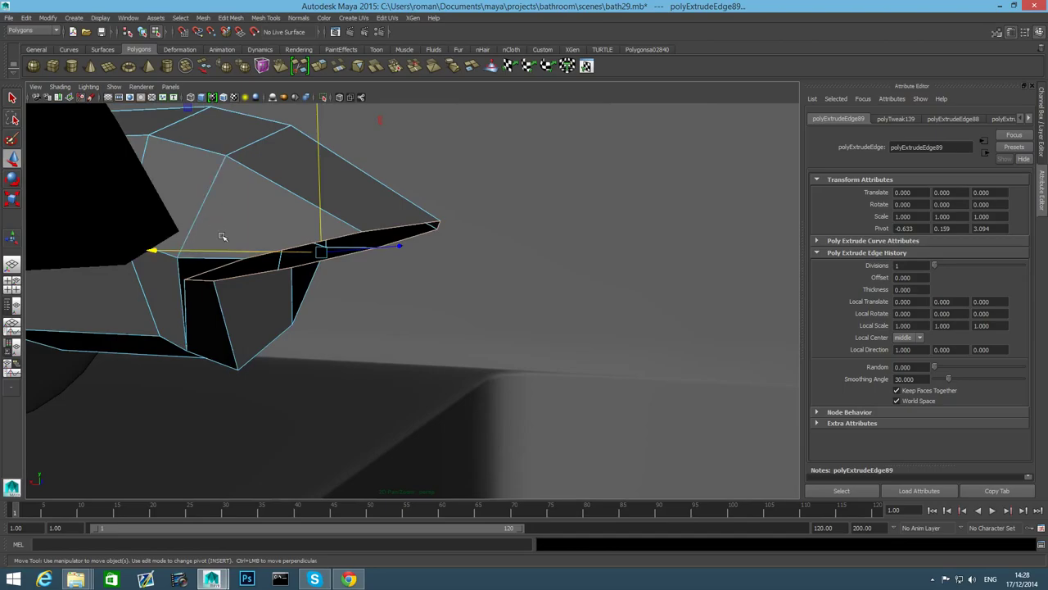
# Lower the end loop and shift it outward to about X -0.69, Y 0.10 to shape the downward elbow
pyautogui.moveTo(319, 183); pyautogui.dragTo(325, 237)
pyautogui.moveTo(152, 300); pyautogui.dragTo(208, 302)
pyautogui.moveTo(380, 191); pyautogui.dragTo(243, 344)
pyautogui.scroll(-5, 339, 273)
pyautogui.keyDown('alt'); pyautogui.moveTo(392, 360); pyautogui.dragTo(436, 342, button='middle'); pyautogui.keyUp('alt')
pyautogui.hotkey('ctrl', 'z')
pyautogui.moveTo(324, 312); pyautogui.dragTo(385, 278)
pyautogui.moveTo(481, 109); pyautogui.dragTo(479, 108)
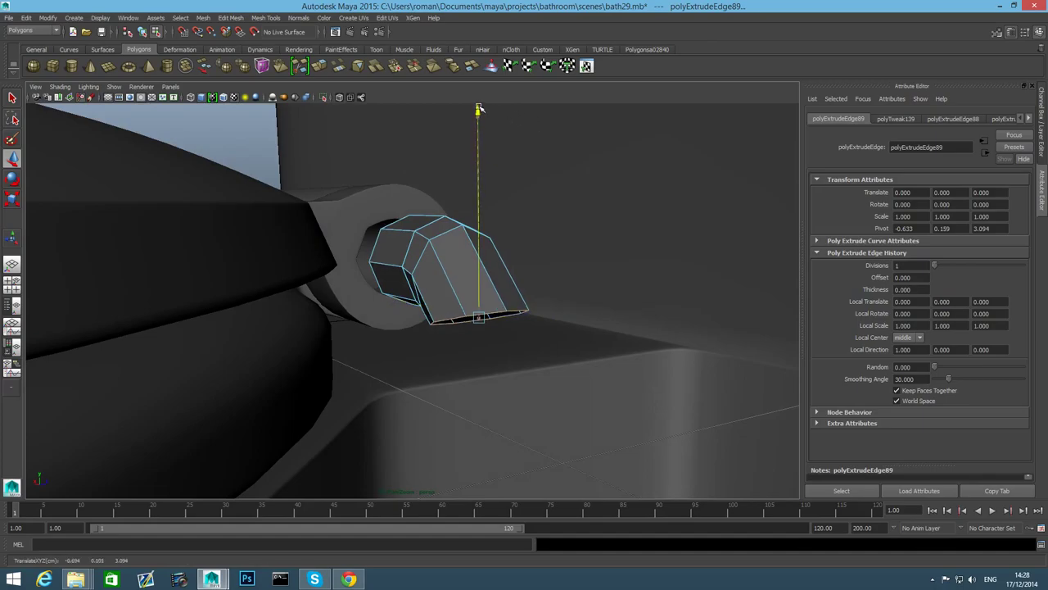
# Extrude the end loop straight down a short distance and rotate it slightly to level the opening
pyautogui.click(324, 66)
pyautogui.press('w')
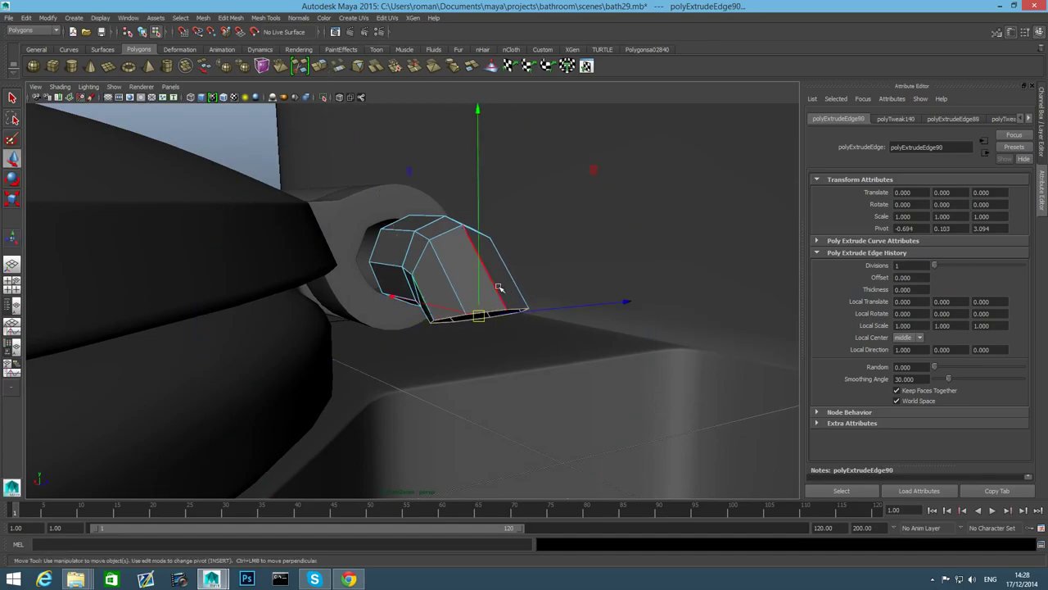
pyautogui.moveTo(481, 239); pyautogui.dragTo(508, 286)
pyautogui.press('e')
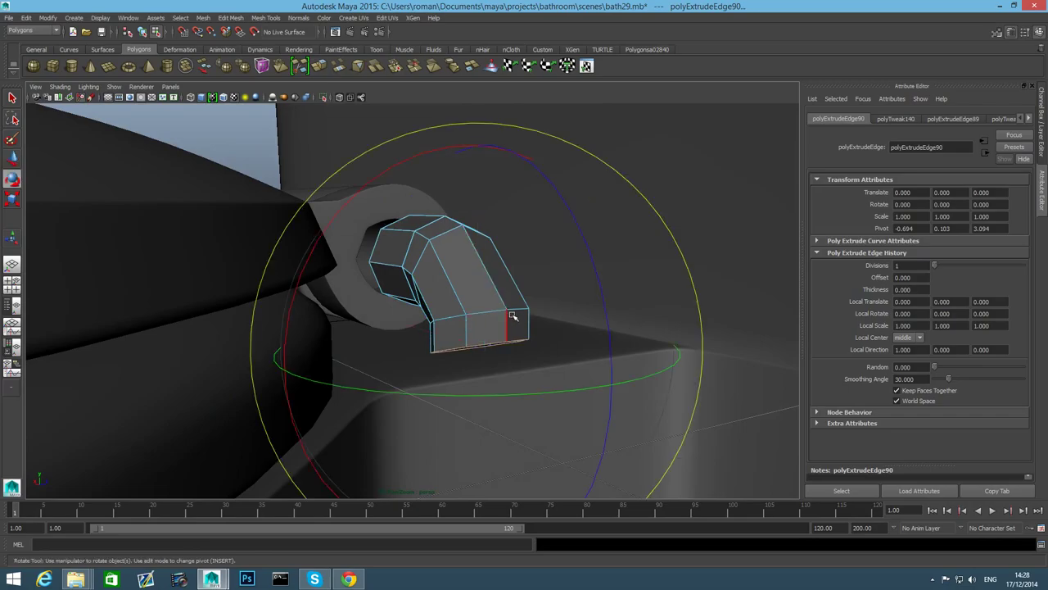
pyautogui.moveTo(604, 308); pyautogui.dragTo(603, 324)
pyautogui.keyDown('alt'); pyautogui.moveTo(533, 323); pyautogui.dragTo(560, 366); pyautogui.keyUp('alt')
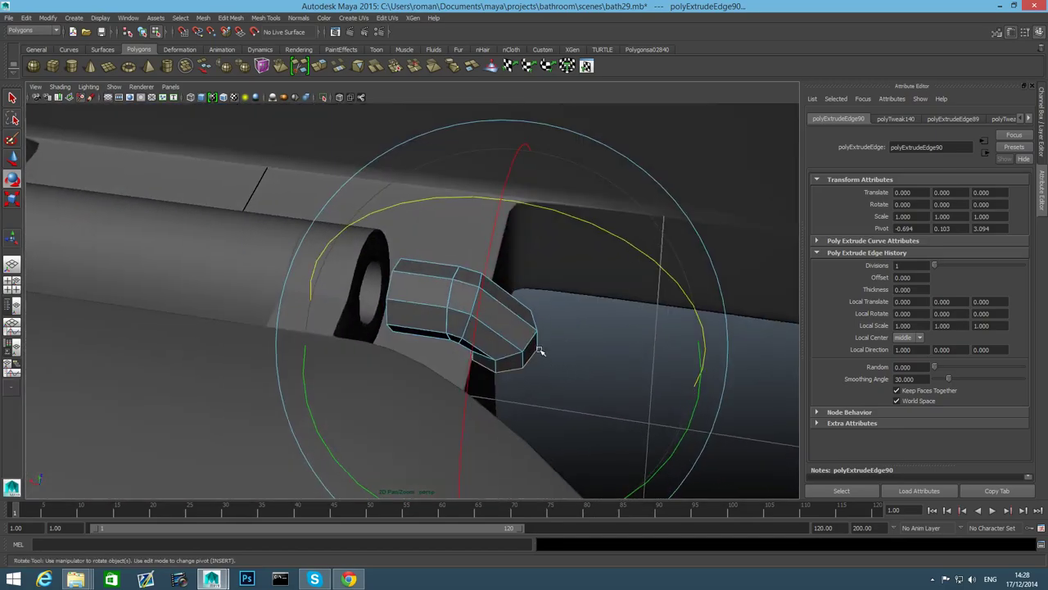
# Select the whole tube as an object and slide it along the hinge axis into the hinge hole, to about X -0.39
pyautogui.press('w')
pyautogui.moveTo(500, 194); pyautogui.dragTo(442, 256)
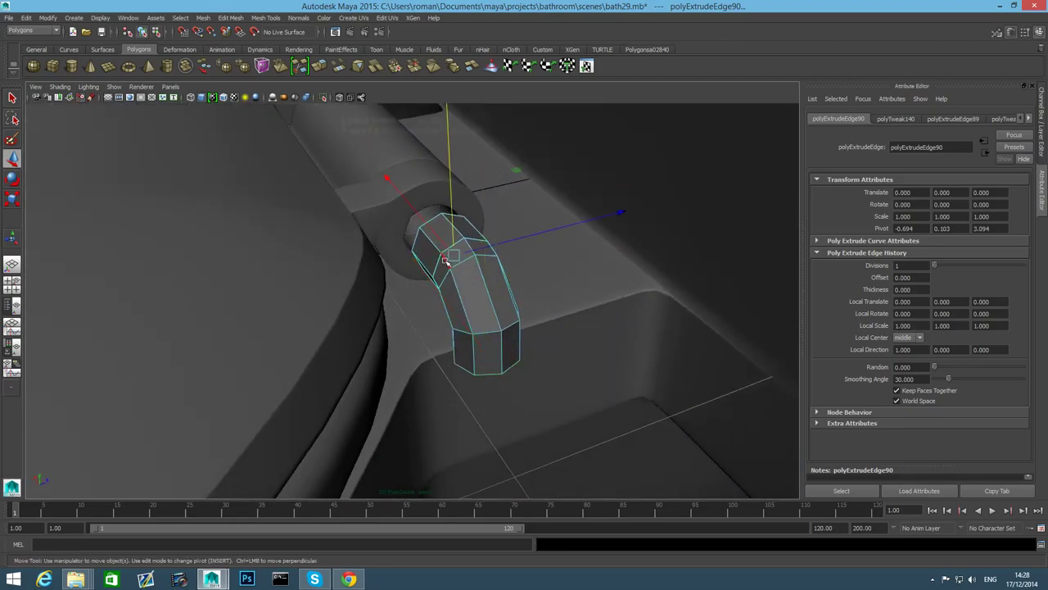
pyautogui.press('F8')
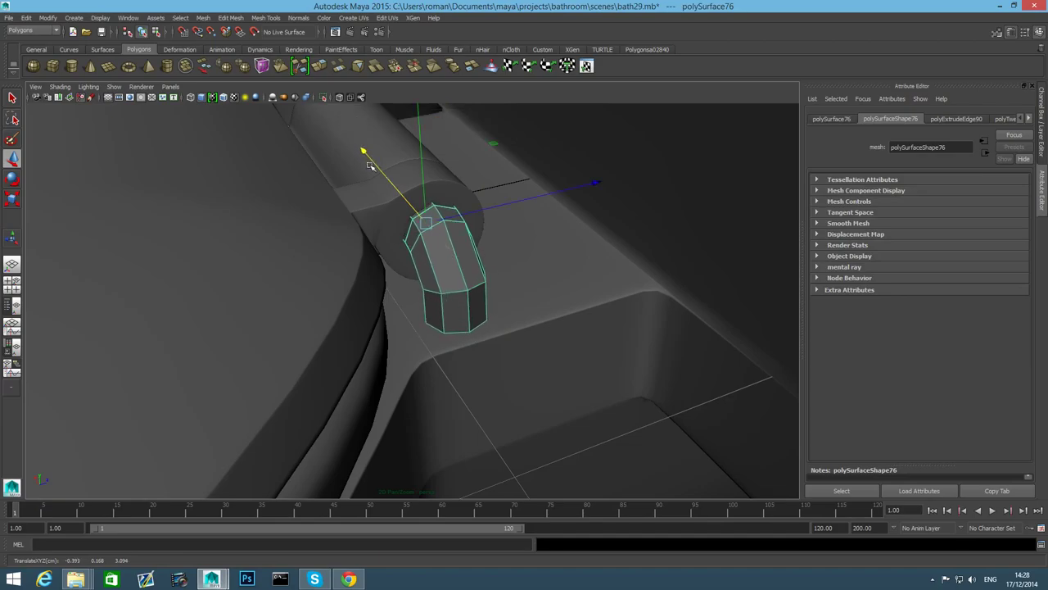
pyautogui.keyDown('alt'); pyautogui.moveTo(430, 244); pyautogui.dragTo(366, 213); pyautogui.keyUp('alt')
pyautogui.scroll(4, 365, 213)
pyautogui.keyDown('alt'); pyautogui.moveTo(540, 272); pyautogui.dragTo(522, 352, button='middle'); pyautogui.keyUp('alt')
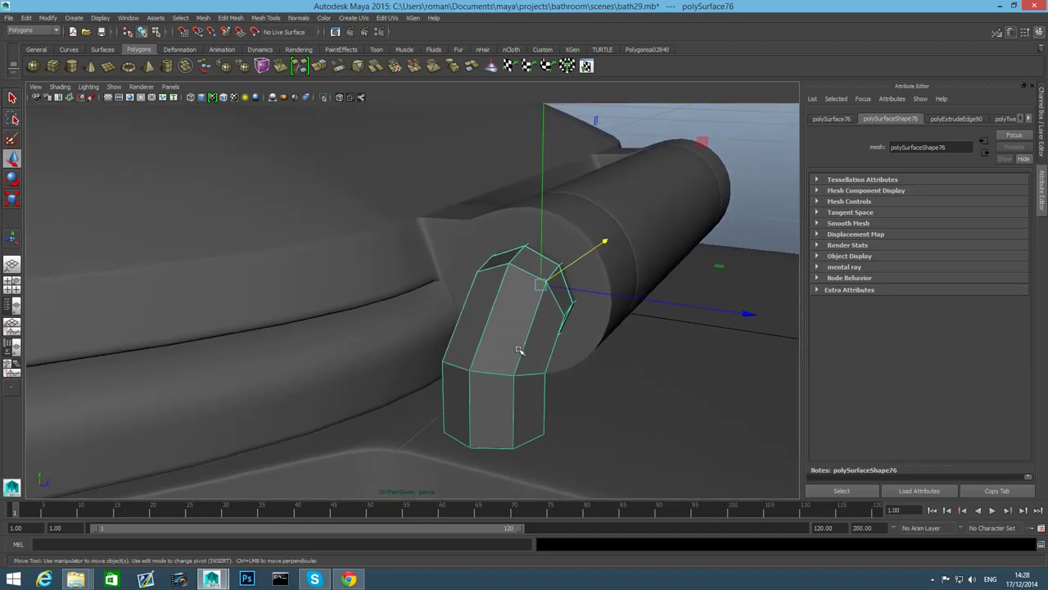
pyautogui.keyDown('alt'); pyautogui.moveTo(522, 352); pyautogui.dragTo(492, 339); pyautogui.keyUp('alt')
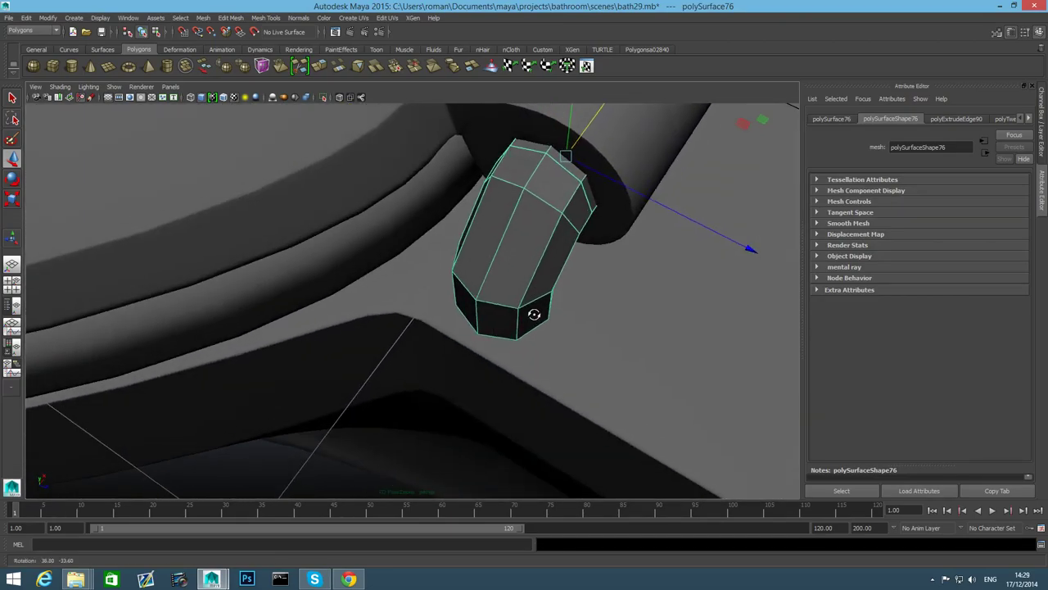
pyautogui.keyDown('alt'); pyautogui.moveTo(533, 314); pyautogui.dragTo(491, 285); pyautogui.keyUp('alt')
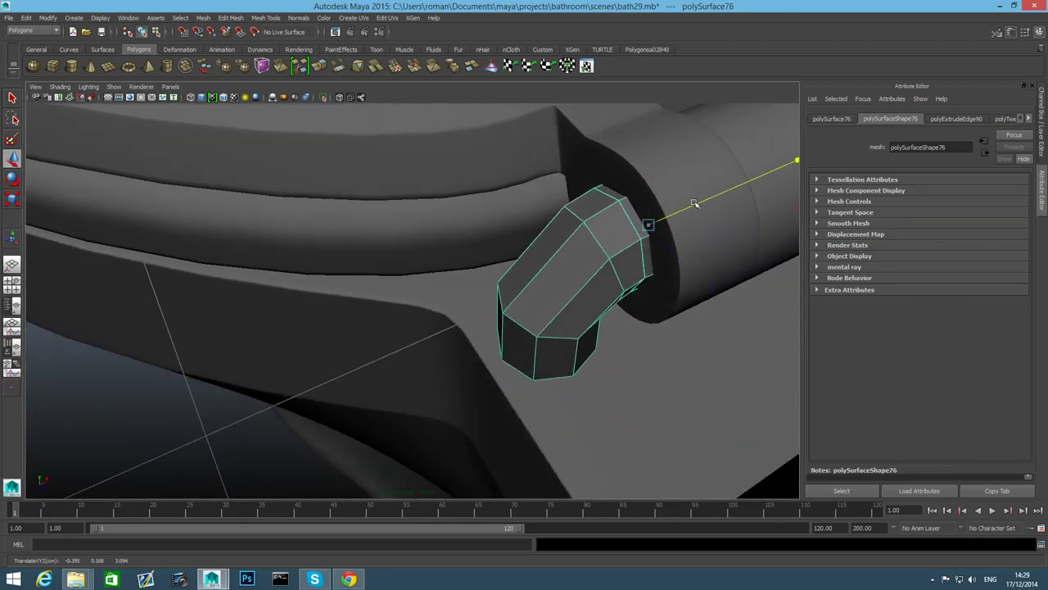
# Fine-tune the tube's position along the hinge axis so its upper end sits inside the hinge hole
pyautogui.moveTo(694, 203); pyautogui.dragTo(701, 203)
pyautogui.keyDown('alt'); pyautogui.moveTo(650, 225); pyautogui.dragTo(521, 292); pyautogui.keyUp('alt')
pyautogui.keyDown('alt'); pyautogui.moveTo(491, 389); pyautogui.dragTo(587, 428, button='right'); pyautogui.keyUp('alt')
pyautogui.keyDown('alt'); pyautogui.moveTo(543, 435); pyautogui.dragTo(533, 400, button='middle'); pyautogui.keyUp('alt')
pyautogui.keyDown('alt'); pyautogui.moveTo(533, 400); pyautogui.dragTo(550, 421); pyautogui.keyUp('alt')
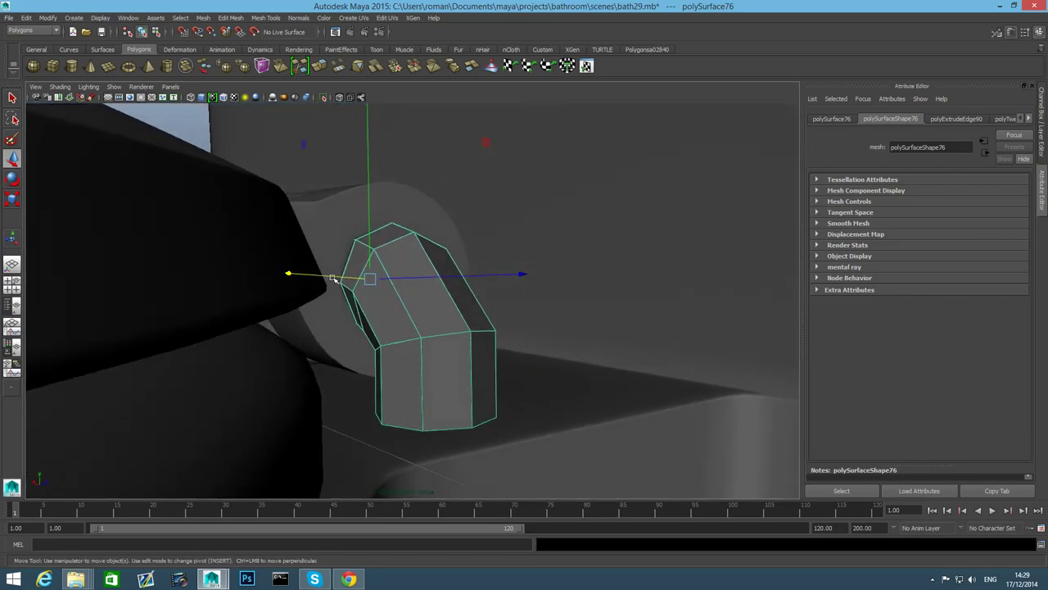
pyautogui.keyDown('alt'); pyautogui.moveTo(359, 306); pyautogui.dragTo(407, 349); pyautogui.keyUp('alt')
pyautogui.moveTo(235, 251); pyautogui.dragTo(233, 252)
pyautogui.keyDown('alt'); pyautogui.moveTo(374, 290); pyautogui.dragTo(325, 279); pyautogui.keyUp('alt')
# Select the edge loop at the tube's upper bend and move it to refine the elbow's shape
pyautogui.rightClick(441, 240)
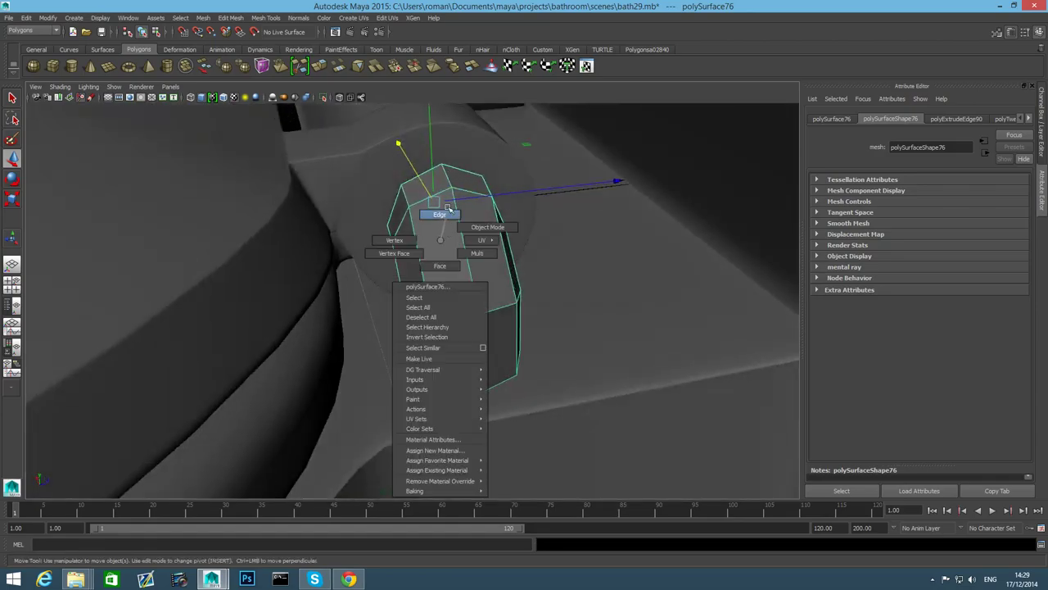
pyautogui.click(448, 211)
pyautogui.click(438, 194)
pyautogui.keyDown('alt'); pyautogui.moveTo(445, 230); pyautogui.dragTo(484, 234); pyautogui.keyUp('alt')
pyautogui.keyDown('shift'); pyautogui.rightClick(424, 280); pyautogui.keyUp('shift')
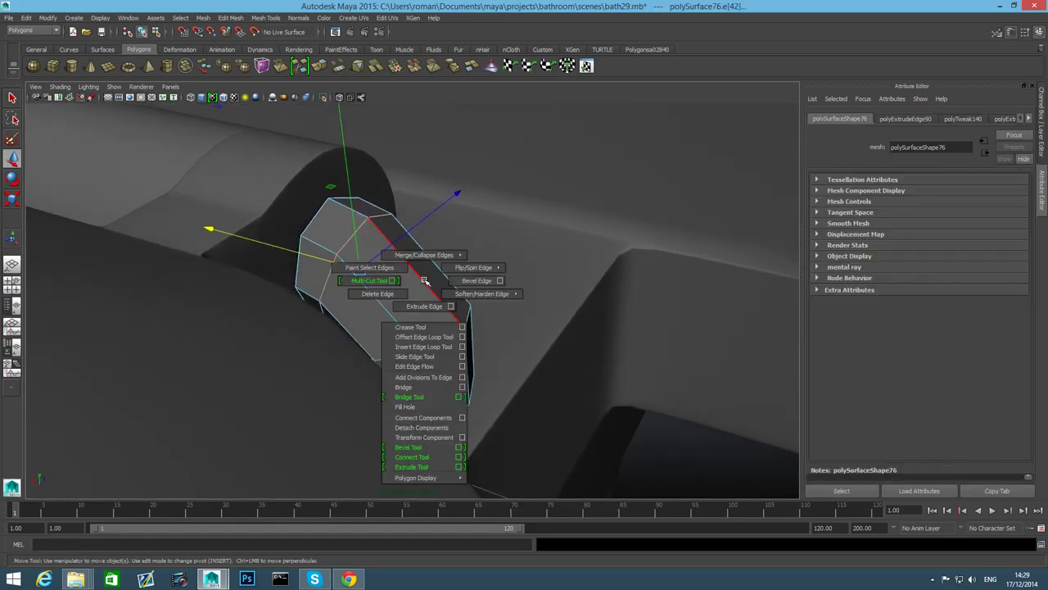
pyautogui.click(414, 356)
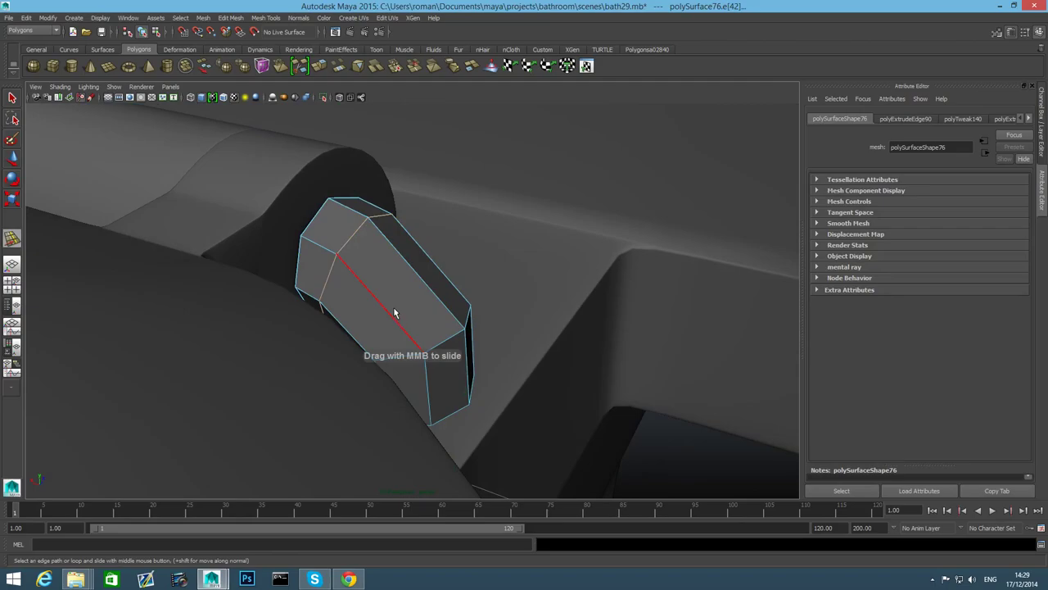
pyautogui.keyDown('alt'); pyautogui.moveTo(407, 309); pyautogui.dragTo(413, 255); pyautogui.keyUp('alt')
pyautogui.press('w')
pyautogui.moveTo(400, 175); pyautogui.dragTo(302, 294)
# Extrude the tube's open bottom edge loop and scale it outward into a flat flange ring
pyautogui.keyDown('alt'); pyautogui.moveTo(422, 333); pyautogui.dragTo(492, 327); pyautogui.keyUp('alt')
pyautogui.press('F8')
pyautogui.rightClick(492, 327)
pyautogui.moveTo(493, 327); pyautogui.dragTo(491, 311, button='right')
pyautogui.click(512, 382)
pyautogui.keyDown('alt'); pyautogui.moveTo(507, 378); pyautogui.dragTo(482, 245); pyautogui.keyUp('alt')
pyautogui.hotkey('ctrl', 'e')
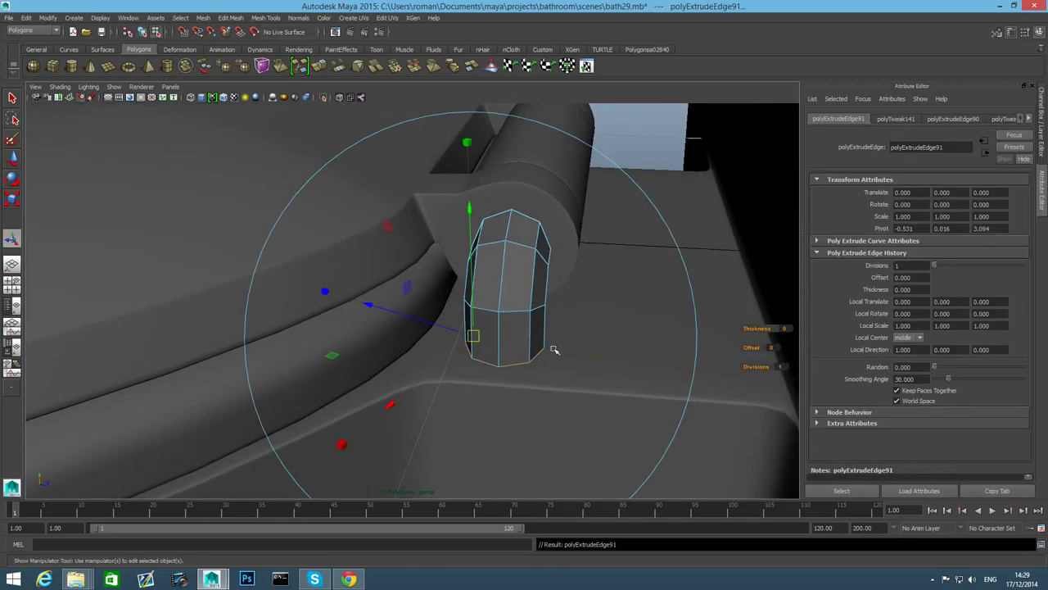
pyautogui.press('r')
pyautogui.moveTo(504, 346); pyautogui.dragTo(536, 355)
pyautogui.keyDown('alt'); pyautogui.moveTo(535, 355); pyautogui.dragTo(524, 319); pyautogui.keyUp('alt')
# Select the flange's four diagonal outer vertices and scale them outward to square off the outline
pyautogui.press('r')
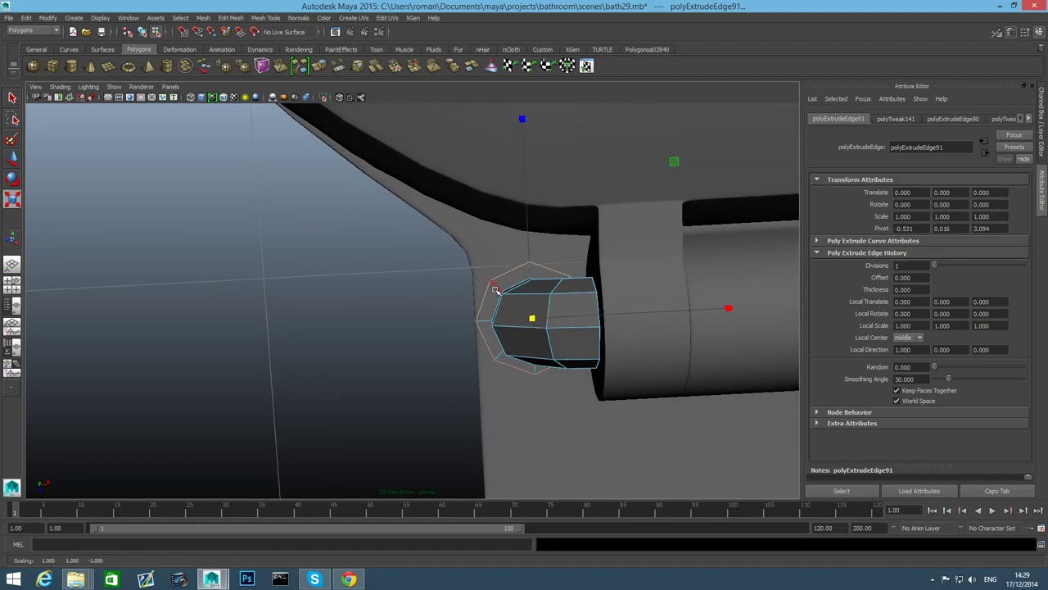
pyautogui.moveTo(496, 290); pyautogui.dragTo(454, 289, button='right')
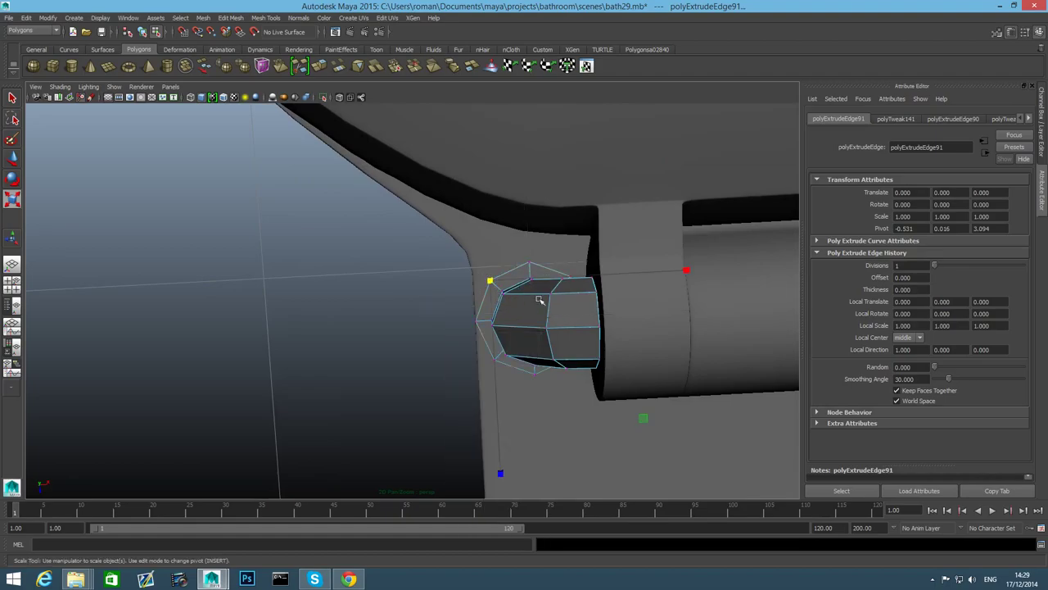
pyautogui.click(491, 281)
pyautogui.keyDown('alt'); pyautogui.moveTo(491, 281); pyautogui.dragTo(563, 307); pyautogui.keyUp('alt')
pyautogui.press('q')
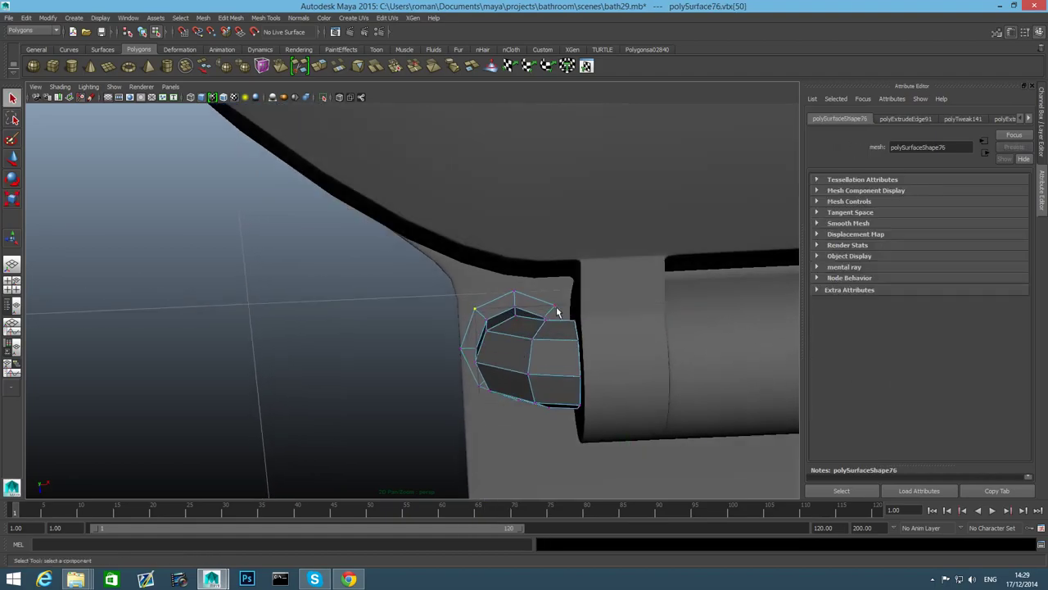
pyautogui.click(556, 308)
pyautogui.keyDown('alt'); pyautogui.moveTo(550, 343); pyautogui.dragTo(565, 371); pyautogui.keyUp('alt')
pyautogui.press('r')
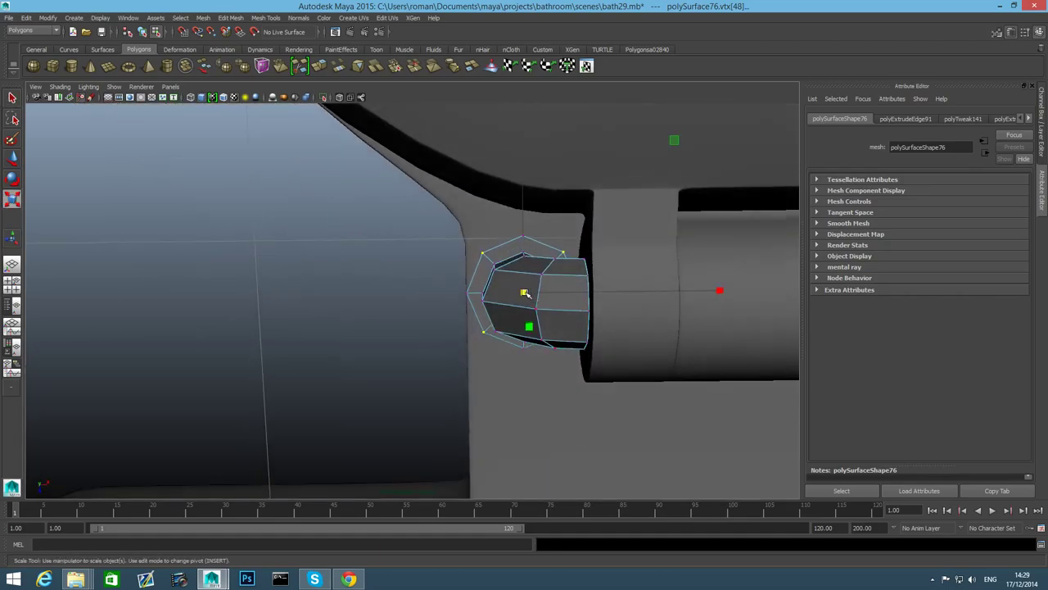
pyautogui.moveTo(525, 292); pyautogui.dragTo(549, 292)
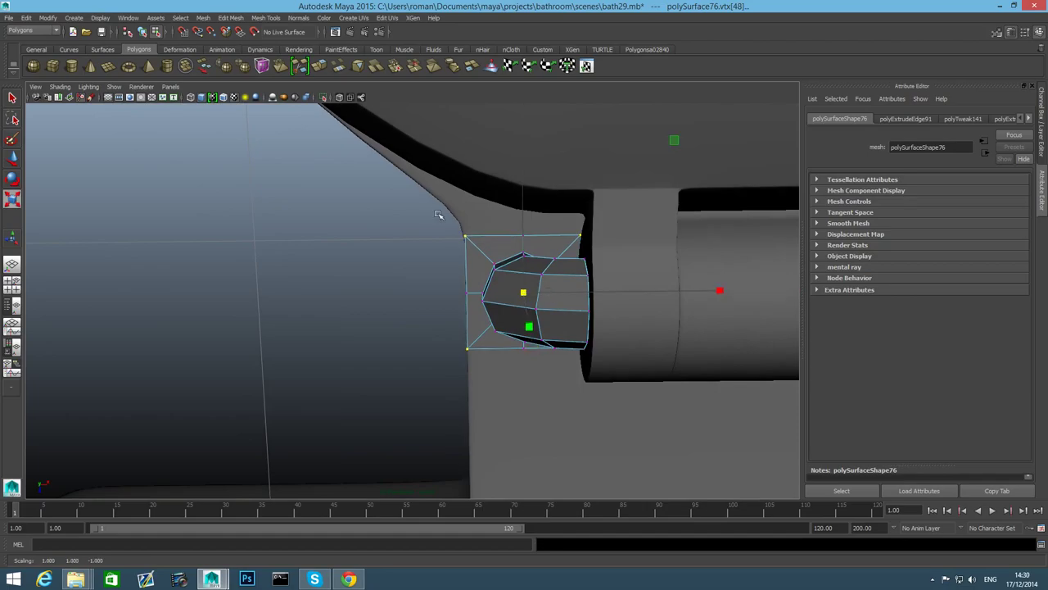
# Select the square flange's outer vertices and scale them along the hinge axis, with X-ray shading switched on only for this adjustment
pyautogui.moveTo(437, 210); pyautogui.dragTo(475, 409)
pyautogui.moveTo(572, 226); pyautogui.dragTo(604, 458)
pyautogui.keyDown('alt'); pyautogui.moveTo(603, 248); pyautogui.dragTo(494, 215); pyautogui.keyUp('alt')
pyautogui.keyDown('ctrl'); pyautogui.moveTo(432, 208); pyautogui.dragTo(647, 360); pyautogui.keyUp('ctrl')
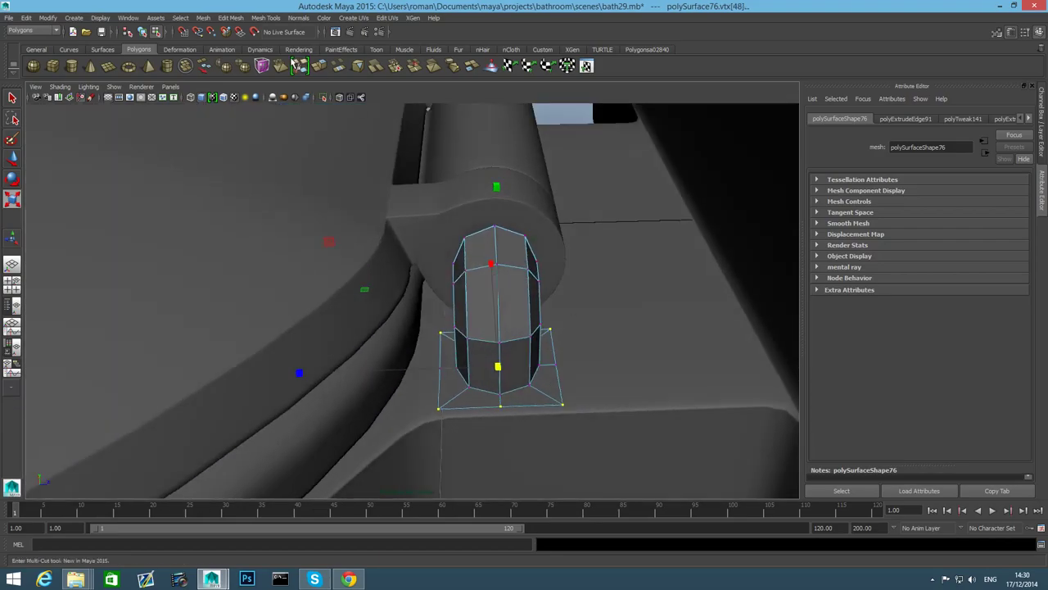
pyautogui.click(60, 86)
pyautogui.click(90, 190)
pyautogui.moveTo(458, 311)
pyautogui.keyDown('alt'); pyautogui.mouseDown()
pyautogui.moveTo(489, 322)
pyautogui.moveTo(426, 323)
pyautogui.moveTo(393, 352)
pyautogui.mouseUp(); pyautogui.keyUp('alt')
pyautogui.press('r')
pyautogui.moveTo(722, 313); pyautogui.dragTo(466, 242)
pyautogui.press('F8')
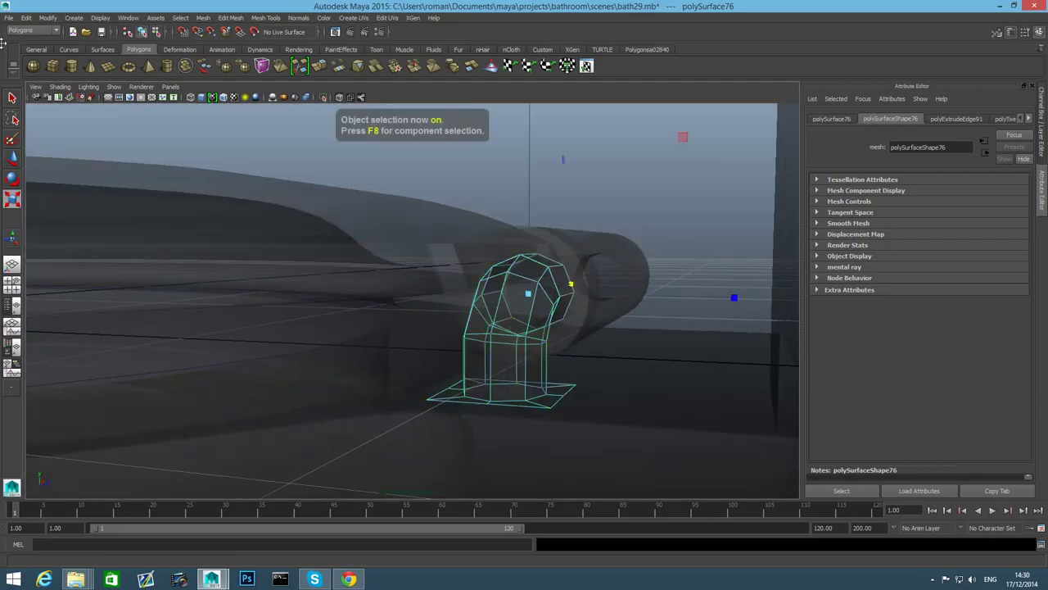
pyautogui.click(60, 87)
pyautogui.click(82, 197)
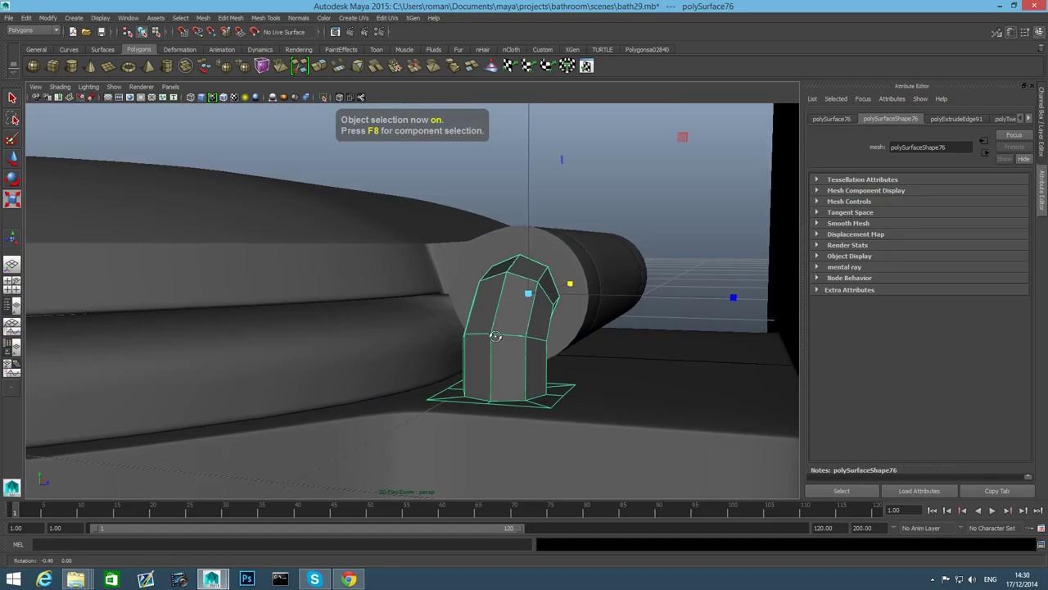
pyautogui.keyDown('alt'); pyautogui.moveTo(540, 328); pyautogui.dragTo(508, 325); pyautogui.keyUp('alt')
pyautogui.moveTo(495, 328); pyautogui.dragTo(450, 330, button='right')
pyautogui.keyDown('alt'); pyautogui.moveTo(485, 363); pyautogui.dragTo(599, 393); pyautogui.keyUp('alt')
pyautogui.click(587, 428)
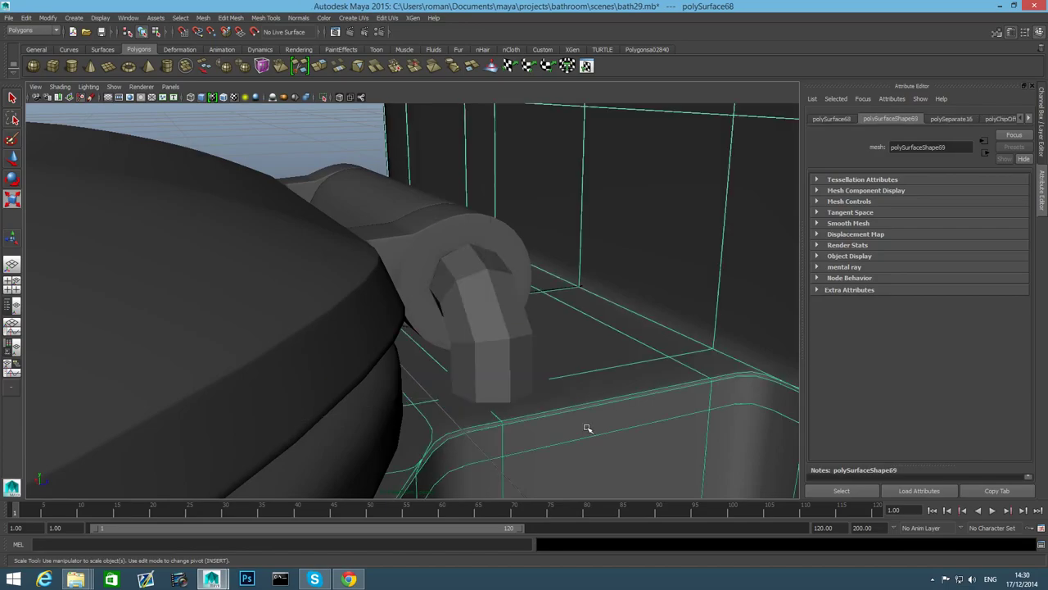
pyautogui.click(529, 382)
pyautogui.keyDown('alt'); pyautogui.moveTo(529, 382); pyautogui.dragTo(550, 449); pyautogui.keyUp('alt')
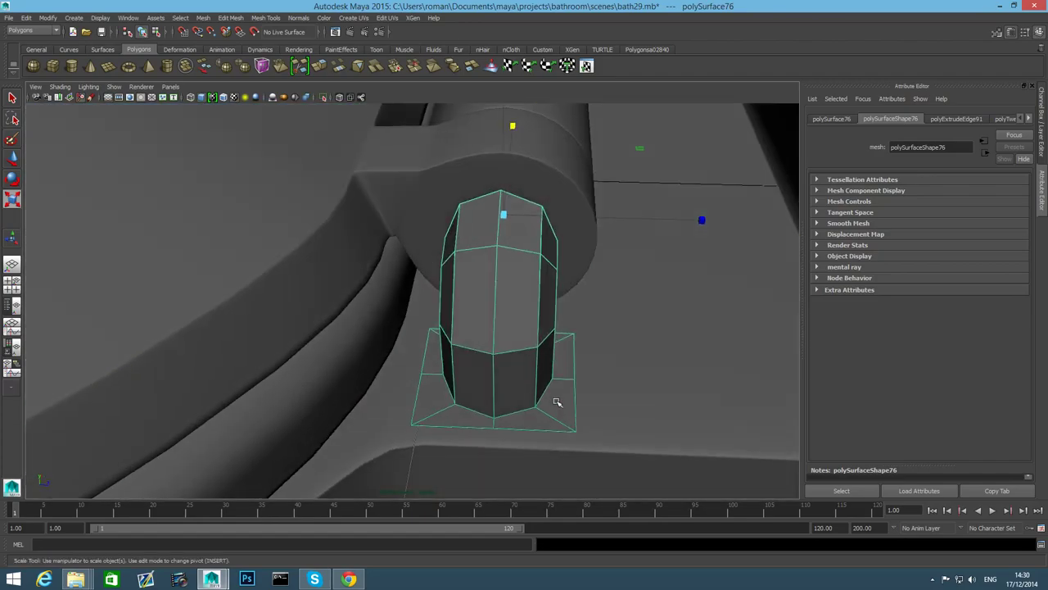
pyautogui.keyDown('shift'); pyautogui.moveTo(557, 402); pyautogui.dragTo(506, 340, button='right'); pyautogui.keyUp('shift')
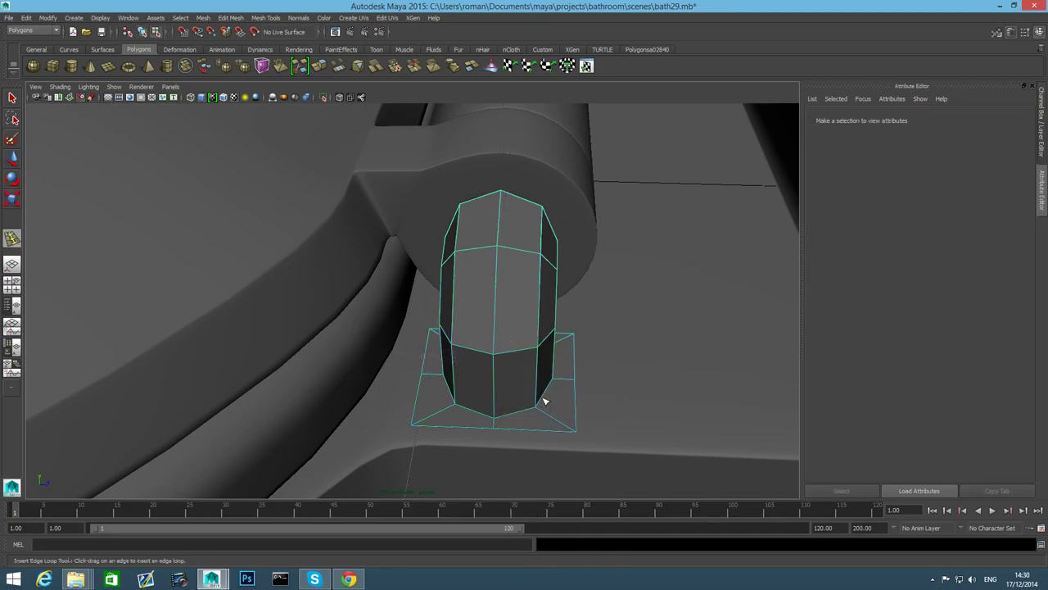
pyautogui.press('F8')
pyautogui.press('q')
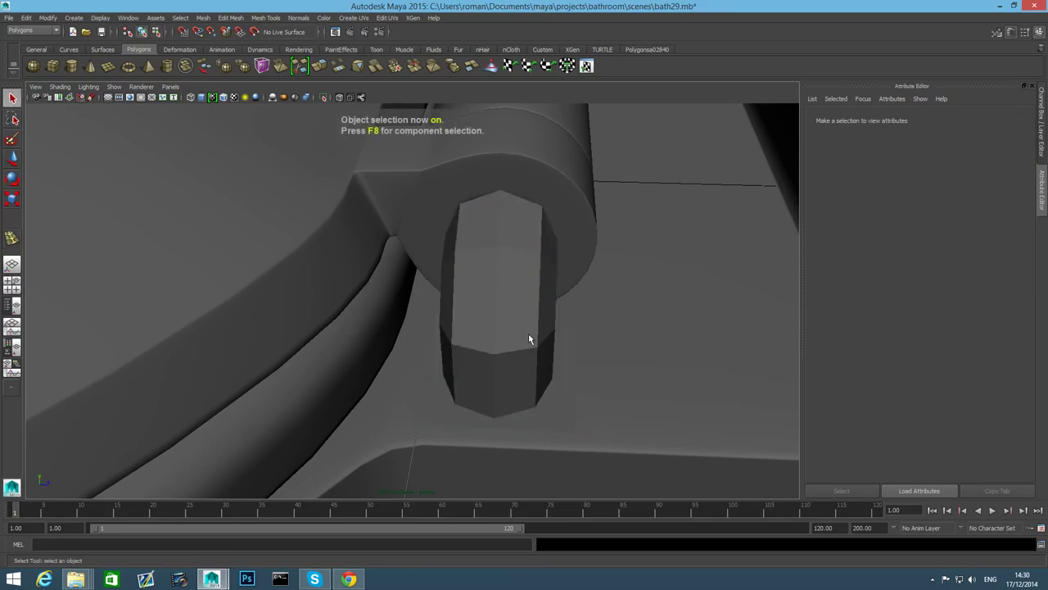
pyautogui.click(529, 338)
# Extrude the square flange's outer border edges and scale them slightly outward to form a narrow rim
pyautogui.keyDown('alt'); pyautogui.moveTo(533, 402); pyautogui.dragTo(562, 431); pyautogui.keyUp('alt')
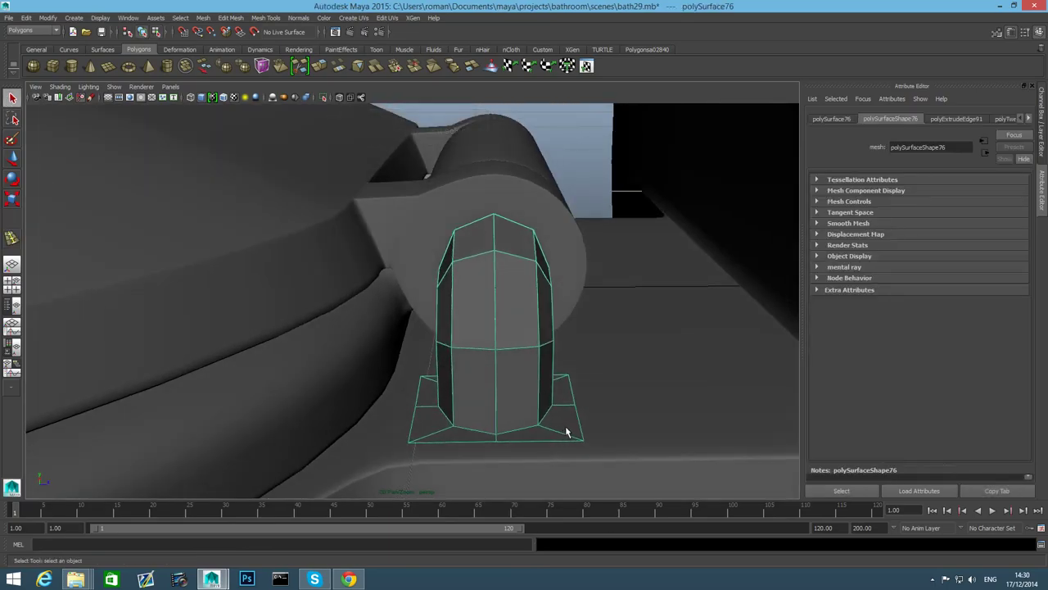
pyautogui.moveTo(570, 413); pyautogui.dragTo(568, 303, button='right')
pyautogui.click(577, 419)
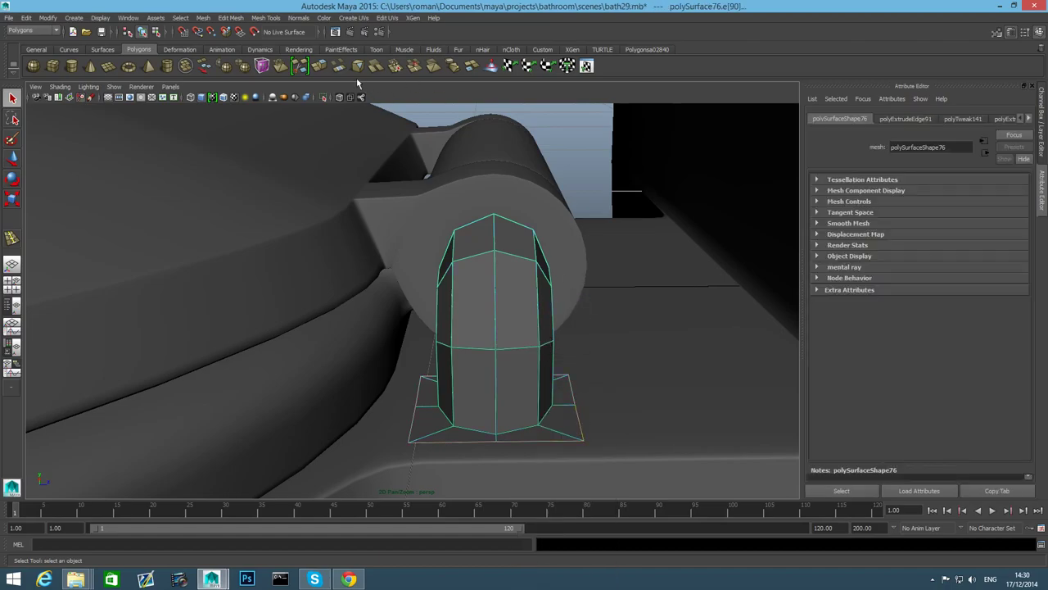
pyautogui.hotkey('ctrl', 'e')
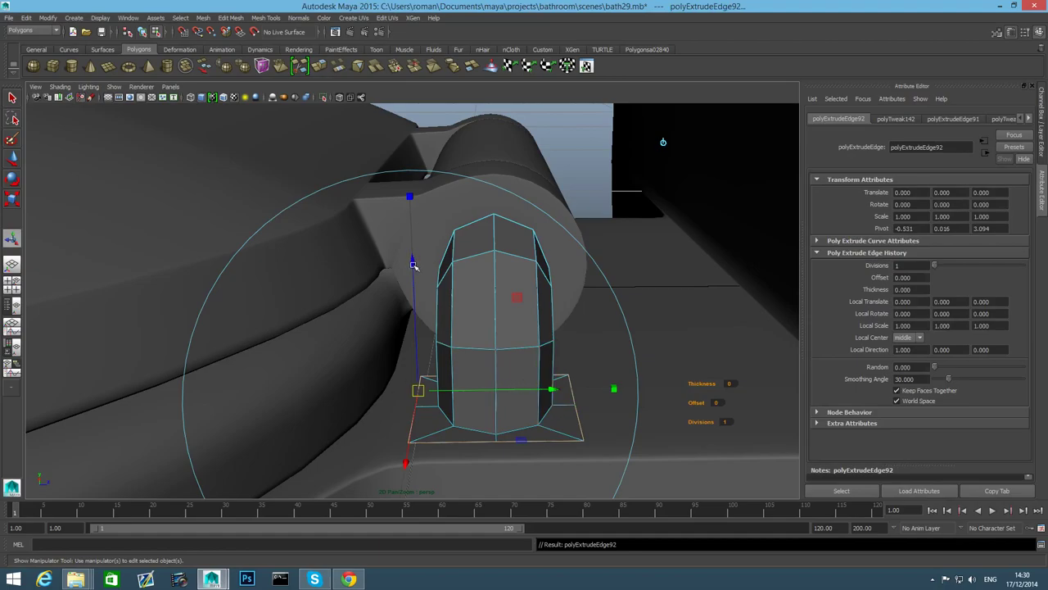
pyautogui.press('r')
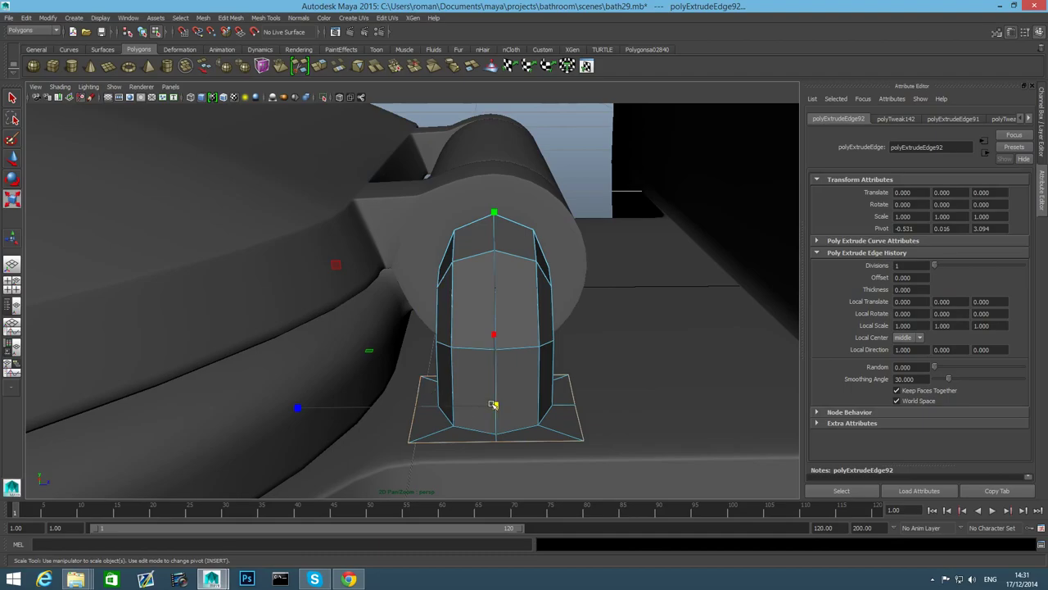
pyautogui.keyDown('alt'); pyautogui.moveTo(496, 406); pyautogui.dragTo(549, 452); pyautogui.keyUp('alt')
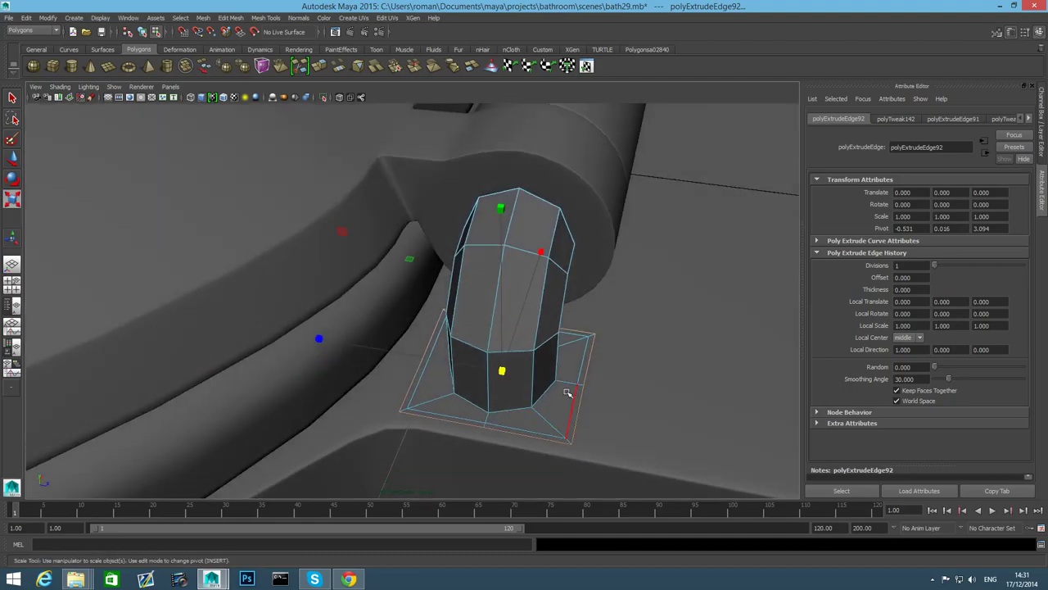
# Extrude the flange's border edges on the side away from the seat and pull them outward into a long plate extension
pyautogui.click(579, 418)
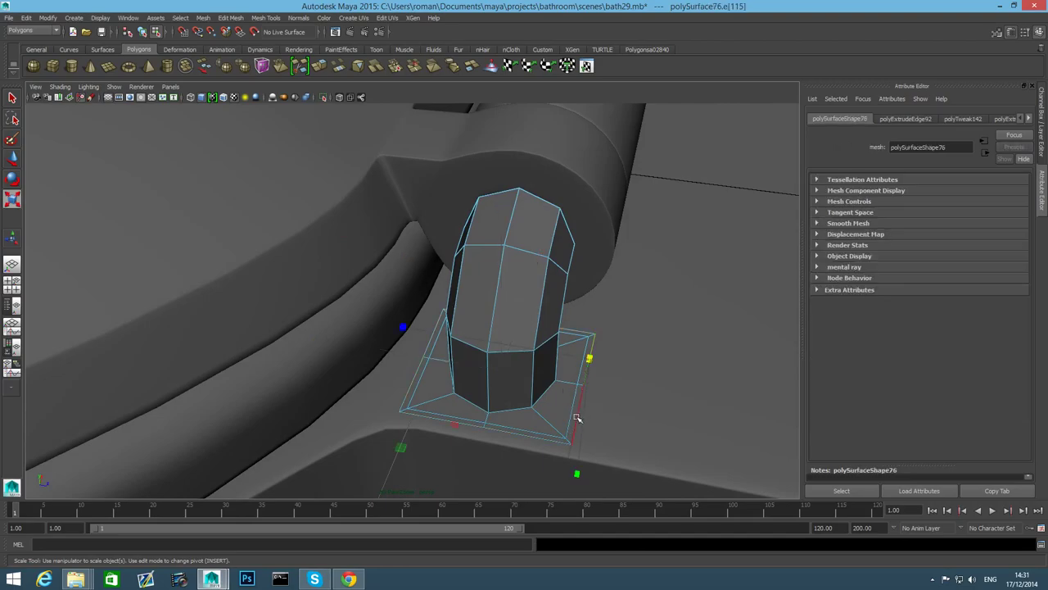
pyautogui.keyDown('shift'); pyautogui.click(576, 418); pyautogui.keyUp('shift')
pyautogui.click(322, 68)
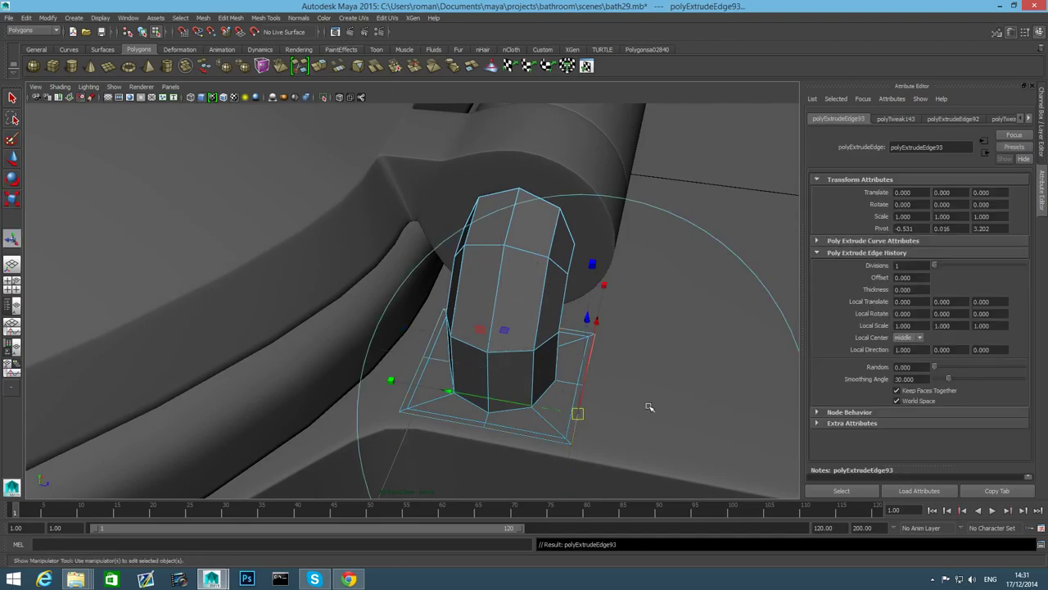
pyautogui.press('w')
pyautogui.moveTo(620, 394); pyautogui.dragTo(645, 443)
# Extrude the flange's border edges on the seat-facing side and move them slightly outward, to about Z 2.962
pyautogui.click(492, 300)
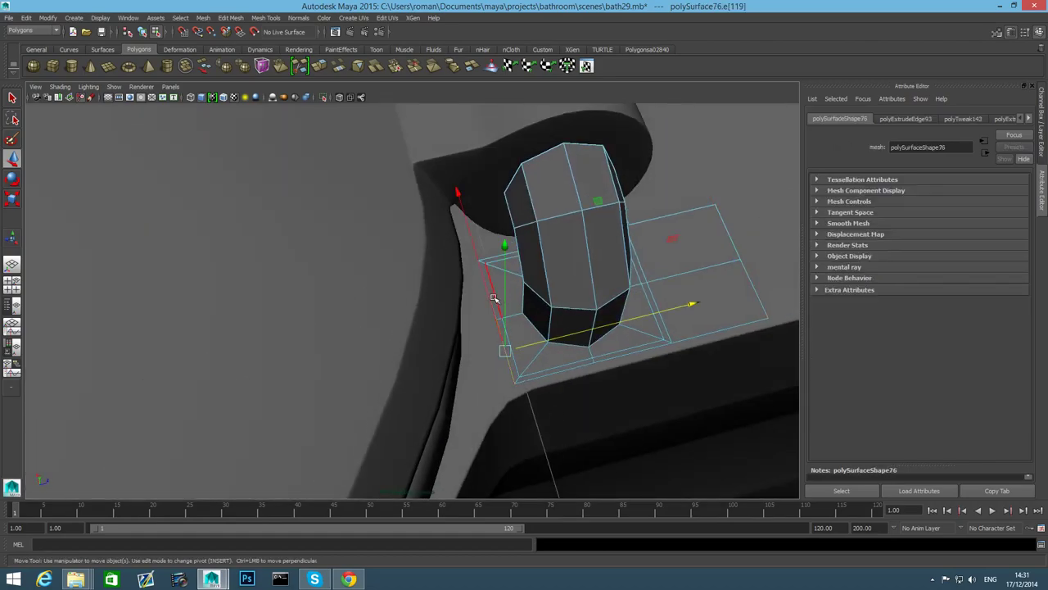
pyautogui.press('q')
pyautogui.keyDown('shift'); pyautogui.click(491, 303); pyautogui.keyUp('shift')
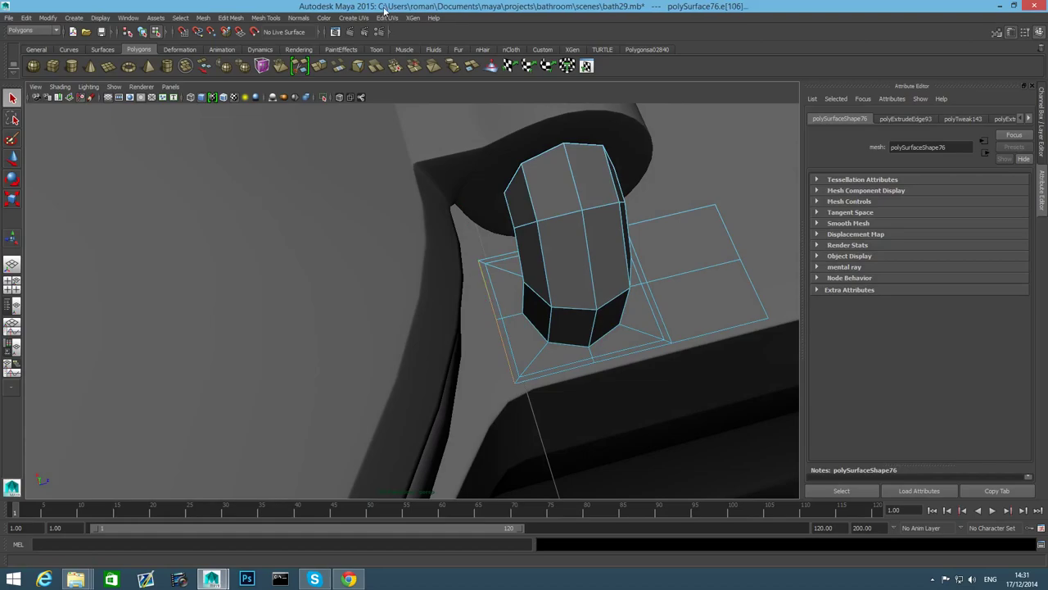
pyautogui.click(340, 68)
pyautogui.press('w')
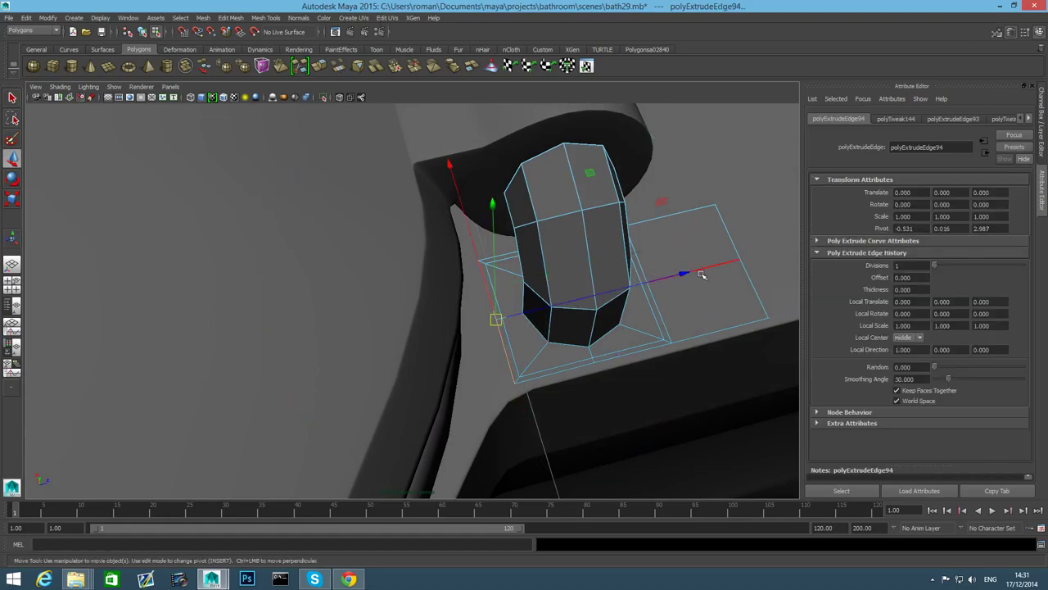
pyautogui.moveTo(684, 273); pyautogui.dragTo(595, 379)
pyautogui.moveTo(562, 408); pyautogui.dragTo(569, 414)
pyautogui.click(574, 403)
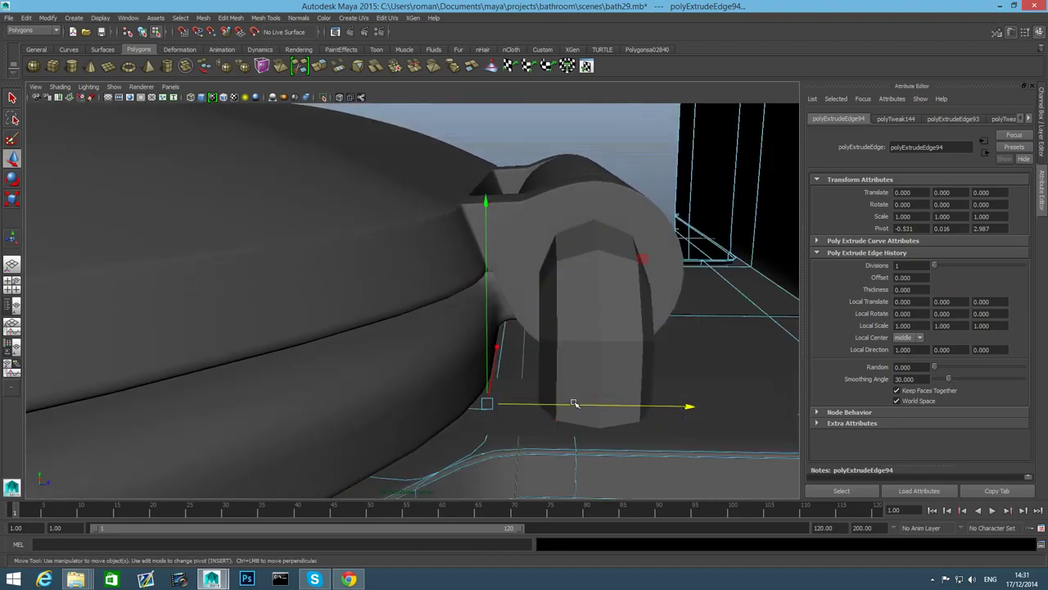
pyautogui.click(574, 404)
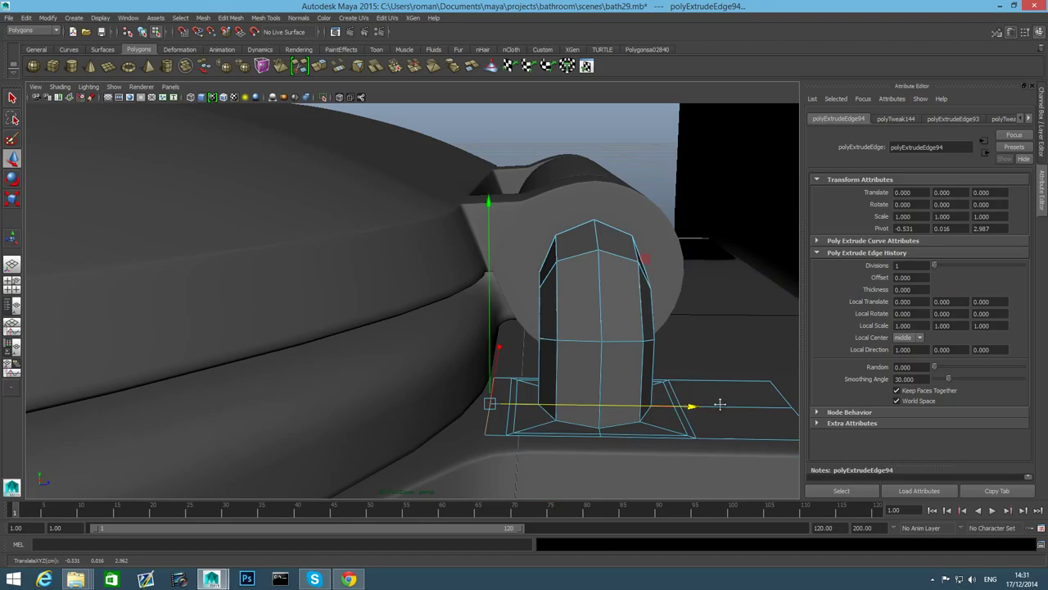
pyautogui.keyDown('alt'); pyautogui.moveTo(718, 402); pyautogui.dragTo(692, 353); pyautogui.keyUp('alt')
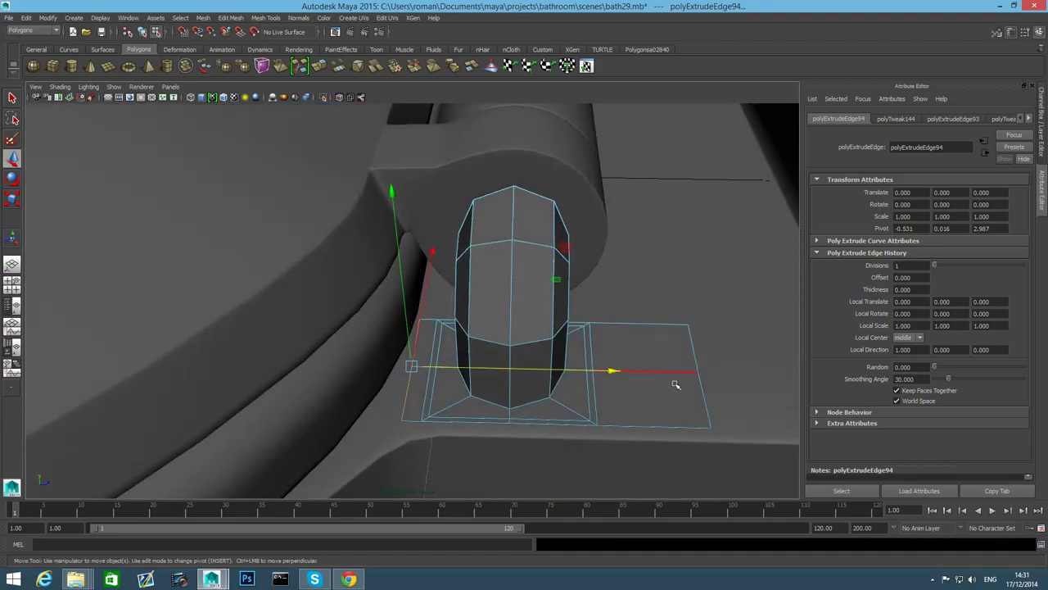
# Extrude the base plate's whole outer border and move it straight down to about Y 0.002 to give the plate thickness
pyautogui.press('F8')
pyautogui.keyDown('alt'); pyautogui.moveTo(595, 393); pyautogui.dragTo(595, 386); pyautogui.keyUp('alt')
pyautogui.moveTo(623, 330); pyautogui.dragTo(624, 308, button='right')
pyautogui.click(648, 435)
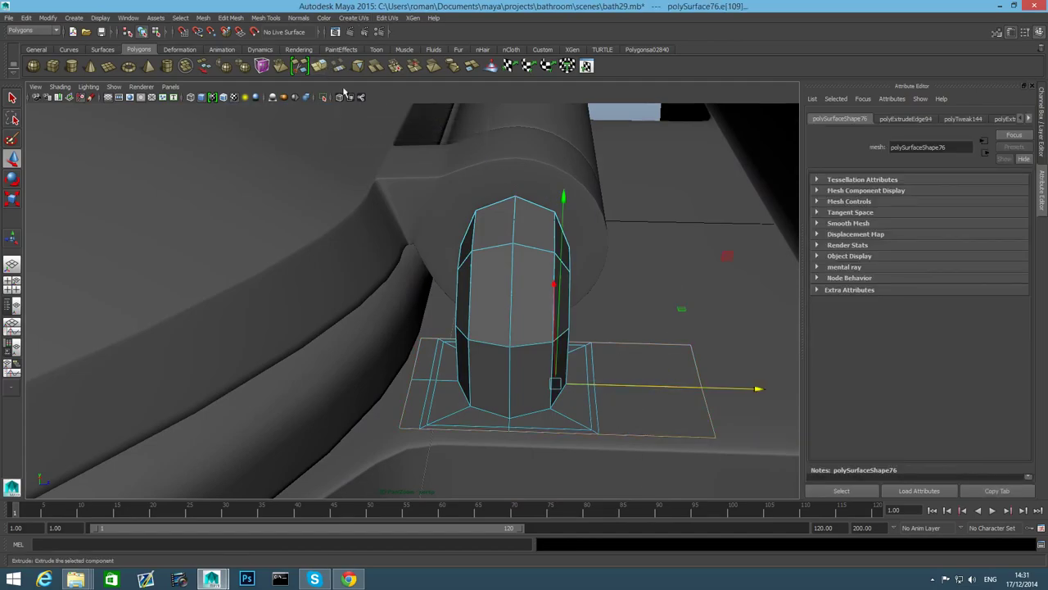
pyautogui.keyDown('alt'); pyautogui.moveTo(535, 362); pyautogui.dragTo(532, 349, button='middle'); pyautogui.keyUp('alt')
pyautogui.keyDown('alt'); pyautogui.moveTo(532, 350); pyautogui.dragTo(455, 434); pyautogui.keyUp('alt')
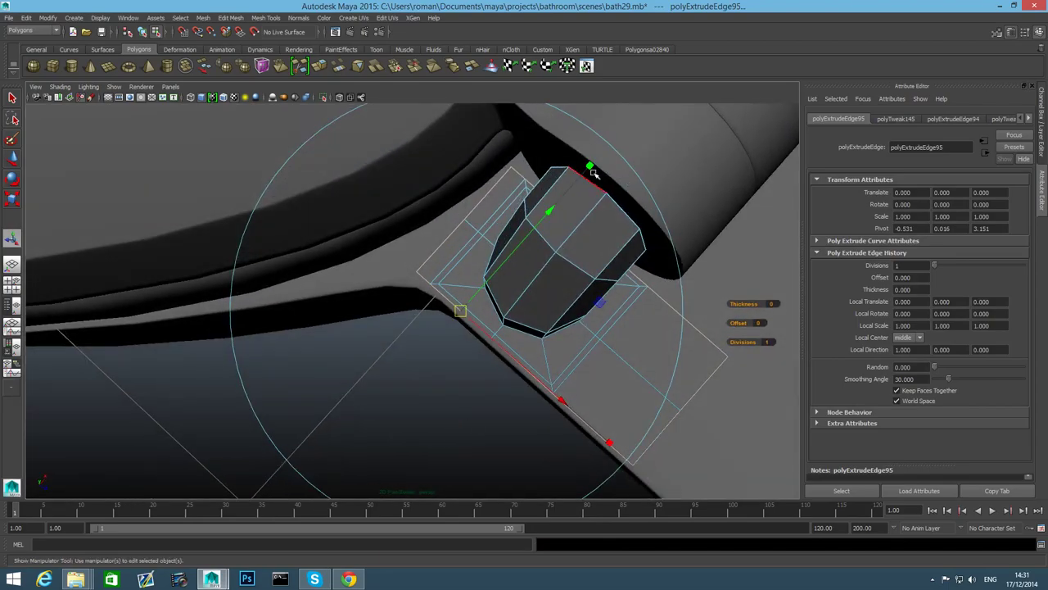
pyautogui.moveTo(592, 169); pyautogui.dragTo(612, 146)
pyautogui.hotkey('ctrl', 'z')
pyautogui.keyDown('alt'); pyautogui.moveTo(584, 224); pyautogui.dragTo(672, 221); pyautogui.keyUp('alt')
pyautogui.keyDown('alt'); pyautogui.moveTo(542, 303); pyautogui.dragTo(531, 270); pyautogui.keyUp('alt')
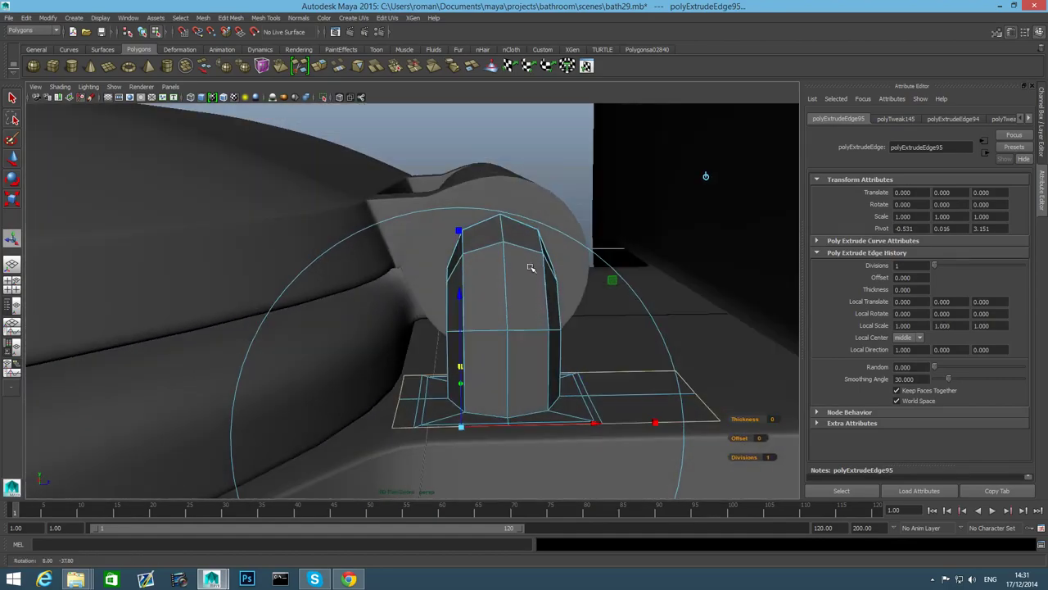
pyautogui.press('w')
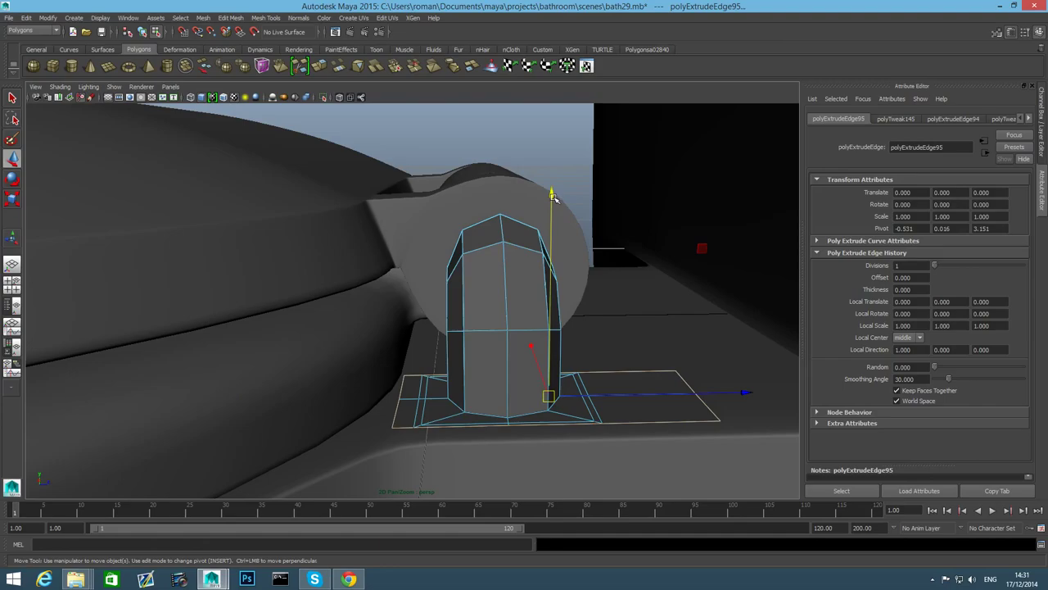
pyautogui.moveTo(553, 197); pyautogui.dragTo(559, 209)
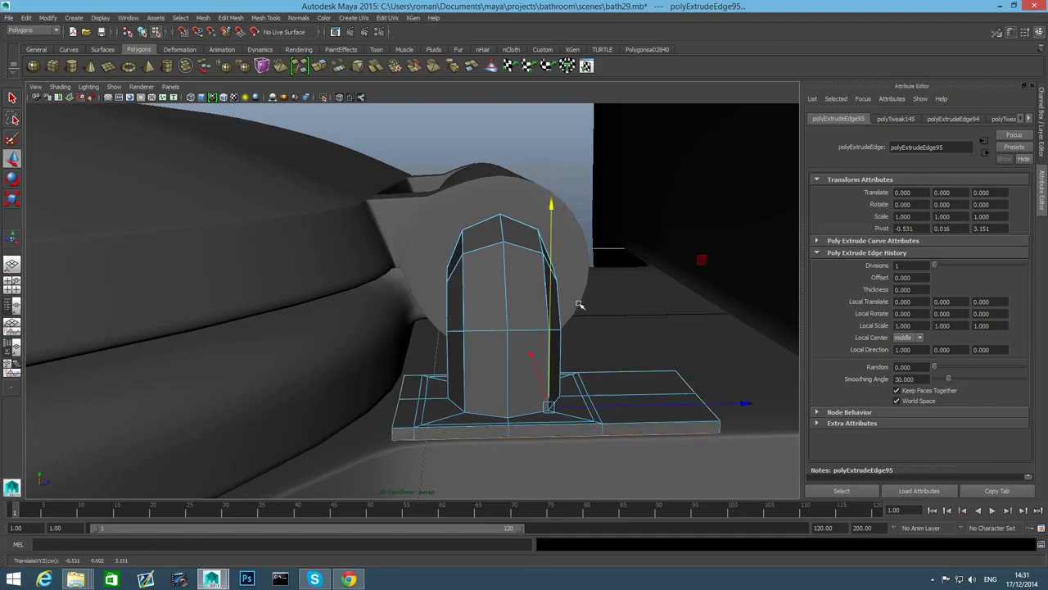
# Insert an edge loop around the tube's straight lower section, a short distance above the base plate
pyautogui.press('F8')
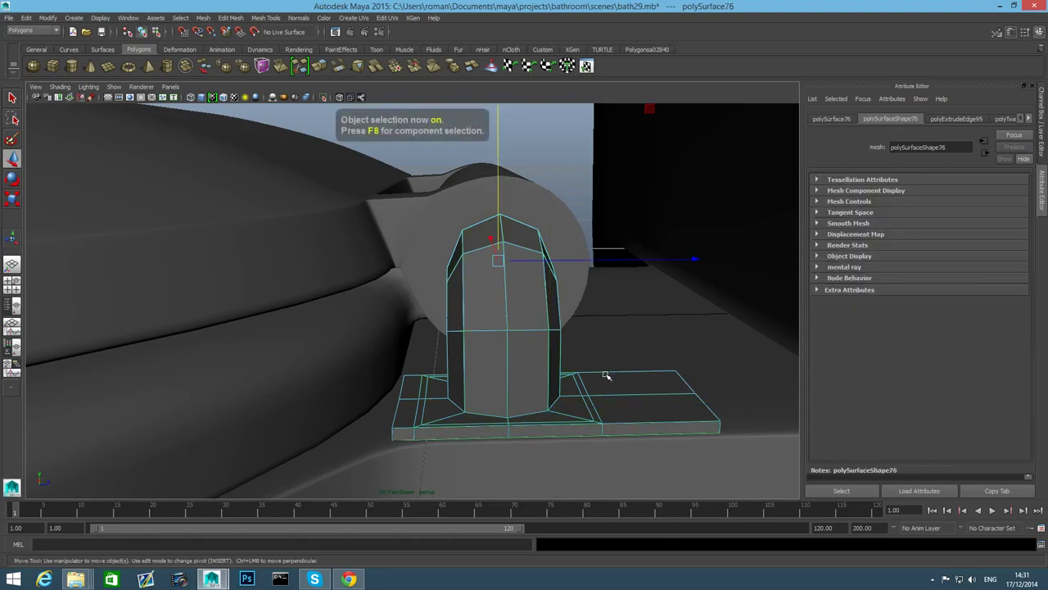
pyautogui.keyDown('shift'); pyautogui.moveTo(554, 321); pyautogui.dragTo(526, 332, button='right'); pyautogui.keyUp('shift')
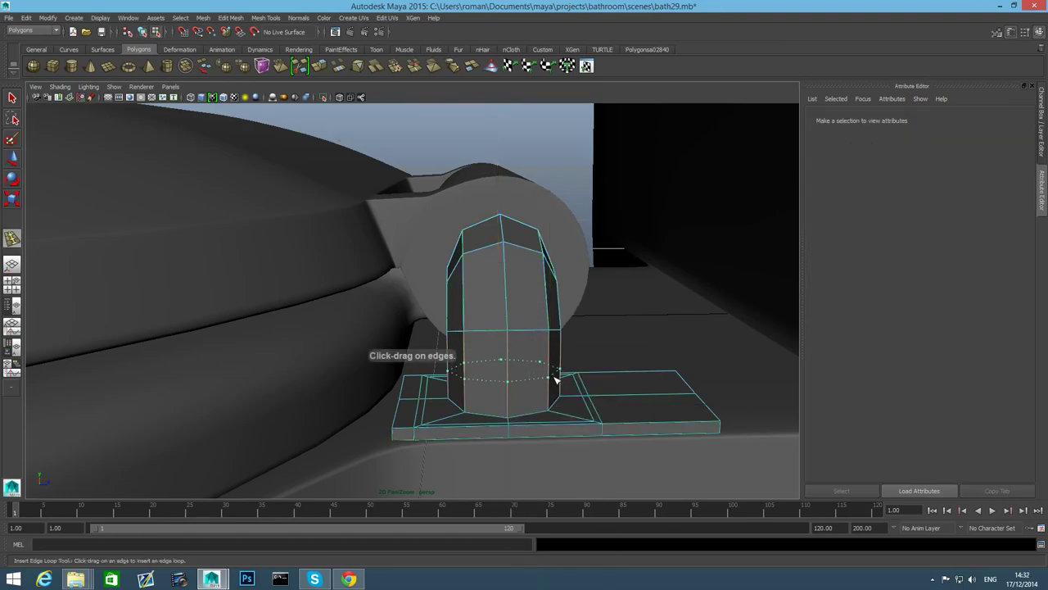
pyautogui.moveTo(555, 393); pyautogui.dragTo(554, 374)
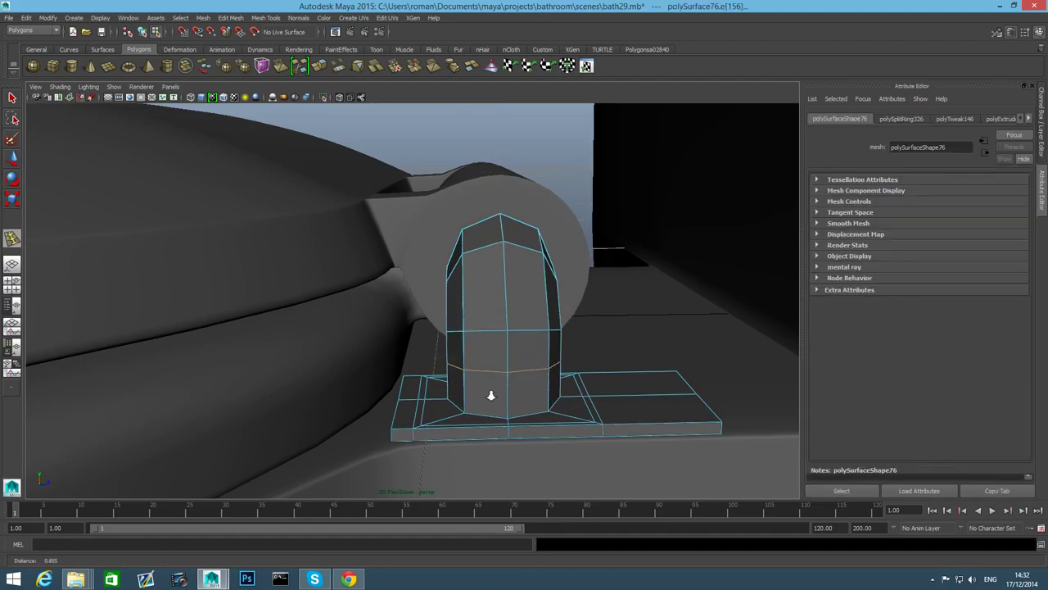
pyautogui.keyDown('alt'); pyautogui.moveTo(468, 390); pyautogui.dragTo(562, 439, button='right'); pyautogui.keyUp('alt')
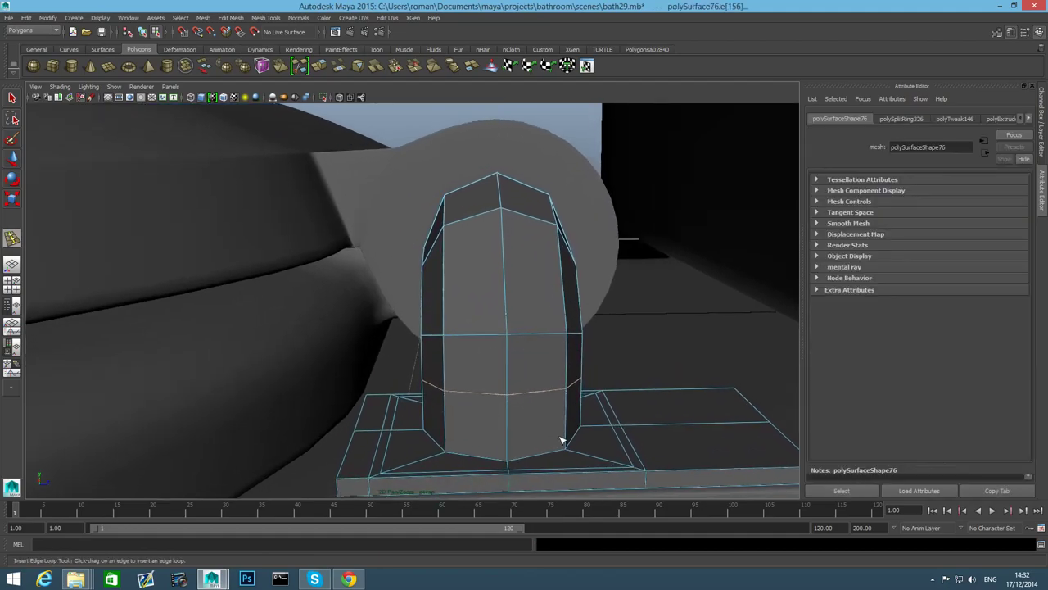
pyautogui.keyDown('alt'); pyautogui.moveTo(535, 444); pyautogui.dragTo(514, 468); pyautogui.keyUp('alt')
# Try extruding the tube's lowest ring of faces outward by 0.013 to form a collar
pyautogui.moveTo(580, 426); pyautogui.dragTo(588, 355, button='right')
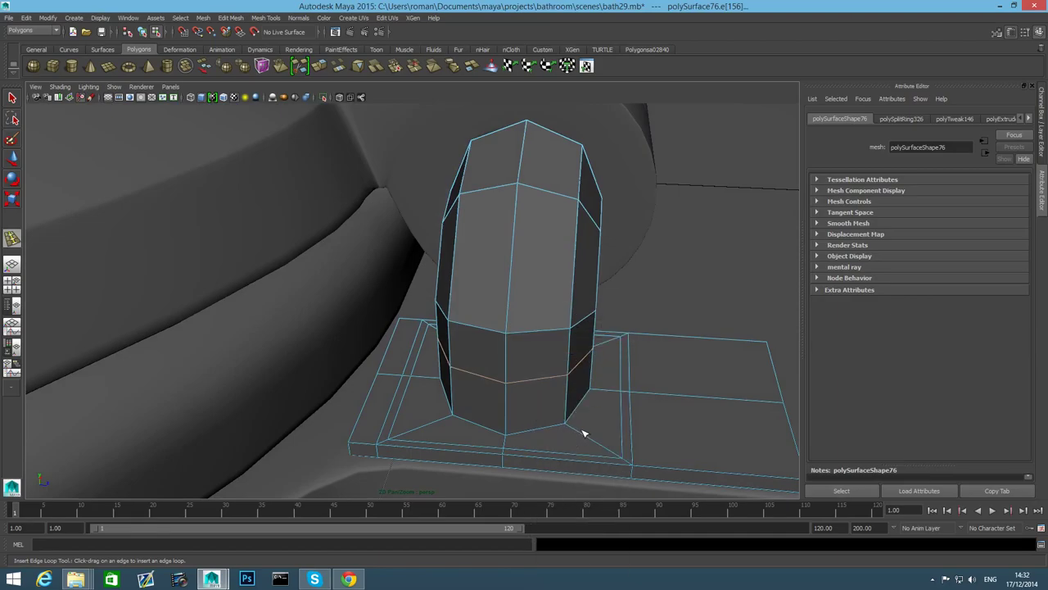
pyautogui.moveTo(571, 399); pyautogui.dragTo(573, 403, button='right')
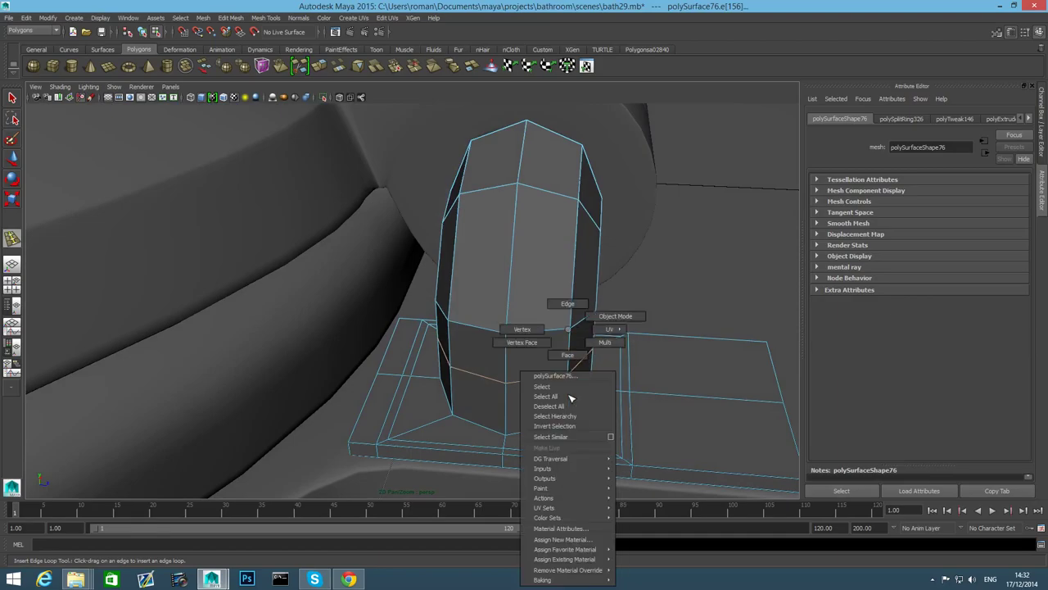
pyautogui.moveTo(571, 361); pyautogui.dragTo(571, 359, button='right')
pyautogui.click(524, 400)
pyautogui.keyDown('shift'); pyautogui.doubleClick(487, 403); pyautogui.keyUp('shift')
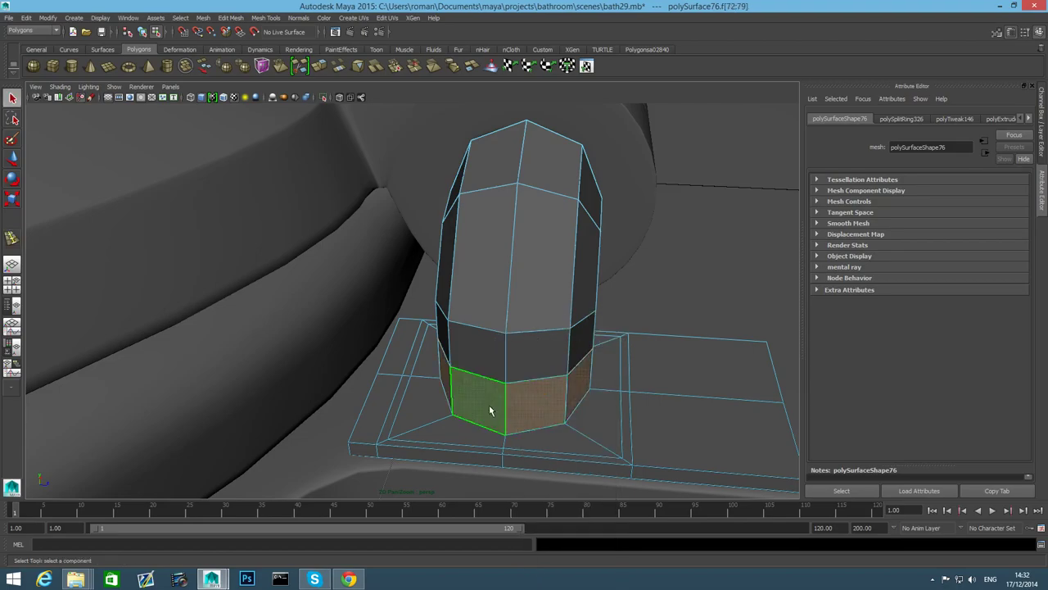
pyautogui.hotkey('ctrl', 'e')
pyautogui.moveTo(709, 426); pyautogui.dragTo(726, 431)
pyautogui.moveTo(543, 434)
pyautogui.keyDown('alt'); pyautogui.mouseDown()
pyautogui.moveTo(559, 393)
pyautogui.moveTo(541, 435)
pyautogui.mouseUp(); pyautogui.keyUp('alt')
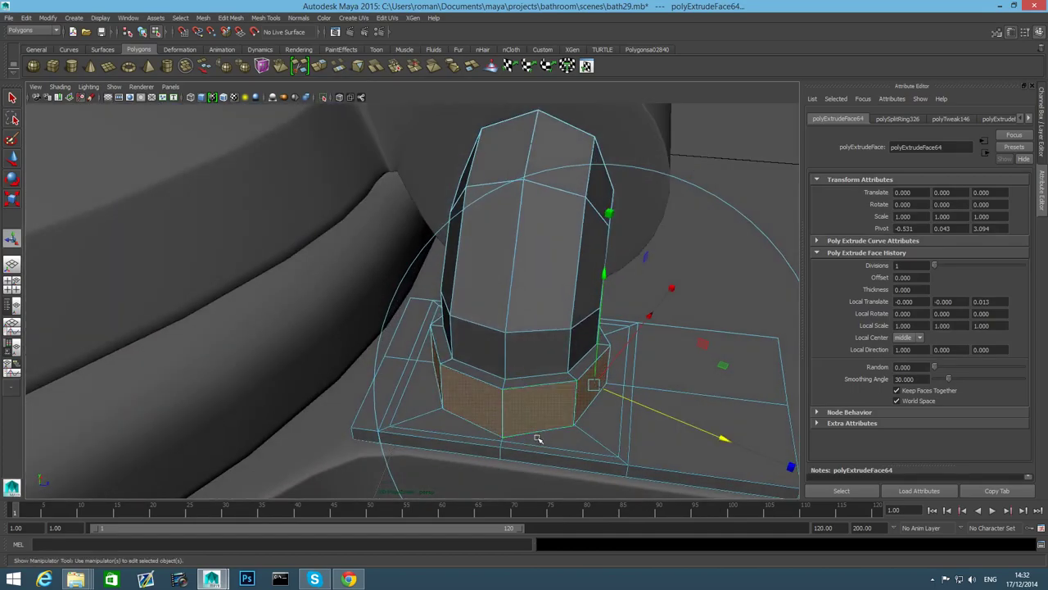
# Examine the mount with smooth preview switched on and off to check the collar and base
pyautogui.press('3')
pyautogui.keyDown('alt'); pyautogui.moveTo(538, 439); pyautogui.dragTo(491, 416); pyautogui.keyUp('alt')
pyautogui.press('1')
pyautogui.scroll(3, 496, 422)
pyautogui.press('3')
pyautogui.press('f')
pyautogui.press('1')
pyautogui.keyDown('alt'); pyautogui.moveTo(518, 409); pyautogui.dragTo(570, 445); pyautogui.keyUp('alt')
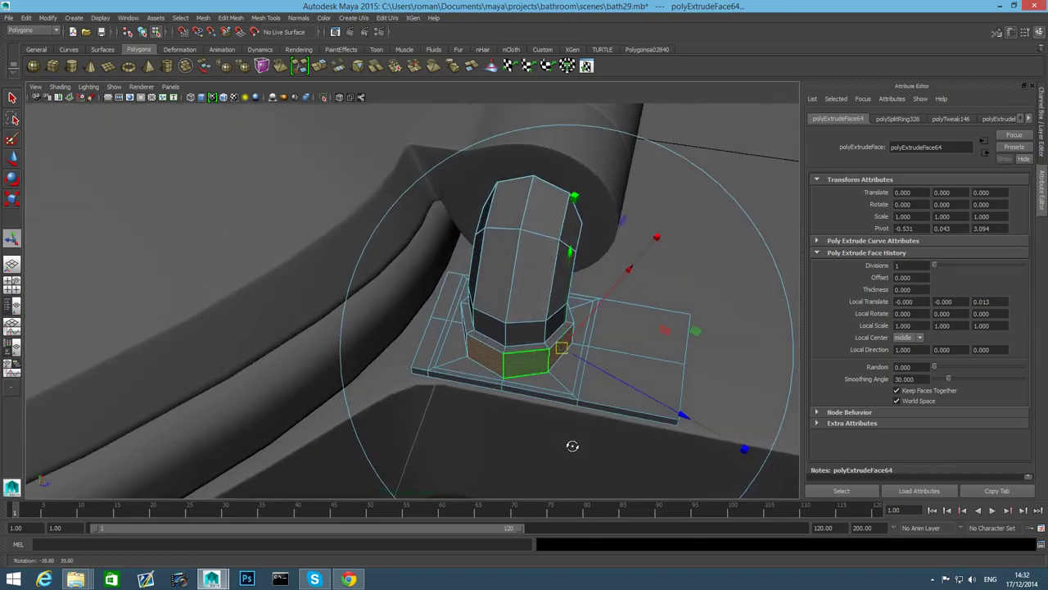
# Undo the collar extrusion on the tube's lowest ring of faces
pyautogui.hotkey('ctrl', 'z')
pyautogui.hotkey('ctrl', 'z')
pyautogui.moveTo(517, 386)
pyautogui.keyDown('alt'); pyautogui.mouseDown()
pyautogui.moveTo(524, 377)
pyautogui.moveTo(498, 385)
pyautogui.mouseUp(); pyautogui.keyUp('alt')
pyautogui.hotkey('ctrl', 'z')
pyautogui.scroll(2, 481, 361)
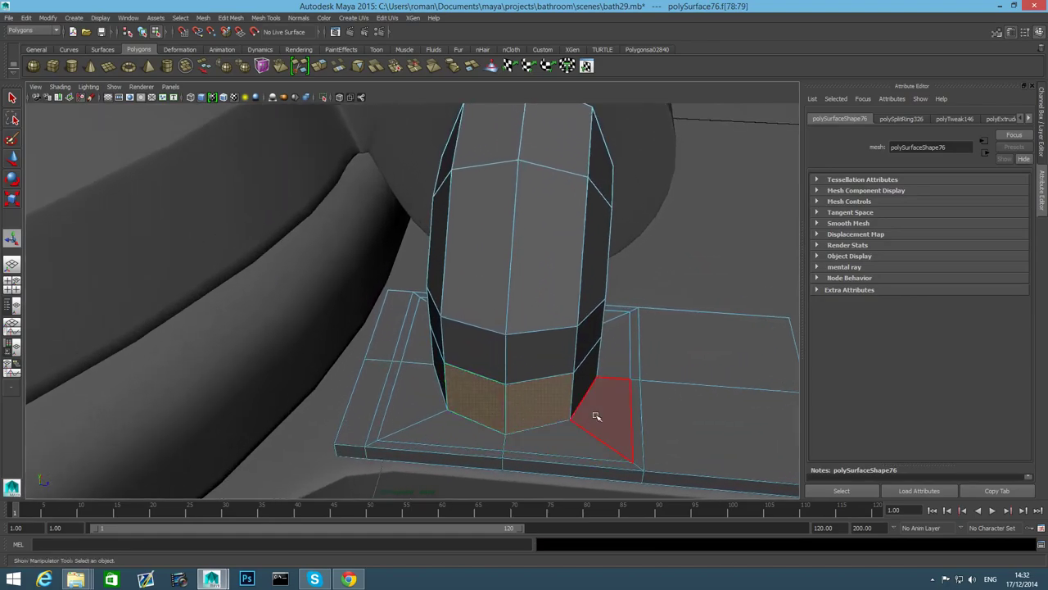
# Try inserting an edge loop on the flange surface between the tube and the square outline
pyautogui.press('F8')
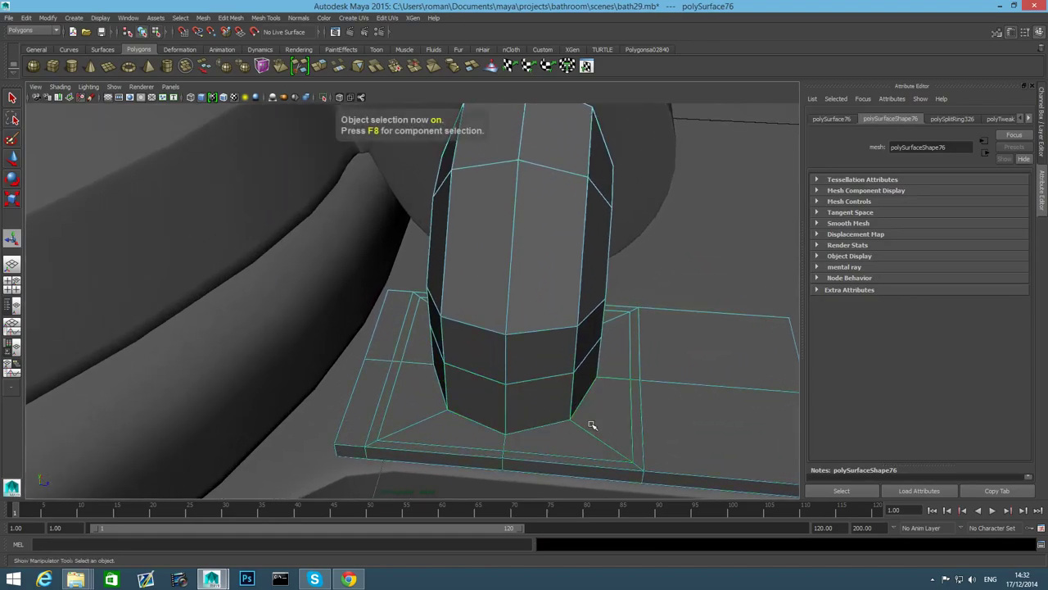
pyautogui.keyDown('shift'); pyautogui.moveTo(590, 323); pyautogui.dragTo(559, 344, button='right'); pyautogui.keyUp('shift')
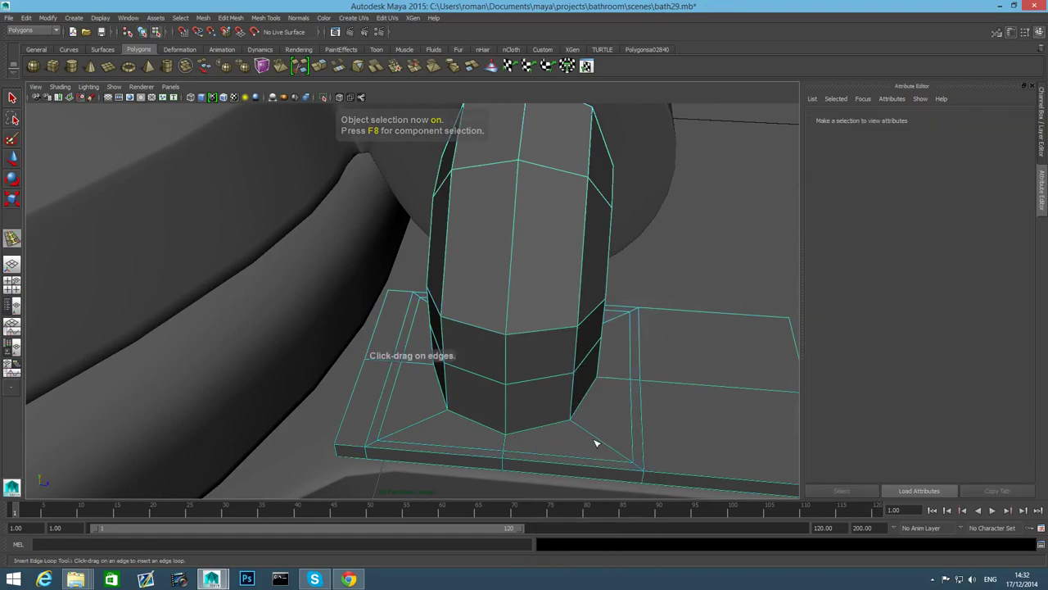
pyautogui.moveTo(596, 443); pyautogui.dragTo(625, 460)
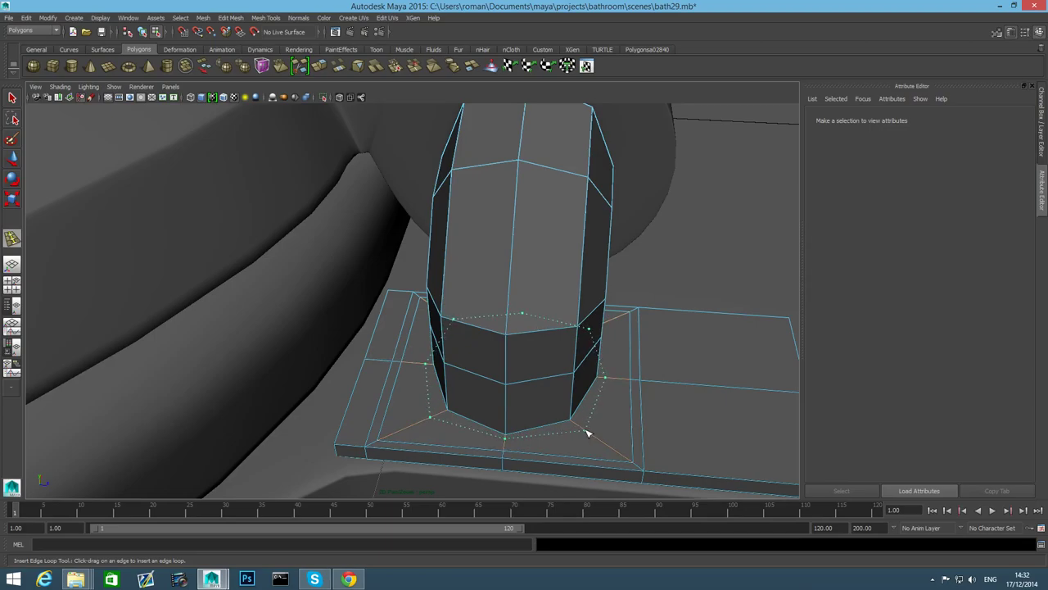
pyautogui.moveTo(587, 433); pyautogui.dragTo(588, 414)
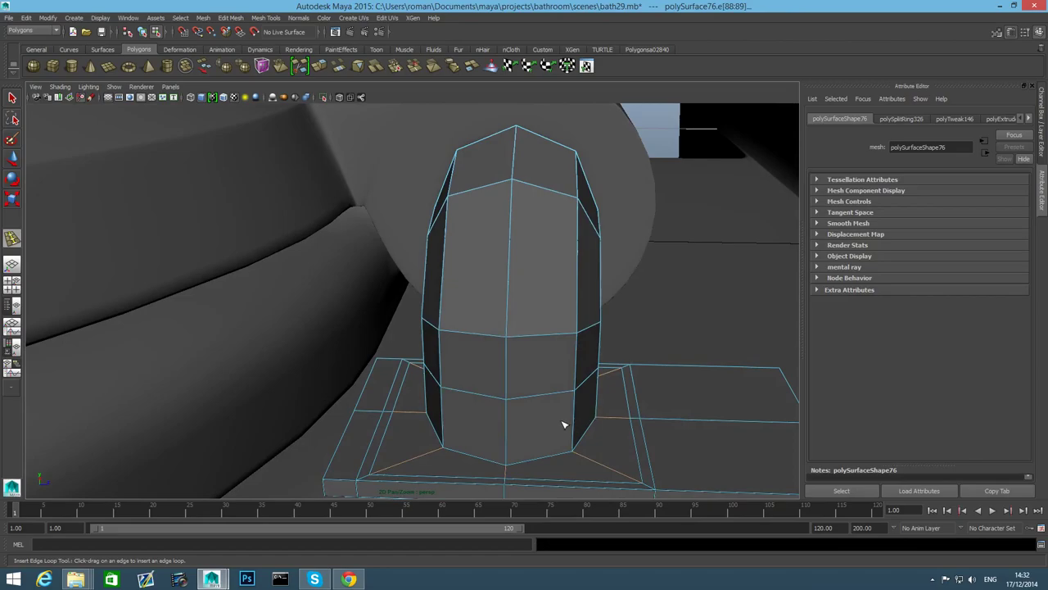
# Delete the ring of flange faces between the tube's base and the square outline
pyautogui.rightClick(563, 425)
pyautogui.moveTo(563, 448); pyautogui.dragTo(554, 357, button='right')
pyautogui.doubleClick(615, 435)
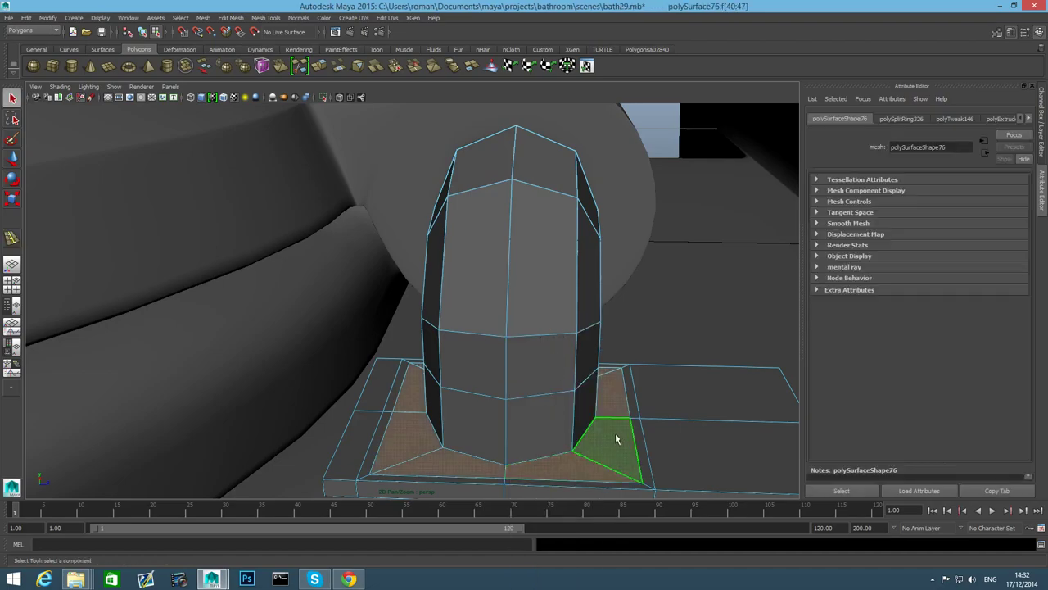
pyautogui.press('Delete')
# Select the tube's lowest ring of faces and extrude it outward into a raised collar
pyautogui.moveTo(554, 429); pyautogui.dragTo(573, 304, button='right')
pyautogui.moveTo(531, 449); pyautogui.dragTo(533, 352, button='right')
pyautogui.click(534, 409)
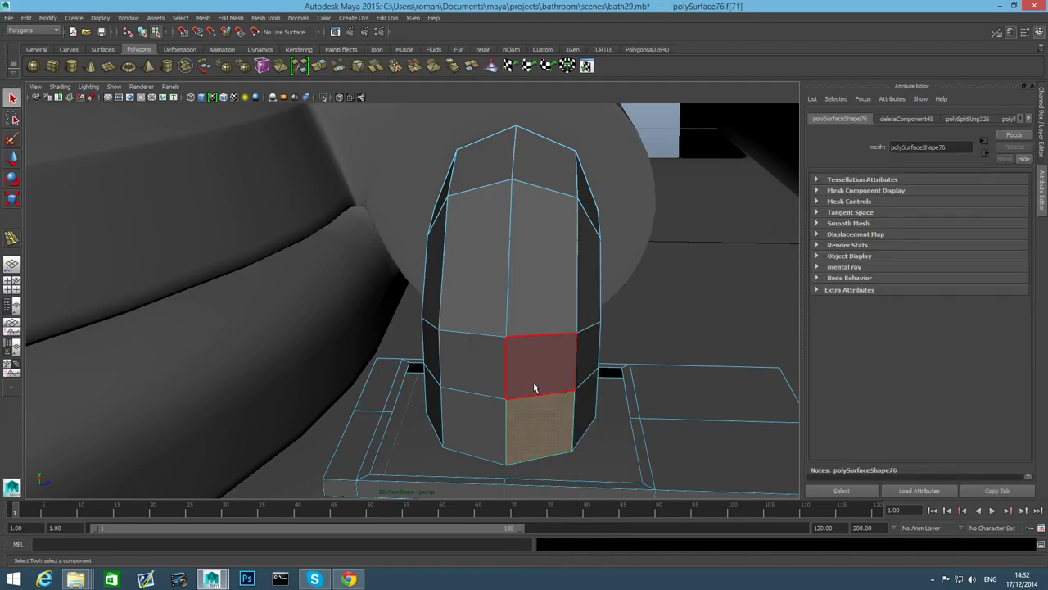
pyautogui.keyDown('shift'); pyautogui.doubleClick(575, 405); pyautogui.keyUp('shift')
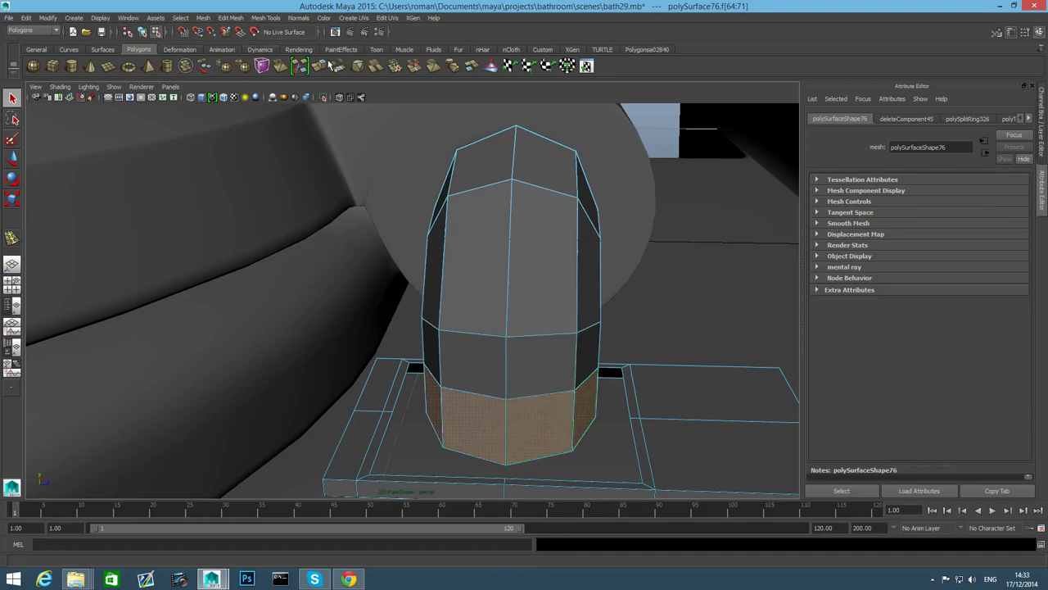
pyautogui.click(320, 65)
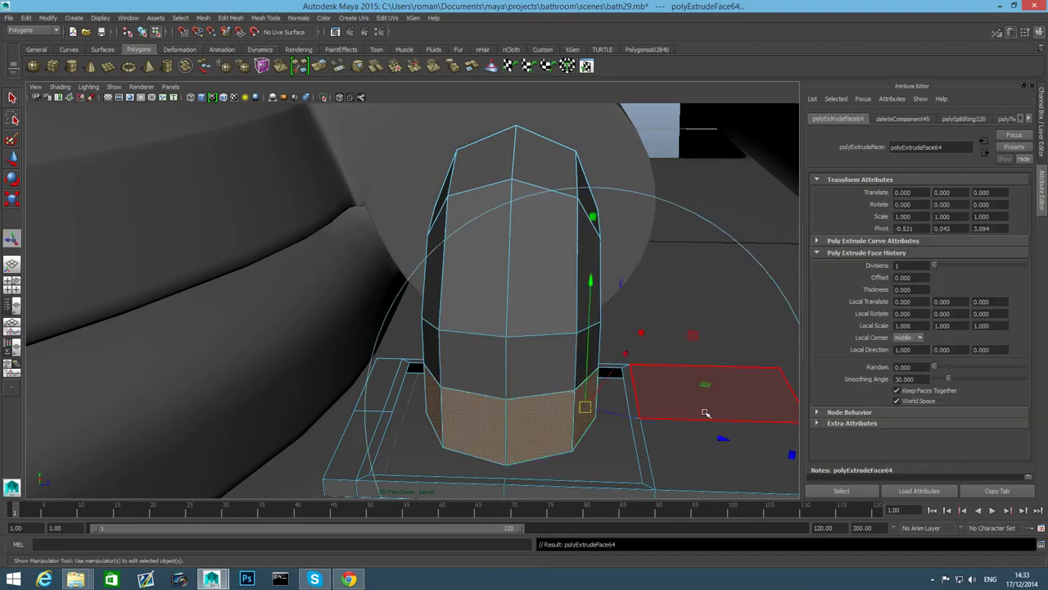
pyautogui.moveTo(724, 439); pyautogui.dragTo(646, 415)
pyautogui.keyDown('alt'); pyautogui.moveTo(567, 413); pyautogui.dragTo(552, 437); pyautogui.keyUp('alt')
# Isolate the mount in the view and turn it to show the collar's open underside
pyautogui.press('F8')
pyautogui.hotkey('ctrl', '1')
pyautogui.keyDown('alt'); pyautogui.moveTo(526, 336); pyautogui.dragTo(539, 244); pyautogui.keyUp('alt')
pyautogui.moveTo(529, 296); pyautogui.dragTo(536, 315, button='right')
pyautogui.keyDown('alt'); pyautogui.moveTo(531, 351); pyautogui.dragTo(529, 309); pyautogui.keyUp('alt')
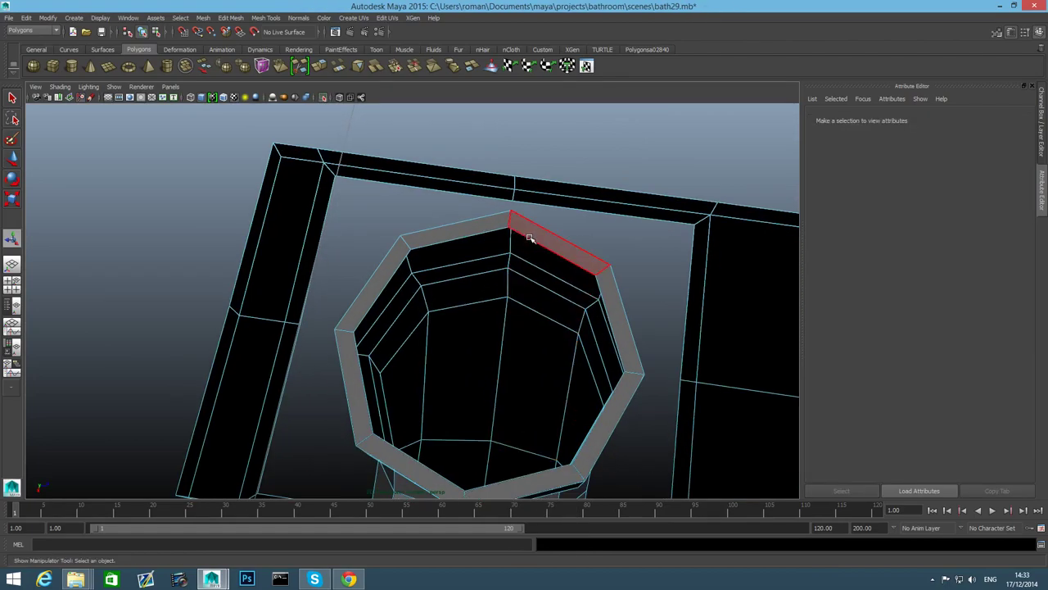
# Select the inner edge loop under the collar and scale it outward past the collar to form a flat skirt
pyautogui.moveTo(530, 236); pyautogui.dragTo(532, 210, button='right')
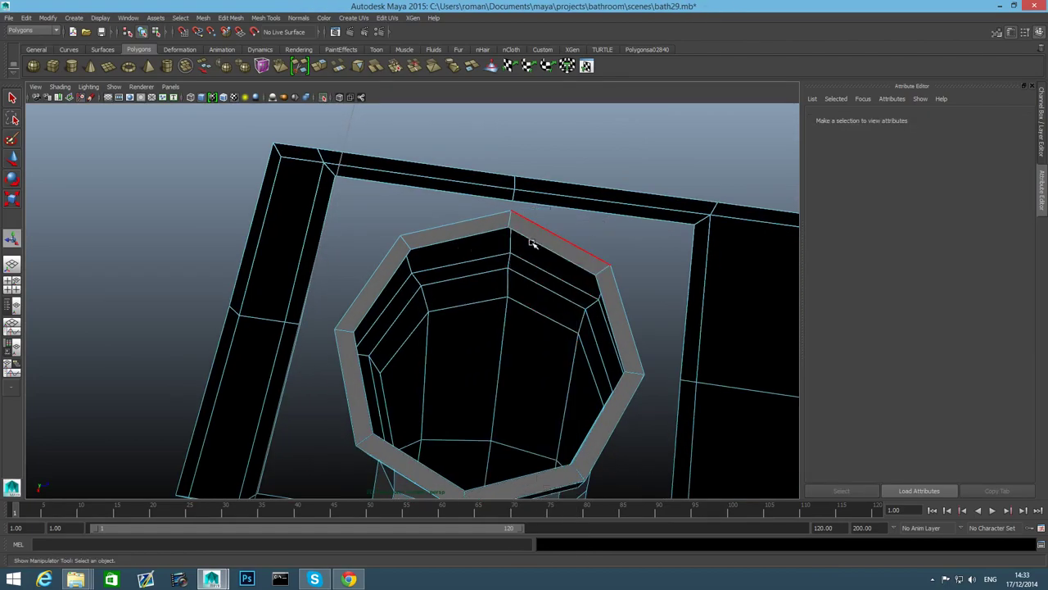
pyautogui.click(565, 260)
pyautogui.keyDown('alt'); pyautogui.moveTo(566, 259); pyautogui.dragTo(557, 285); pyautogui.keyUp('alt')
pyautogui.keyDown('alt'); pyautogui.moveTo(402, 286); pyautogui.dragTo(515, 428); pyautogui.keyUp('alt')
pyautogui.press('r')
pyautogui.press('space')
pyautogui.press('space')
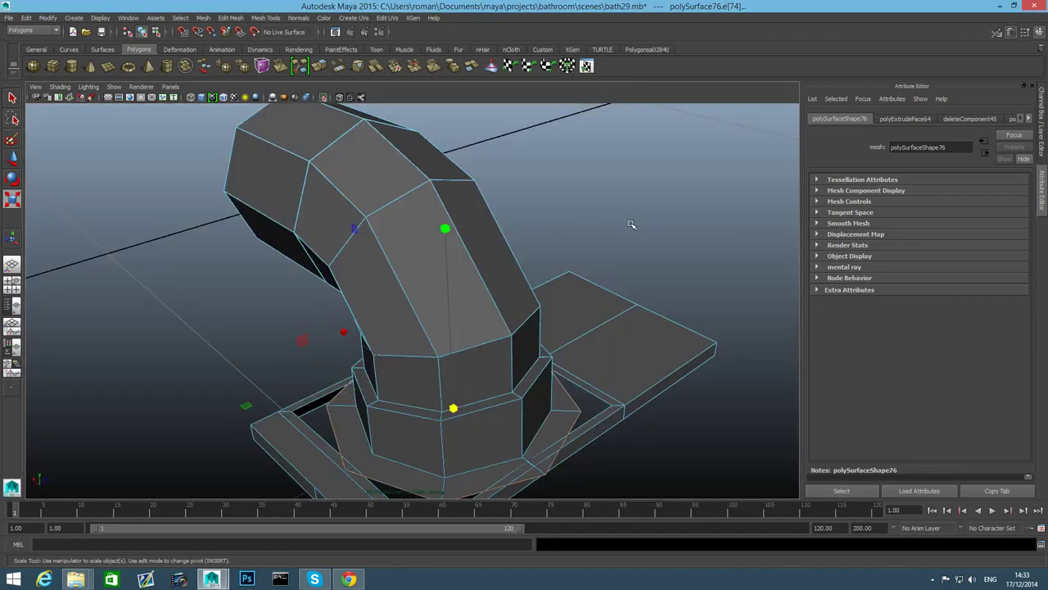
# Merge the skirt's front corner and middle vertices into the matching vertices of the base plate's square opening
pyautogui.keyDown('alt'); pyautogui.moveTo(609, 292); pyautogui.dragTo(493, 305); pyautogui.keyUp('alt')
pyautogui.click(276, 18)
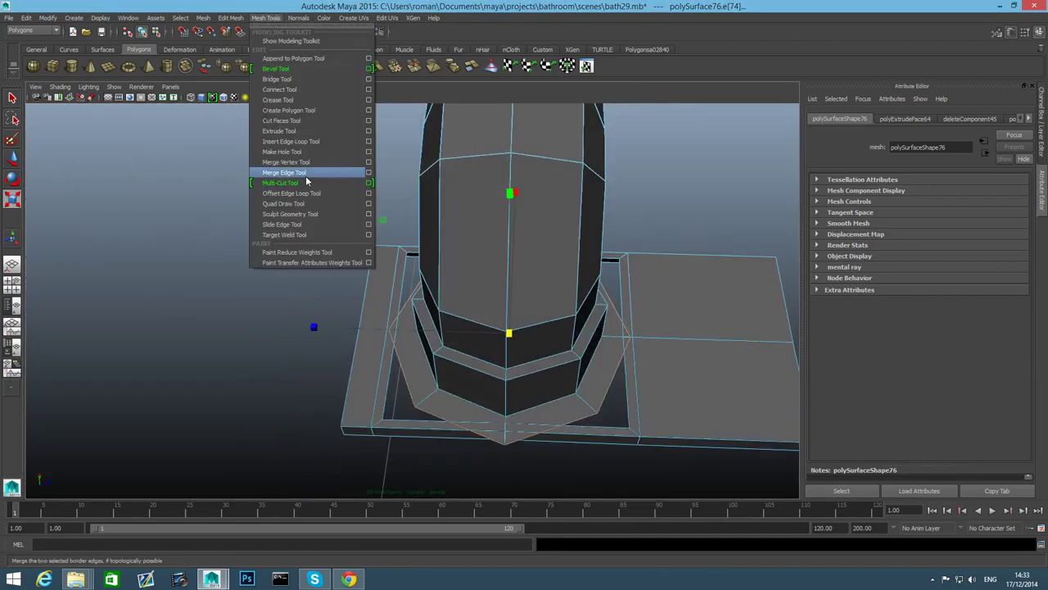
pyautogui.click(307, 163)
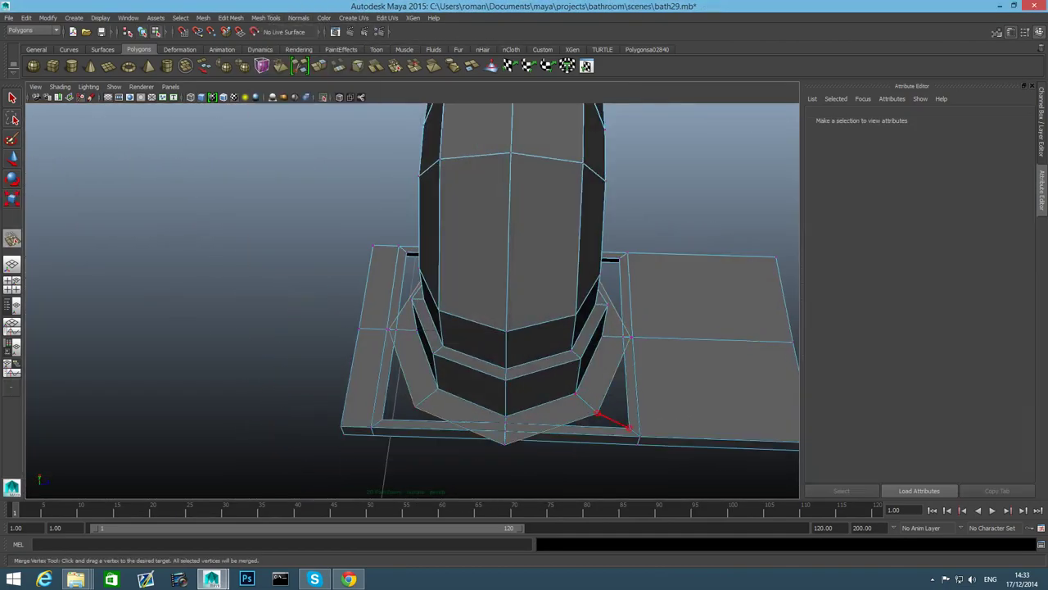
pyautogui.moveTo(629, 426); pyautogui.dragTo(629, 427)
pyautogui.moveTo(504, 445); pyautogui.dragTo(505, 424)
pyautogui.moveTo(416, 406); pyautogui.dragTo(383, 421)
# Merge the skirt's remaining outer vertices into the square opening's vertices around the other sides of the collar
pyautogui.keyDown('alt'); pyautogui.moveTo(398, 362); pyautogui.dragTo(492, 376); pyautogui.keyUp('alt')
pyautogui.moveTo(418, 370); pyautogui.dragTo(417, 371)
pyautogui.keyDown('alt'); pyautogui.moveTo(418, 371); pyautogui.dragTo(375, 364); pyautogui.keyUp('alt')
pyautogui.keyDown('alt'); pyautogui.moveTo(307, 368); pyautogui.dragTo(425, 375); pyautogui.keyUp('alt')
pyautogui.moveTo(296, 480); pyautogui.dragTo(296, 480)
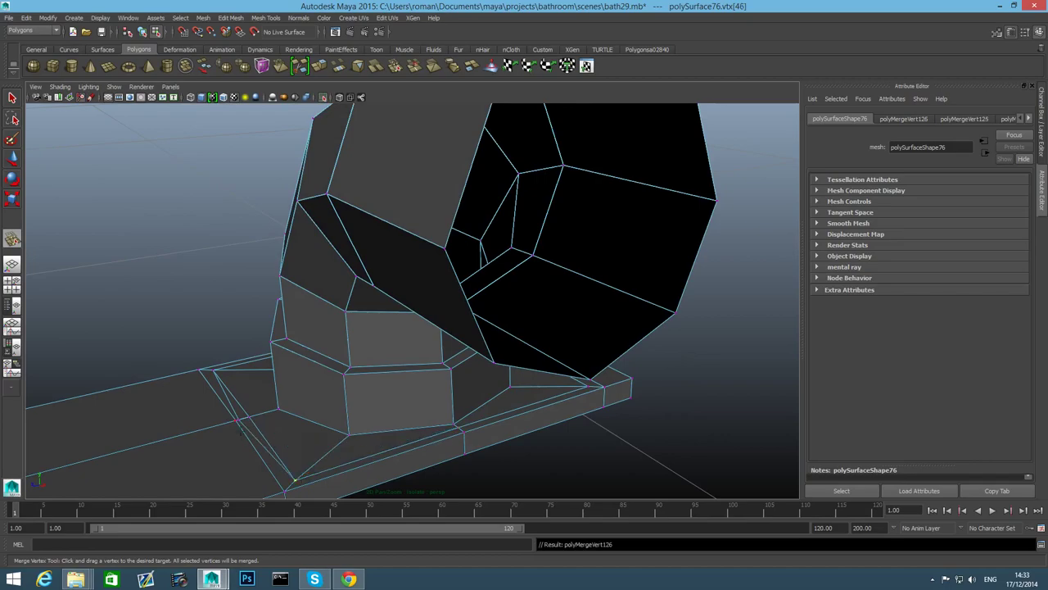
pyautogui.moveTo(238, 420); pyautogui.dragTo(243, 419)
# Insert supporting edge loops around the collar to keep its edges sharp under smoothing
pyautogui.keyDown('alt'); pyautogui.moveTo(242, 419); pyautogui.dragTo(418, 341); pyautogui.keyUp('alt')
pyautogui.press('F8')
pyautogui.keyDown('shift'); pyautogui.moveTo(417, 342); pyautogui.dragTo(405, 332, button='right'); pyautogui.keyUp('shift')
pyautogui.moveTo(412, 374); pyautogui.dragTo(416, 434)
pyautogui.keyDown('alt'); pyautogui.moveTo(416, 435); pyautogui.dragTo(431, 403, button='right'); pyautogui.keyUp('alt')
pyautogui.moveTo(400, 426); pyautogui.dragTo(403, 419)
# Insert edge loops where the bend meets the straight tube section and close to the tube's open end
pyautogui.keyDown('alt'); pyautogui.moveTo(426, 400); pyautogui.dragTo(320, 375, button='right'); pyautogui.keyUp('alt')
pyautogui.keyDown('alt'); pyautogui.moveTo(320, 375); pyautogui.dragTo(394, 373); pyautogui.keyUp('alt')
pyautogui.keyDown('alt'); pyautogui.moveTo(409, 369); pyautogui.dragTo(507, 349, button='right'); pyautogui.keyUp('alt')
pyautogui.keyDown('alt'); pyautogui.moveTo(507, 349); pyautogui.dragTo(461, 397, button='middle'); pyautogui.keyUp('alt')
pyautogui.keyDown('alt'); pyautogui.moveTo(510, 340); pyautogui.dragTo(500, 321, button='right'); pyautogui.keyUp('alt')
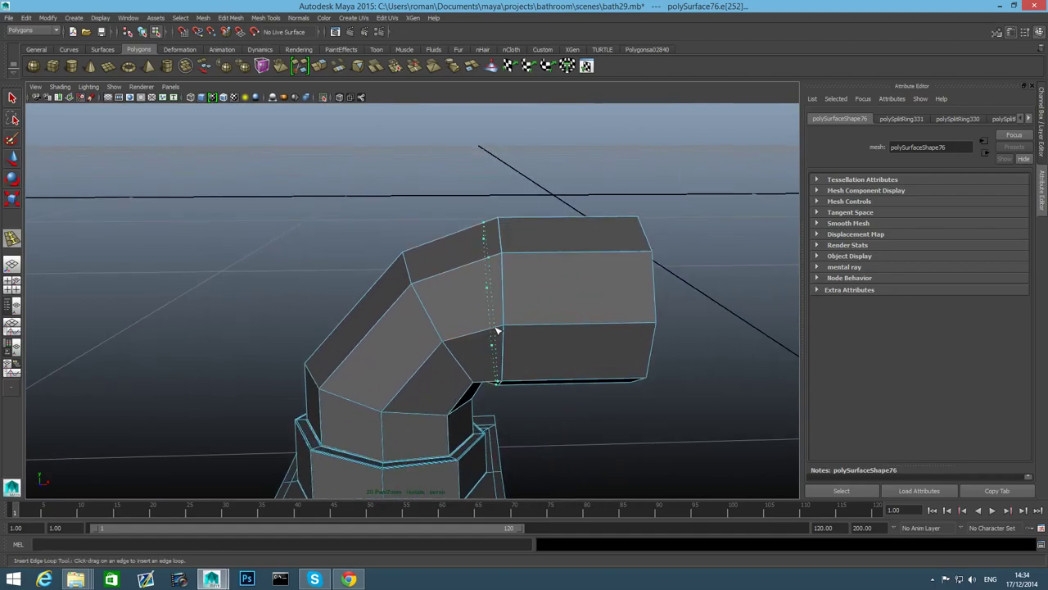
pyautogui.moveTo(505, 331); pyautogui.dragTo(507, 331)
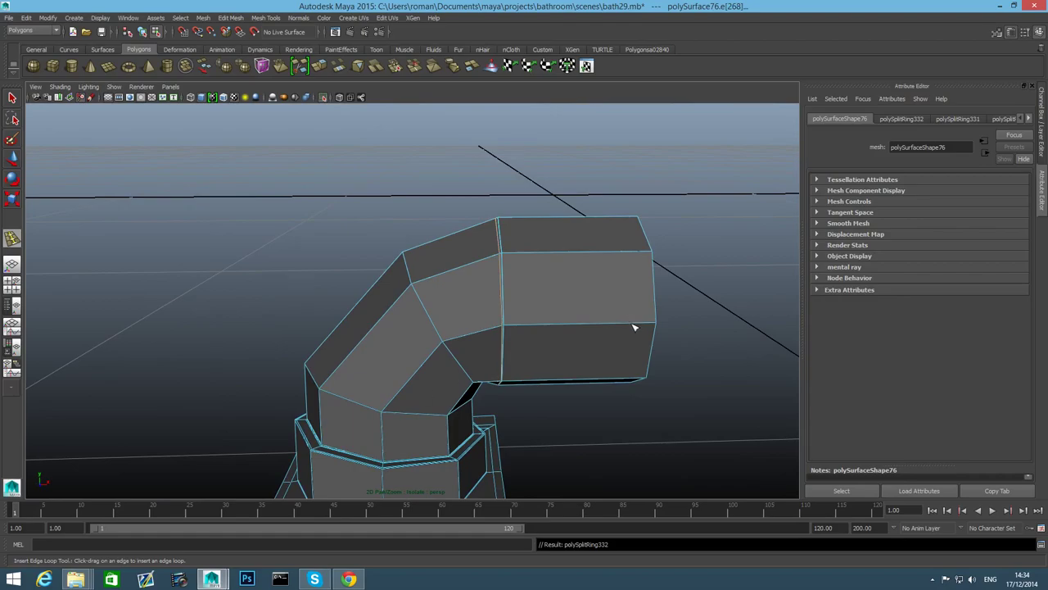
pyautogui.moveTo(634, 327); pyautogui.dragTo(654, 326)
# Insert edge loops near the base plate's upper and lower edges and close to its end farthest from the collar
pyautogui.scroll(-5, 600, 350)
pyautogui.keyDown('alt'); pyautogui.moveTo(600, 352); pyautogui.dragTo(552, 352); pyautogui.keyUp('alt')
pyautogui.scroll(2, 592, 369)
pyautogui.keyDown('alt'); pyautogui.moveTo(592, 368); pyautogui.dragTo(561, 331, button='middle'); pyautogui.keyUp('alt')
pyautogui.keyDown('alt'); pyautogui.moveTo(561, 330); pyautogui.dragTo(597, 393, button='right'); pyautogui.keyUp('alt')
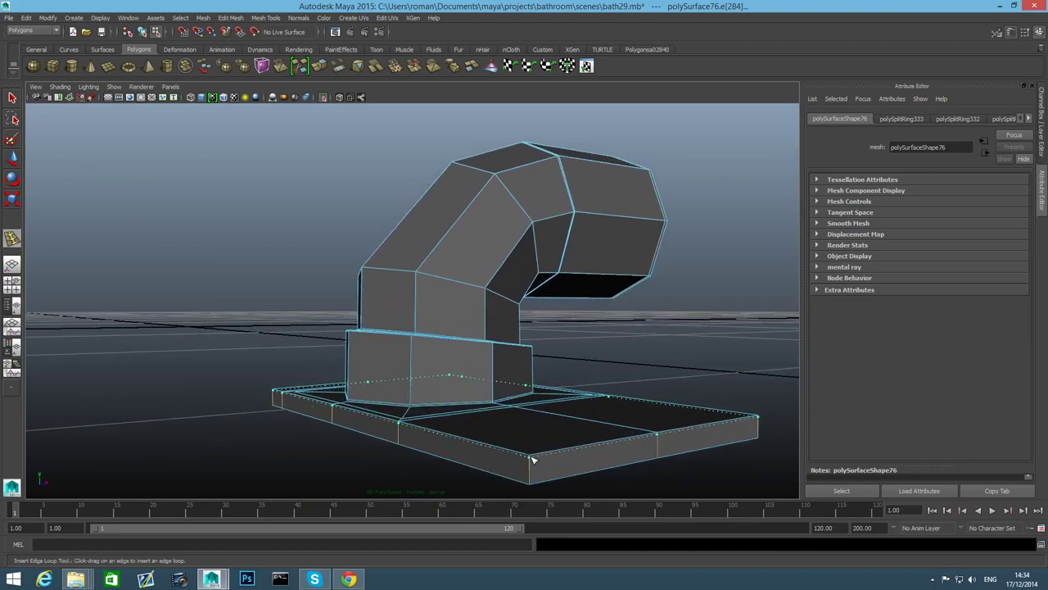
pyautogui.moveTo(532, 458); pyautogui.dragTo(532, 483)
pyautogui.keyDown('alt'); pyautogui.moveTo(533, 483); pyautogui.dragTo(599, 482); pyautogui.keyUp('alt')
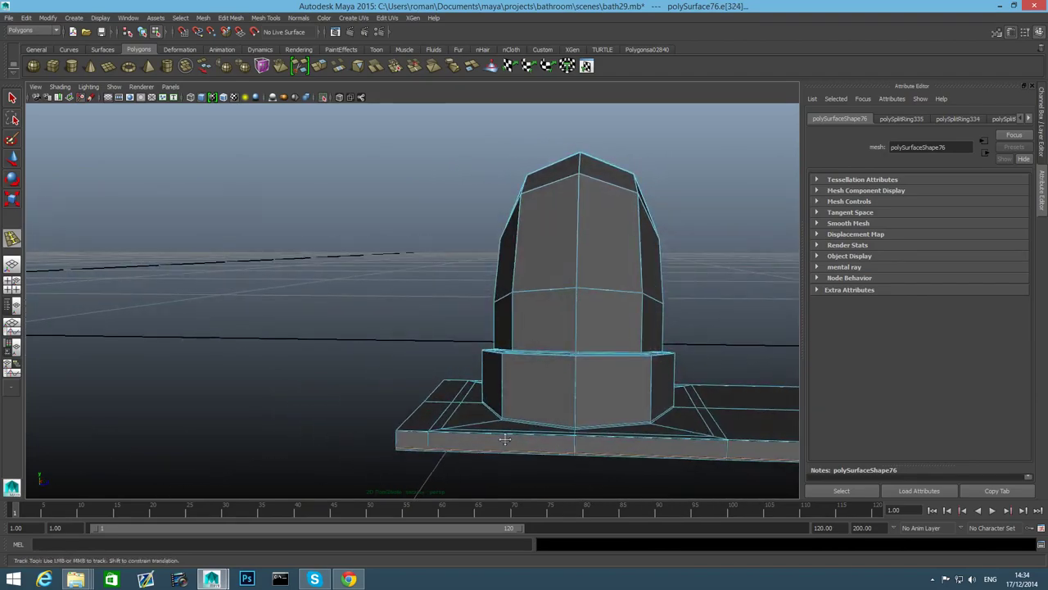
pyautogui.keyDown('alt'); pyautogui.moveTo(741, 468); pyautogui.dragTo(495, 423, button='middle'); pyautogui.keyUp('alt')
pyautogui.moveTo(587, 400); pyautogui.dragTo(608, 407)
pyautogui.keyDown('alt'); pyautogui.moveTo(607, 407); pyautogui.dragTo(412, 416); pyautogui.keyUp('alt')
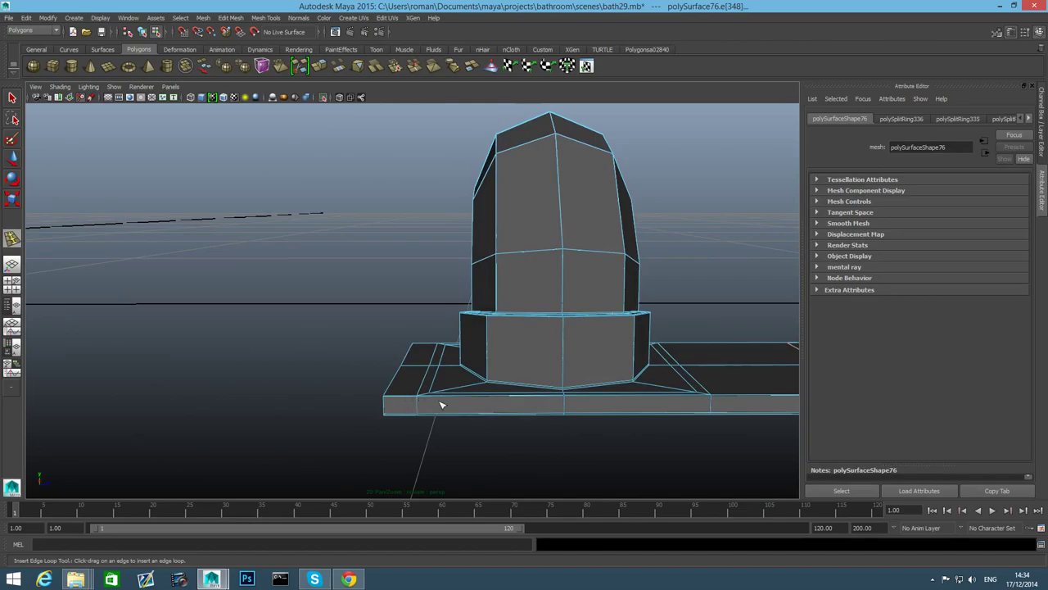
# Insert an edge loop near the base plate's collar-side end and display the mount smoothed
pyautogui.press('3')
pyautogui.keyDown('alt'); pyautogui.moveTo(592, 421); pyautogui.dragTo(414, 436); pyautogui.keyUp('alt')
pyautogui.press('1')
pyautogui.moveTo(361, 479); pyautogui.dragTo(363, 480)
pyautogui.press('3')
pyautogui.keyDown('alt'); pyautogui.moveTo(511, 448); pyautogui.dragTo(420, 434); pyautogui.keyUp('alt')
pyautogui.press('F8')
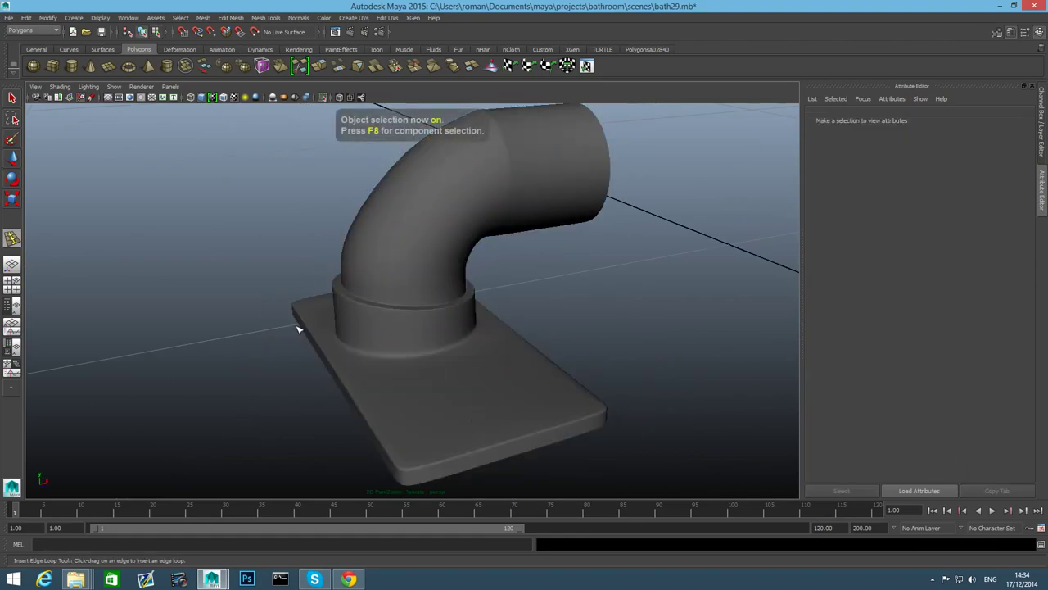
# Show the mount unsmoothed and delete the extra support edge loops where the bend meets the straight tube section
pyautogui.keyDown('alt'); pyautogui.moveTo(299, 328); pyautogui.dragTo(502, 189); pyautogui.keyUp('alt')
pyautogui.click(505, 189)
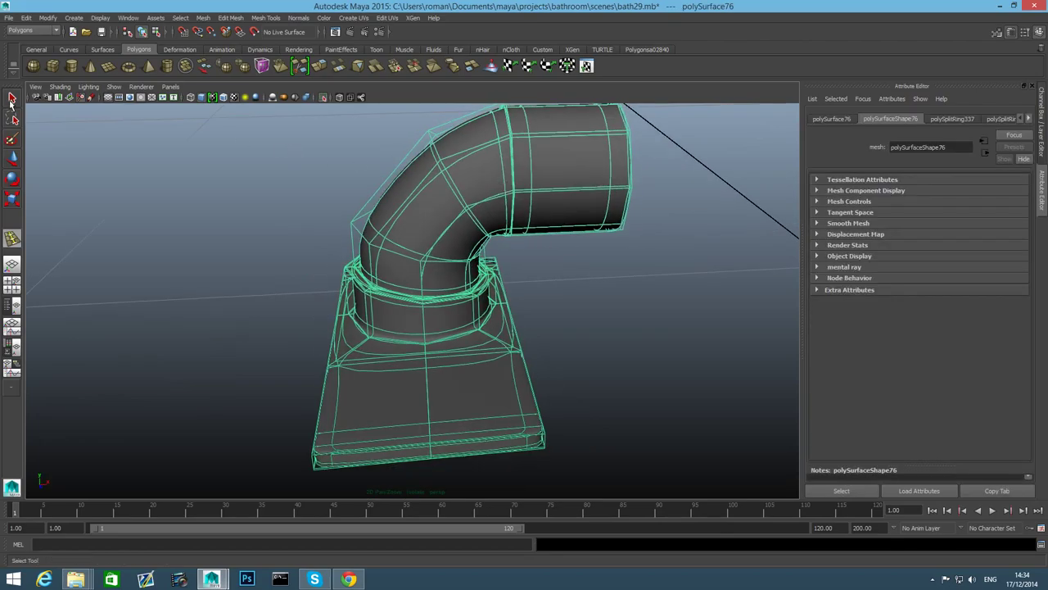
pyautogui.press('q')
pyautogui.press('1')
pyautogui.moveTo(565, 146); pyautogui.dragTo(562, 125, button='right')
pyautogui.keyDown('alt'); pyautogui.moveTo(562, 125); pyautogui.dragTo(572, 296); pyautogui.keyUp('alt')
pyautogui.scroll(3, 535, 294)
pyautogui.scroll(-1, 528, 293)
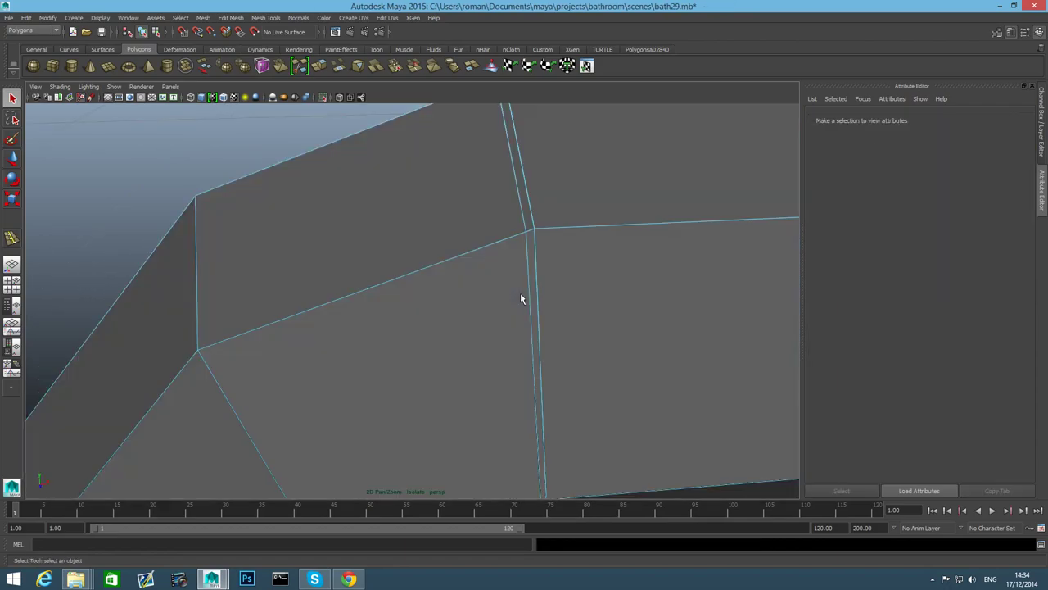
pyautogui.doubleClick(538, 272)
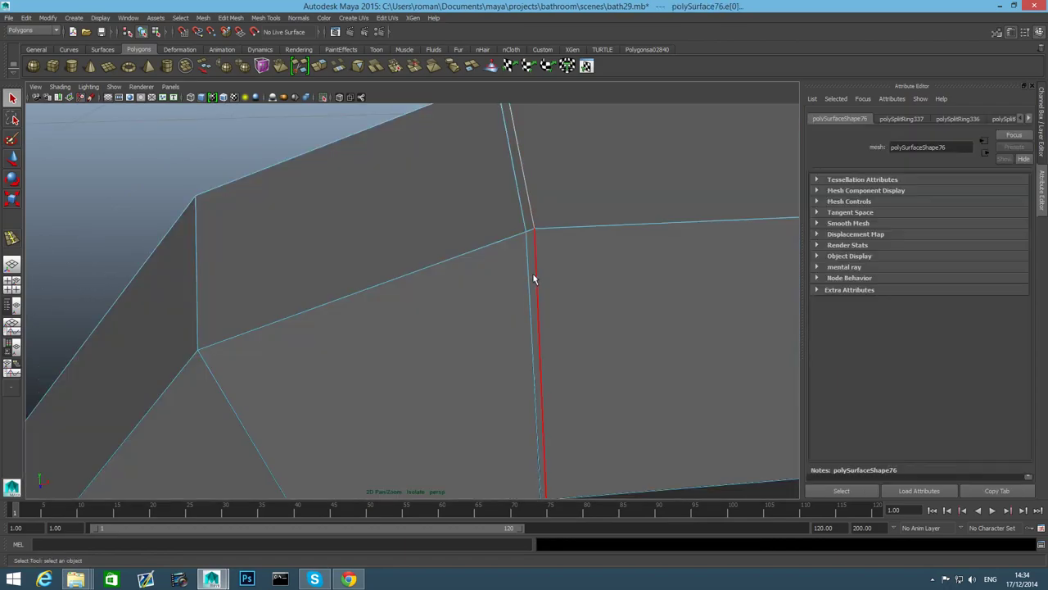
pyautogui.keyDown('shift'); pyautogui.moveTo(532, 272); pyautogui.dragTo(501, 295, button='right'); pyautogui.keyUp('shift')
pyautogui.scroll(-2, 520, 303)
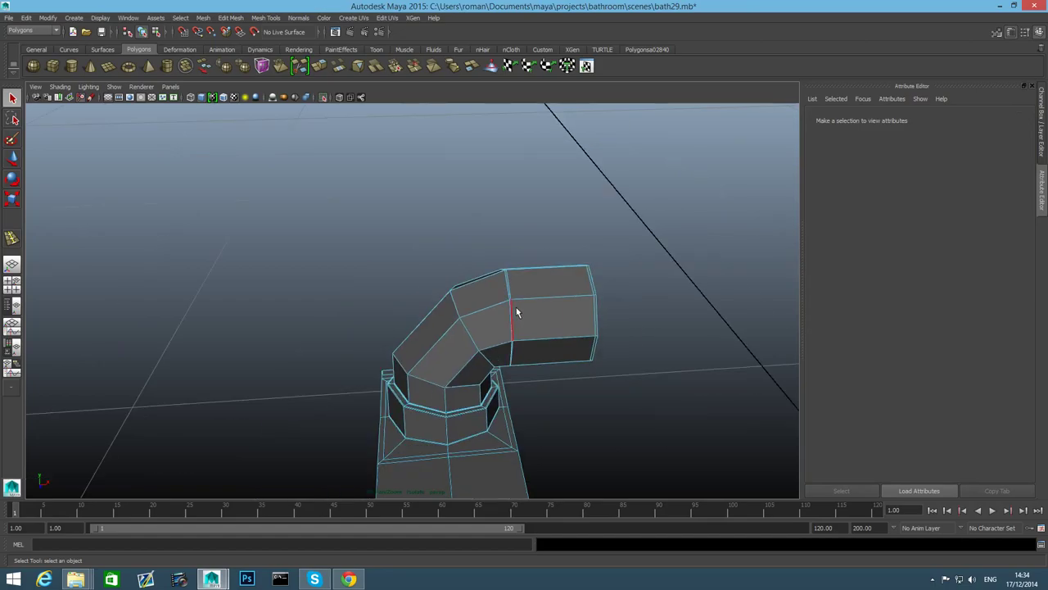
pyautogui.scroll(1, 516, 308)
pyautogui.click(520, 313)
pyautogui.keyDown('shift'); pyautogui.moveTo(520, 314); pyautogui.dragTo(473, 321, button='right'); pyautogui.keyUp('shift')
pyautogui.keyDown('alt'); pyautogui.moveTo(473, 322); pyautogui.dragTo(522, 336); pyautogui.keyUp('alt')
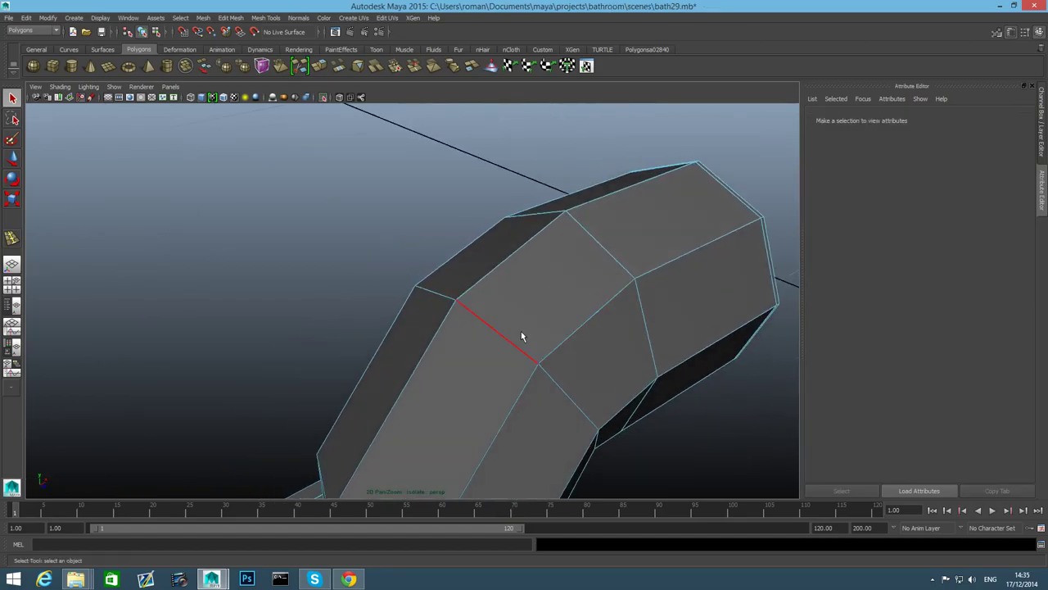
# Compare the mount's smoothed and unsmoothed shape from several sides, checking the bend, collar and base plate
pyautogui.press('F8')
pyautogui.click(579, 327)
pyautogui.scroll(-5, 580, 328)
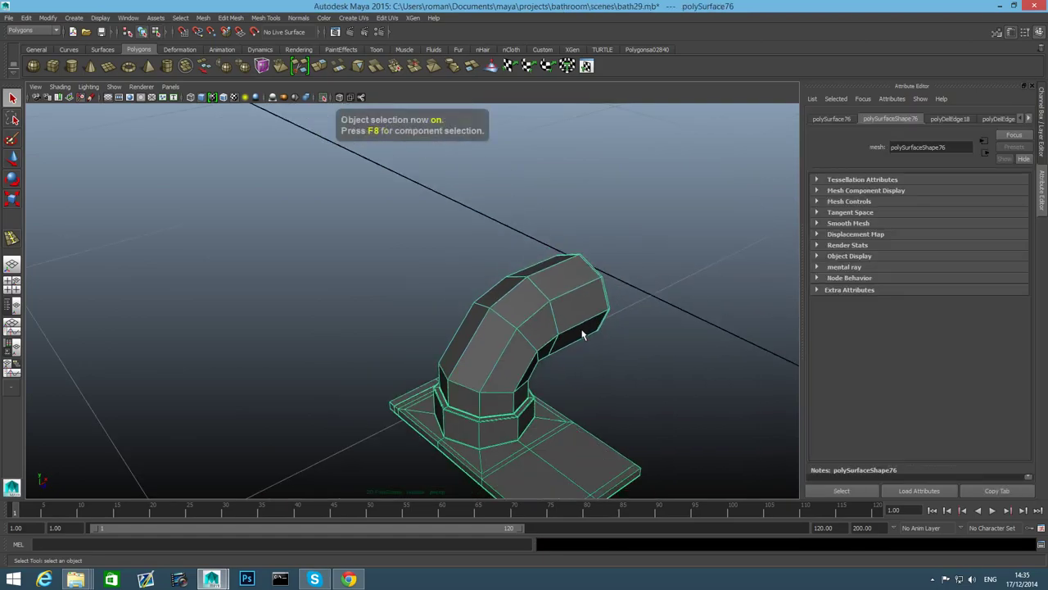
pyautogui.press('3')
pyautogui.click(624, 367)
pyautogui.keyDown('alt'); pyautogui.moveTo(625, 368); pyautogui.dragTo(494, 405); pyautogui.keyUp('alt')
pyautogui.click(498, 368)
pyautogui.keyDown('alt'); pyautogui.moveTo(498, 368); pyautogui.dragTo(486, 348); pyautogui.keyUp('alt')
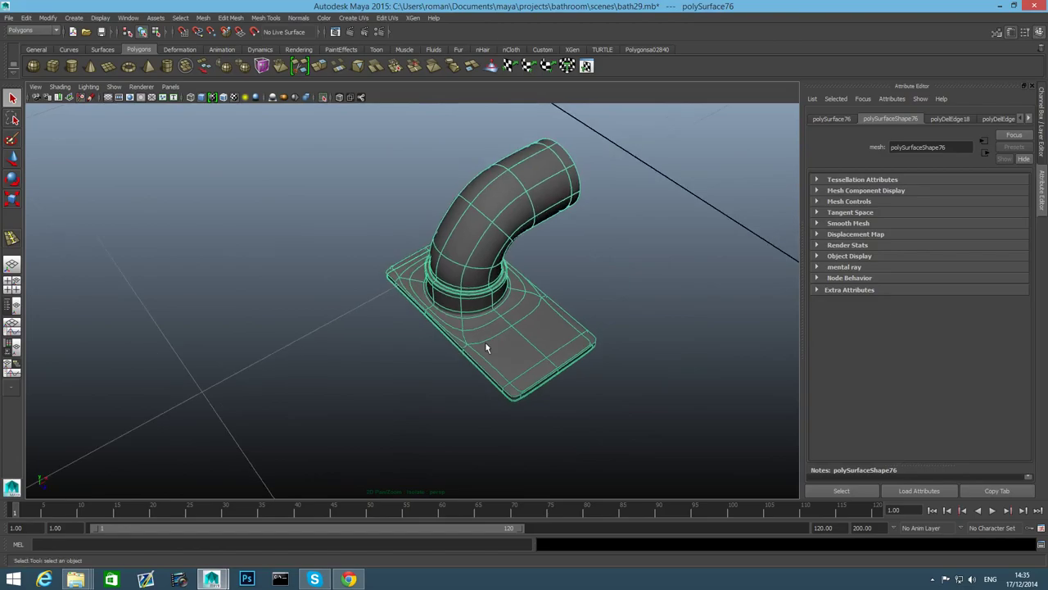
pyautogui.keyDown('alt'); pyautogui.moveTo(485, 341); pyautogui.dragTo(542, 390, button='right'); pyautogui.keyUp('alt')
pyautogui.press('1')
pyautogui.scroll(2, 544, 388)
pyautogui.scroll(-5, 546, 385)
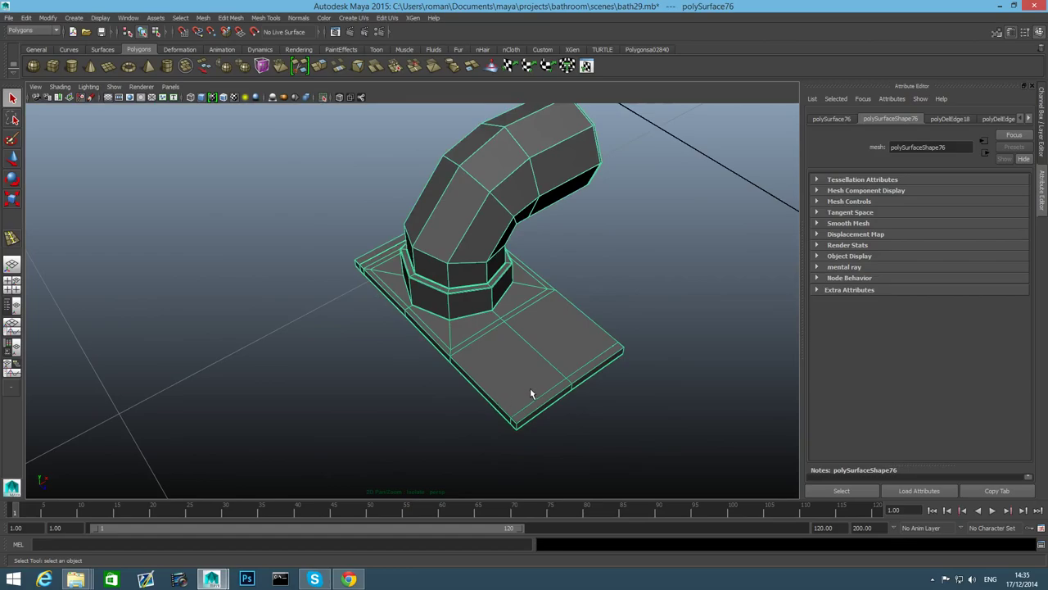
pyautogui.keyDown('alt'); pyautogui.moveTo(530, 395); pyautogui.dragTo(395, 381); pyautogui.keyUp('alt')
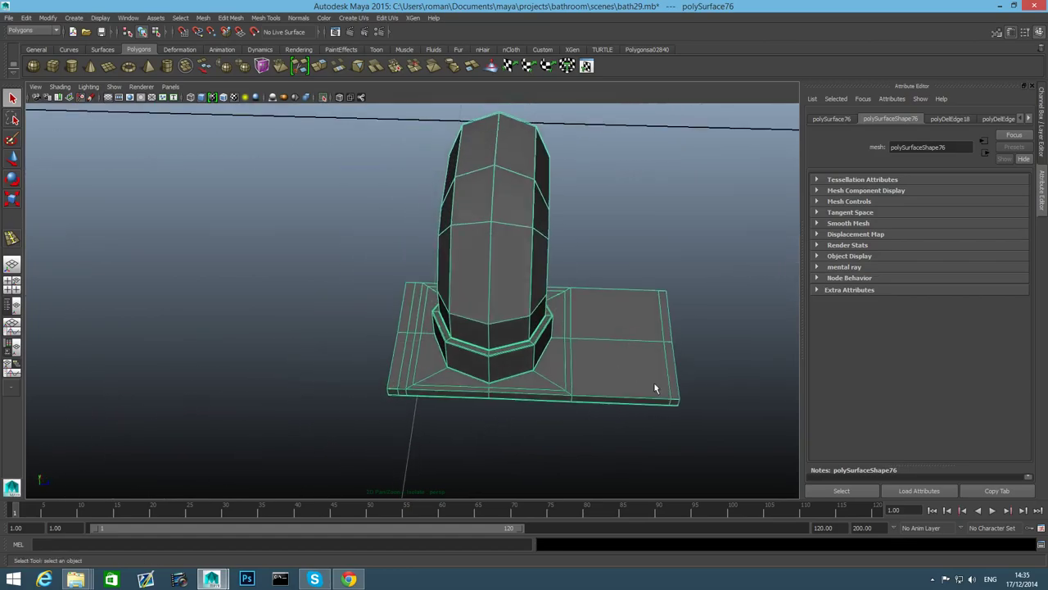
pyautogui.keyDown('alt'); pyautogui.moveTo(625, 376); pyautogui.dragTo(555, 347); pyautogui.keyUp('alt')
pyautogui.press('3')
pyautogui.press('1')
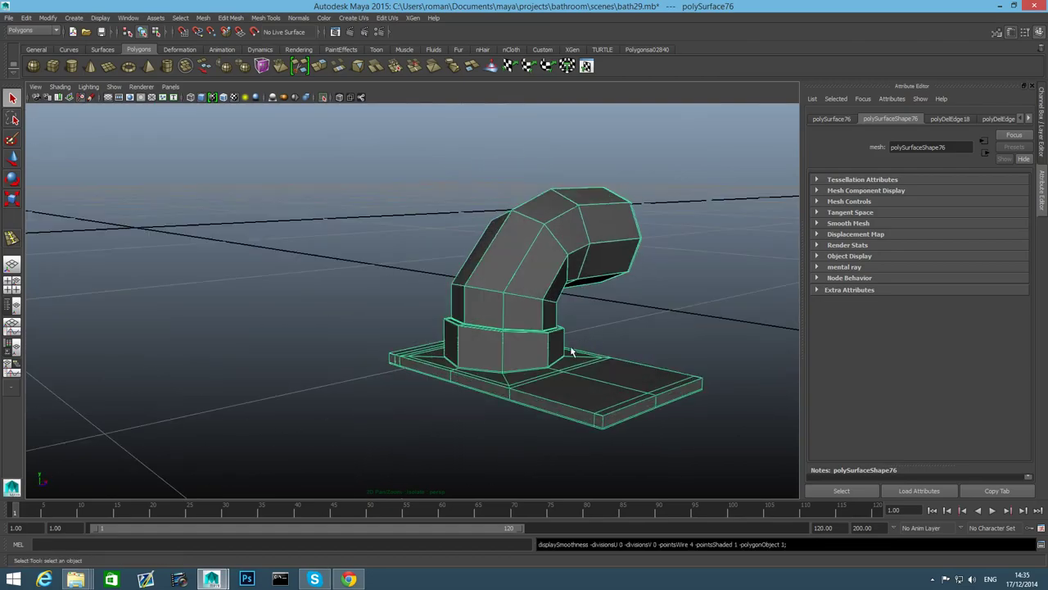
# End the isolated view to show the whole toilet again and display the mount smoothed
pyautogui.click(323, 97)
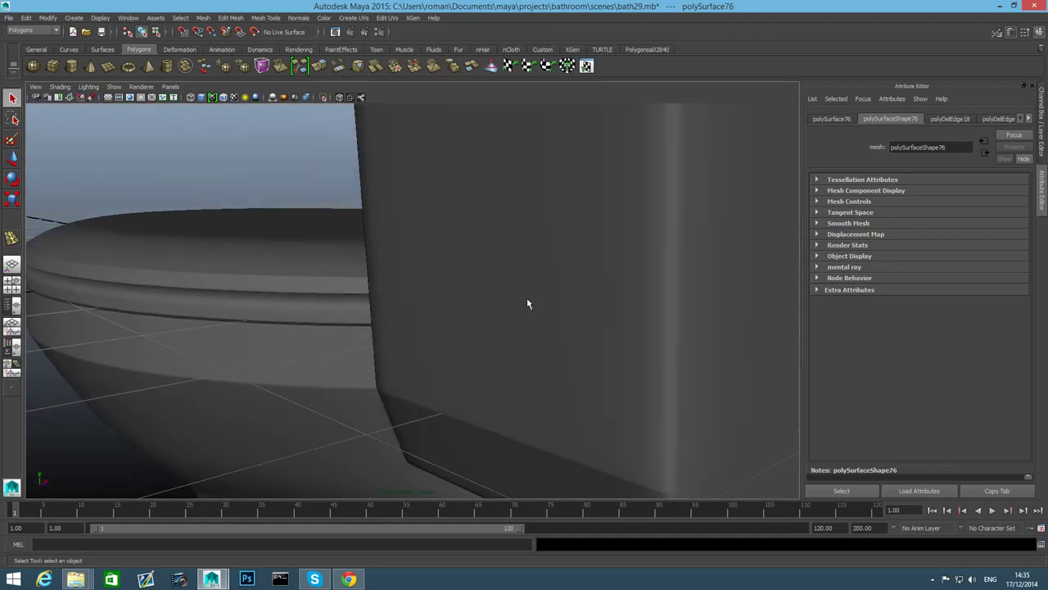
pyautogui.keyDown('alt'); pyautogui.moveTo(529, 303); pyautogui.dragTo(535, 341); pyautogui.keyUp('alt')
pyautogui.press('3')
pyautogui.scroll(4, 494, 325)
# Duplicate the mount and move the copy along X past the hinge's opposite end, to Translate X 1.207
pyautogui.click(502, 331)
pyautogui.press('w')
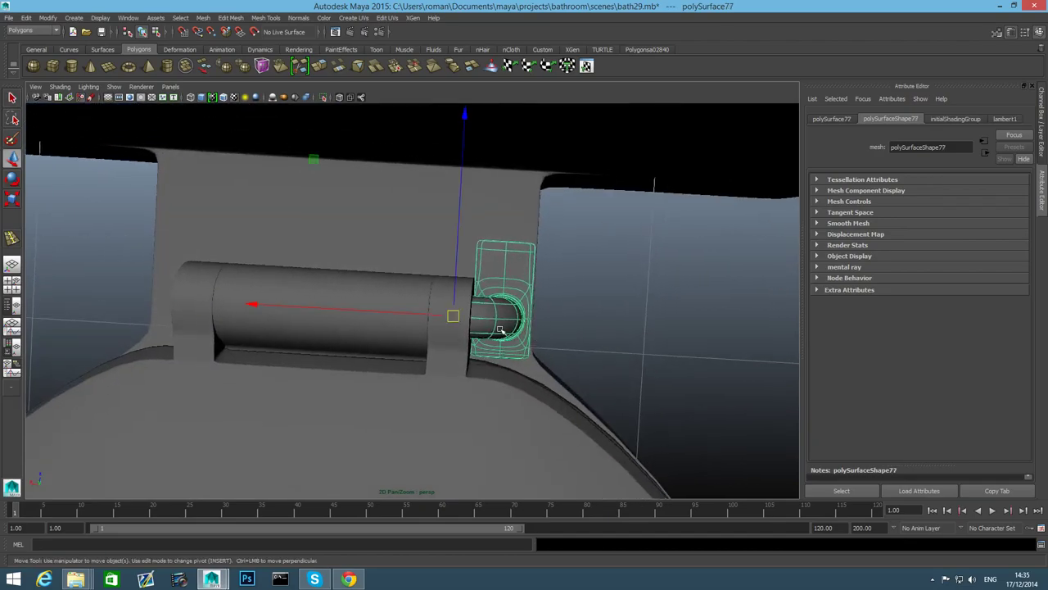
pyautogui.keyDown('alt'); pyautogui.moveTo(246, 309); pyautogui.dragTo(399, 304, button='middle'); pyautogui.keyUp('alt')
pyautogui.moveTo(399, 305); pyautogui.dragTo(13, 318)
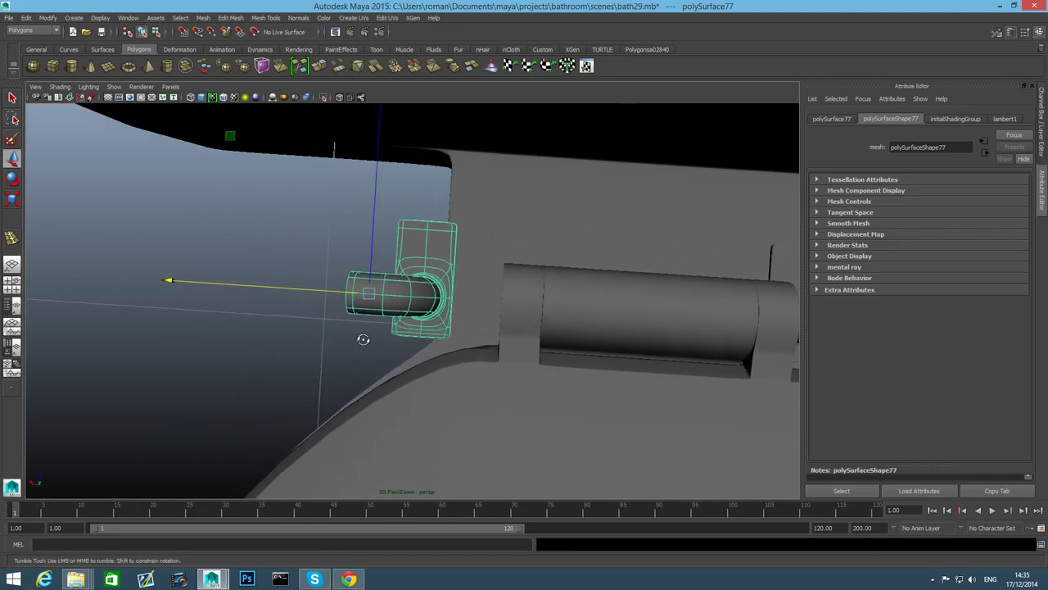
pyautogui.moveTo(363, 339); pyautogui.dragTo(363, 335, button='middle')
# Try to mirror the copied mount by scaling it freehand along X, and undo each attempt
pyautogui.press('r')
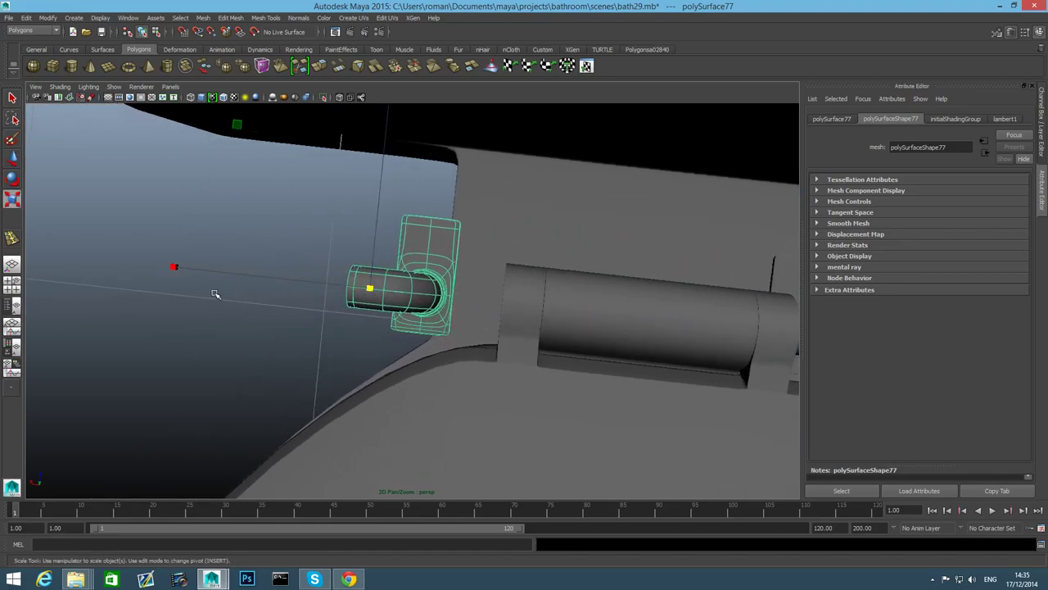
pyautogui.click(1038, 32)
pyautogui.keyDown('alt'); pyautogui.moveTo(360, 283); pyautogui.dragTo(407, 292); pyautogui.keyUp('alt')
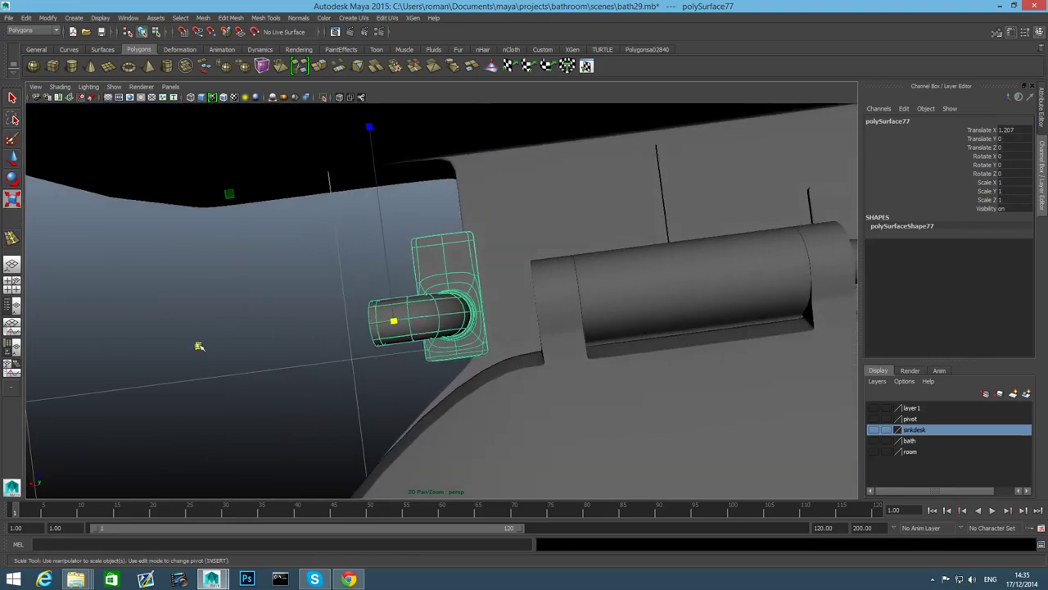
pyautogui.moveTo(199, 345); pyautogui.dragTo(368, 327)
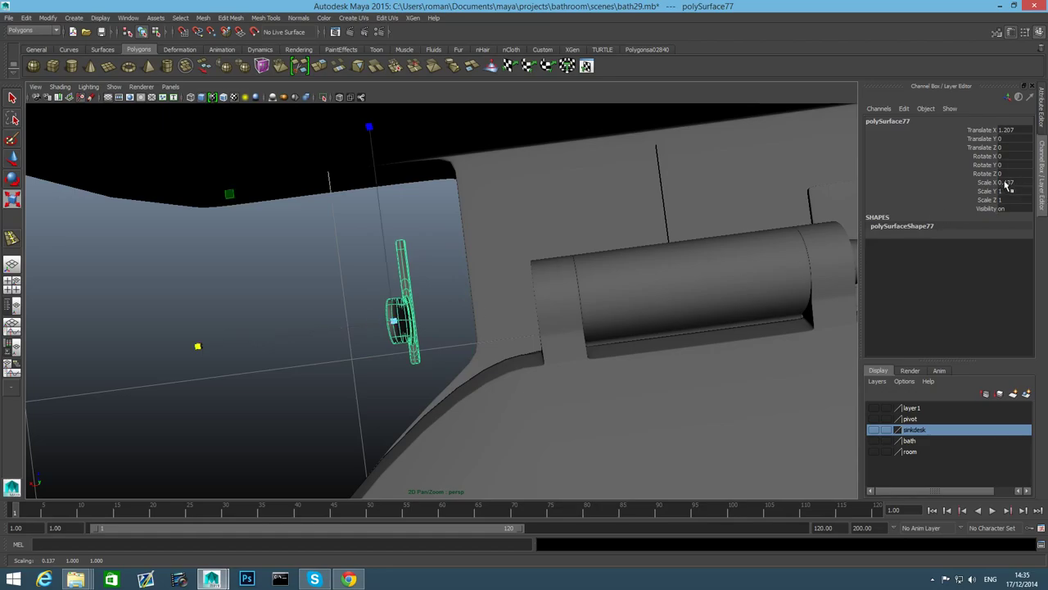
pyautogui.hotkey('ctrl', 'z')
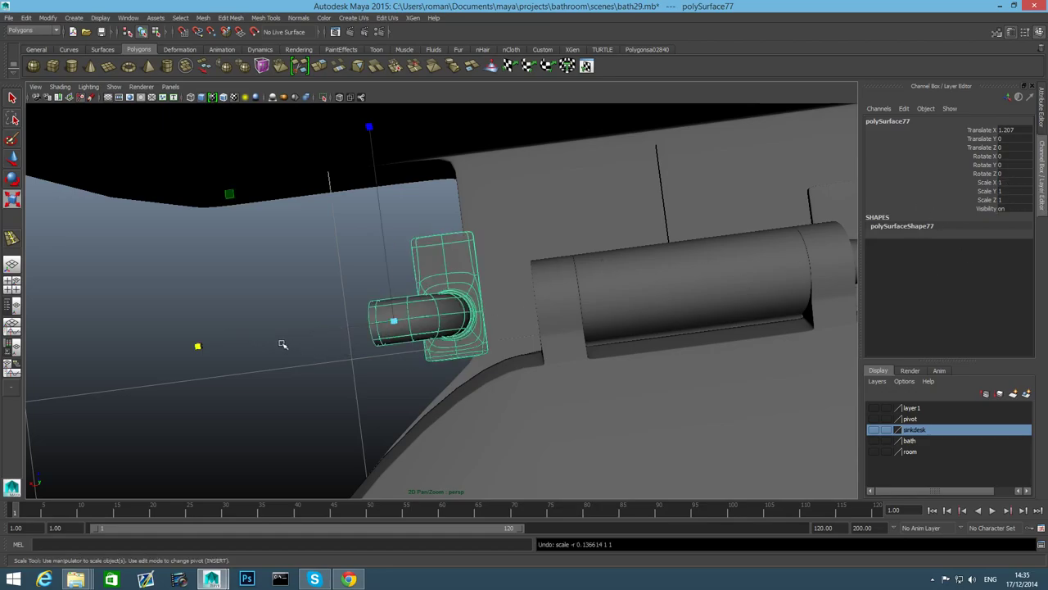
pyautogui.moveTo(199, 346); pyautogui.dragTo(438, 335)
pyautogui.hotkey('ctrl', 'z')
# Mirror the copied mount by setting its Scale X to -1, and reverse its normals
pyautogui.doubleClick(1016, 183)
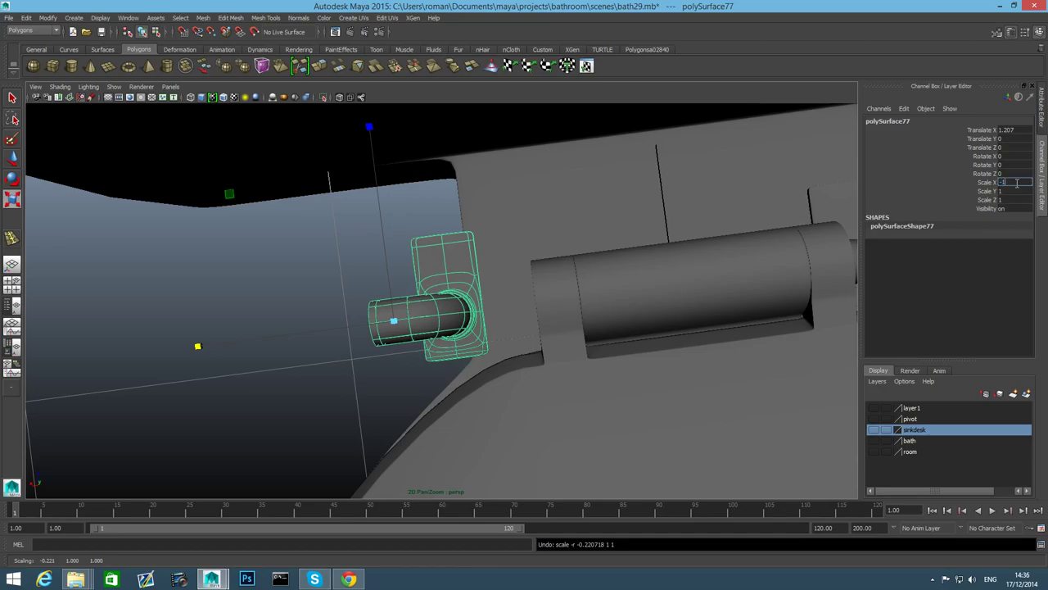
pyautogui.press('Return')
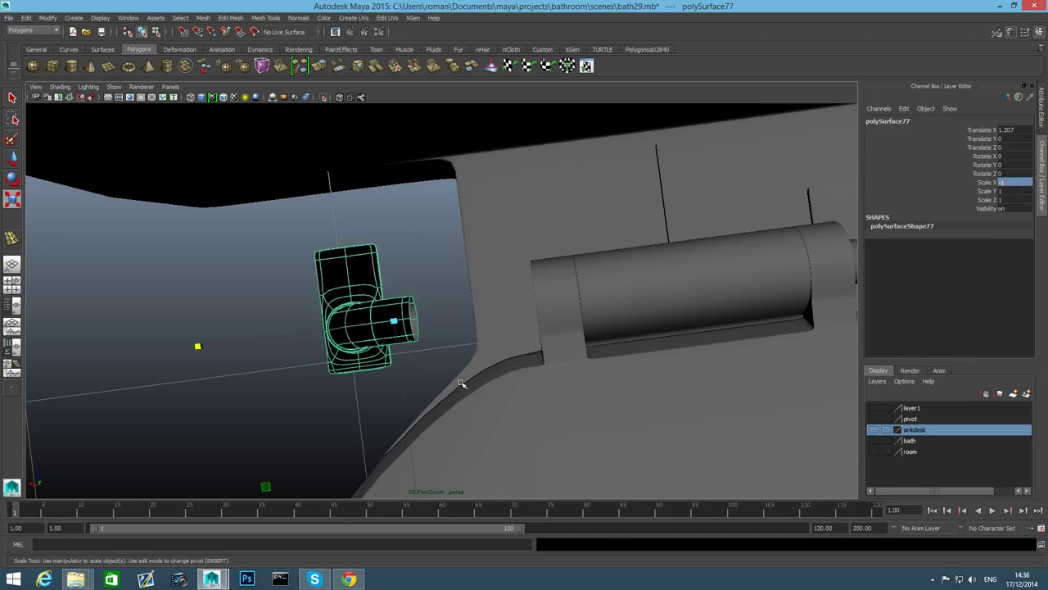
pyautogui.keyDown('alt'); pyautogui.moveTo(459, 381); pyautogui.dragTo(347, 205); pyautogui.keyUp('alt')
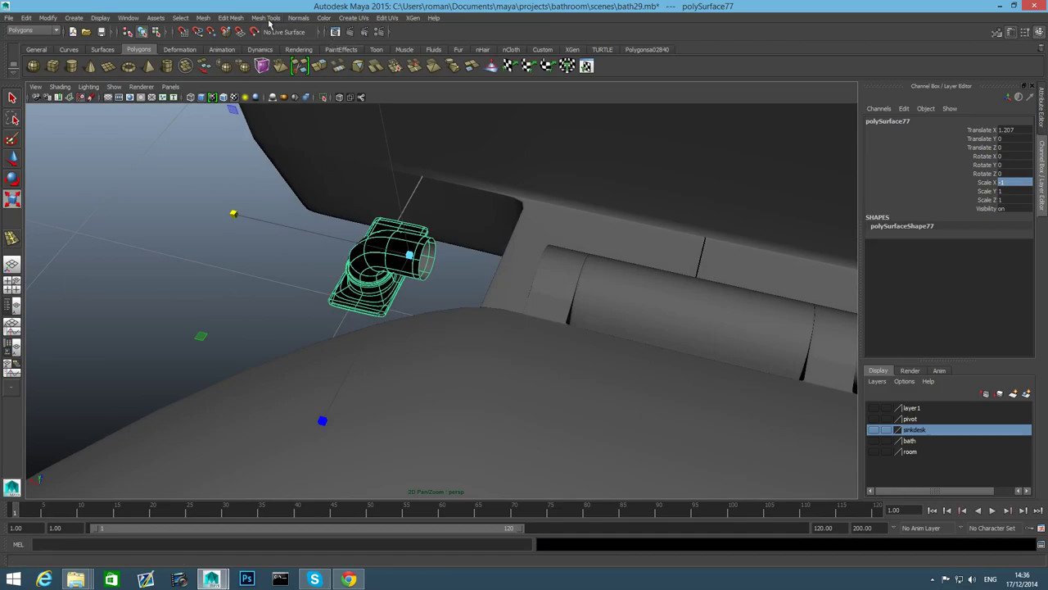
pyautogui.click(297, 20)
pyautogui.click(306, 104)
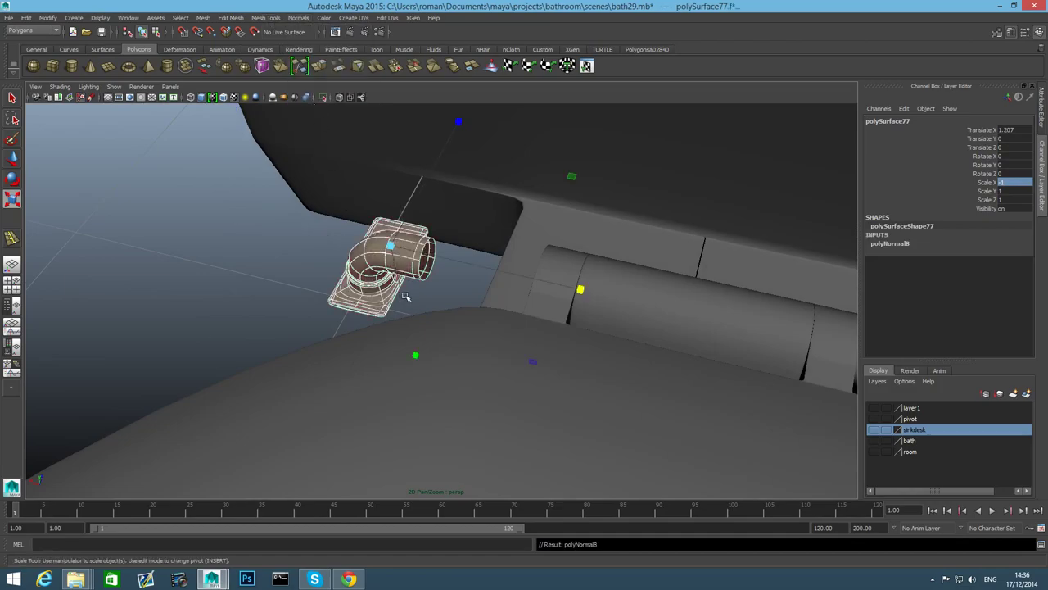
# Move the mirrored mount along X against the hinge's free end, to Translate X 0.976
pyautogui.press('w')
pyautogui.keyDown('alt'); pyautogui.moveTo(336, 260); pyautogui.dragTo(234, 288); pyautogui.keyUp('alt')
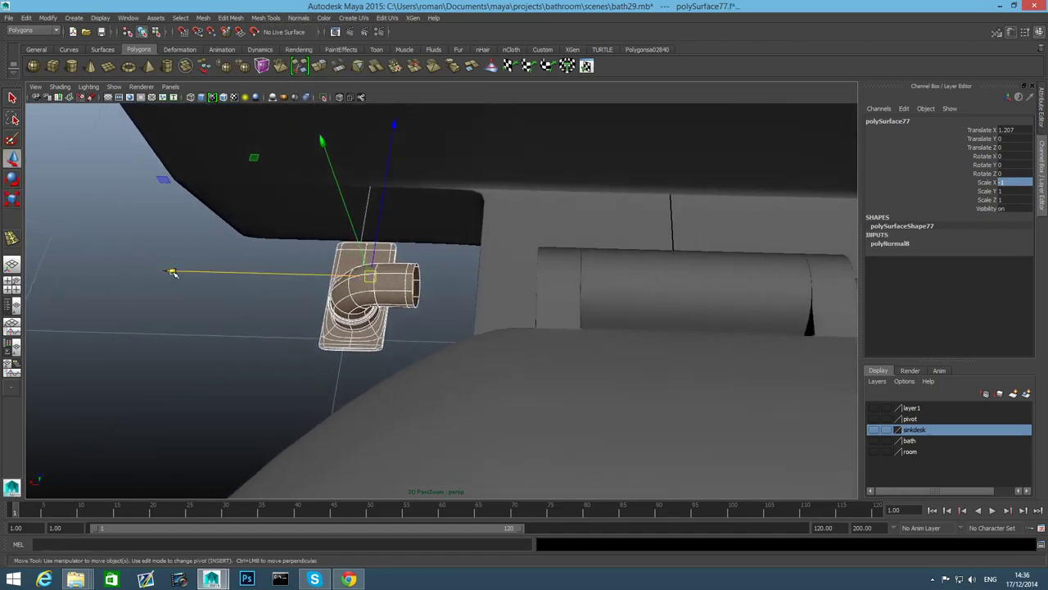
pyautogui.moveTo(175, 274); pyautogui.dragTo(410, 318)
pyautogui.keyDown('alt'); pyautogui.moveTo(491, 385); pyautogui.dragTo(451, 312); pyautogui.keyUp('alt')
pyautogui.press('F8')
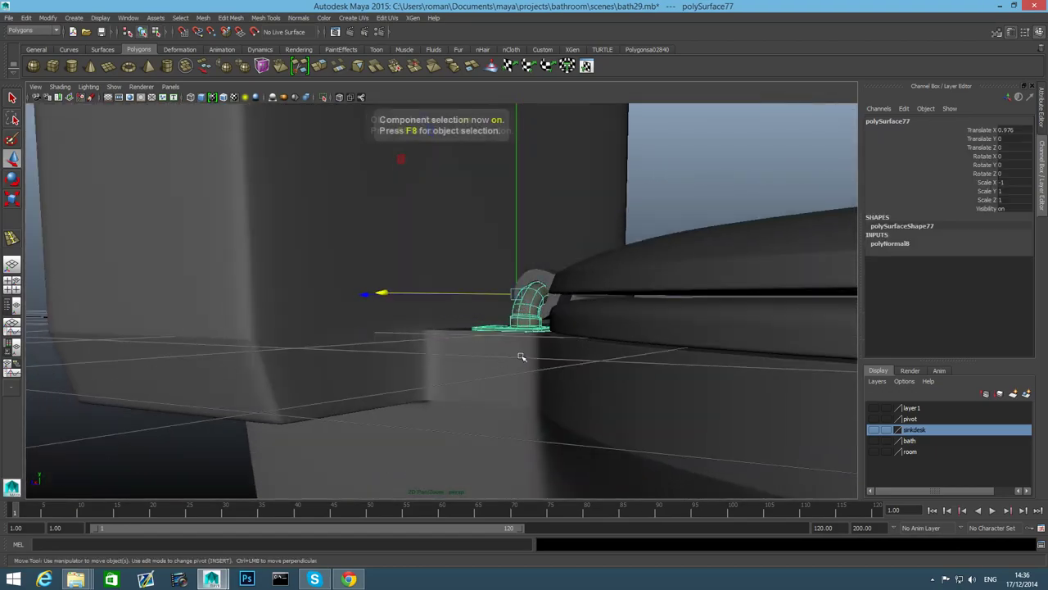
# Select the toilet lid and move its pivot point to the centre of the hinge cylinder
pyautogui.keyDown('alt'); pyautogui.moveTo(519, 355); pyautogui.dragTo(525, 426); pyautogui.keyUp('alt')
pyautogui.click(512, 355)
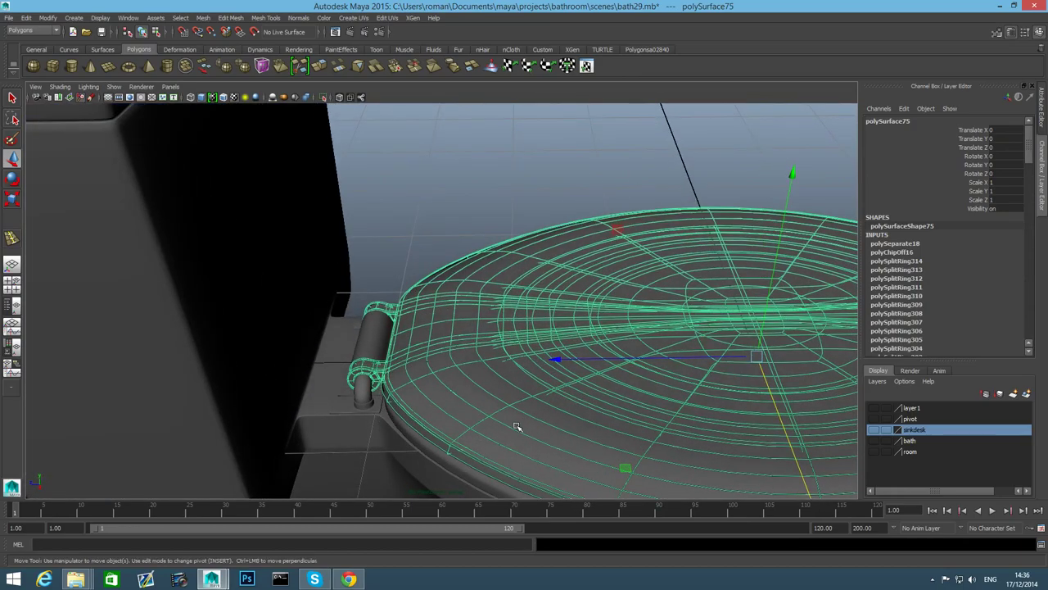
pyautogui.press('Insert')
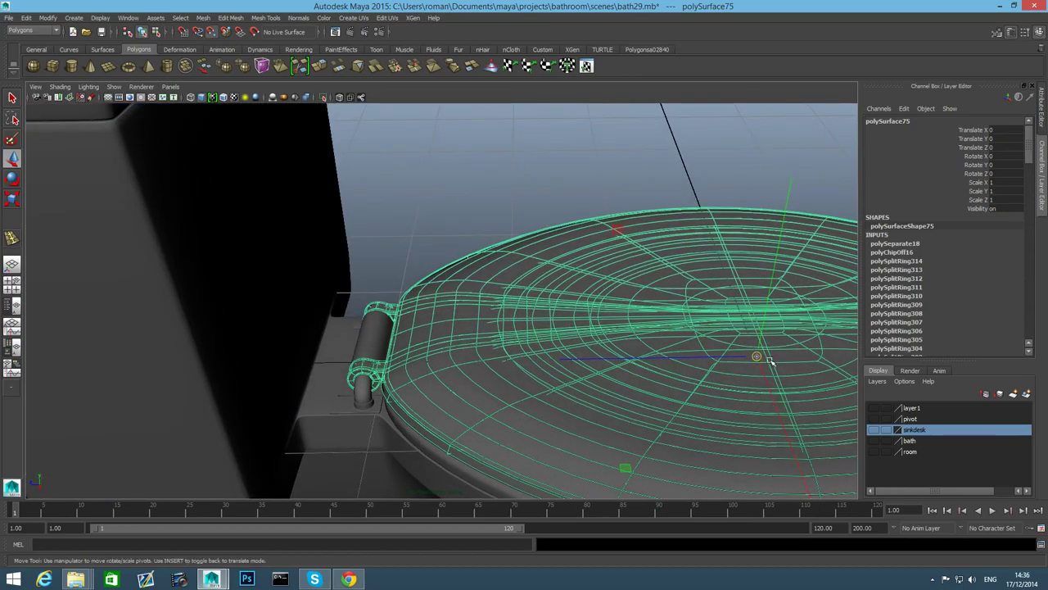
pyautogui.moveTo(756, 355); pyautogui.dragTo(472, 328)
pyautogui.keyDown('alt'); pyautogui.moveTo(473, 328); pyautogui.dragTo(578, 393, button='right'); pyautogui.keyUp('alt')
pyautogui.keyDown('alt'); pyautogui.moveTo(578, 393); pyautogui.dragTo(562, 396); pyautogui.keyUp('alt')
pyautogui.keyDown('alt'); pyautogui.moveTo(562, 396); pyautogui.dragTo(534, 379, button='middle'); pyautogui.keyUp('alt')
pyautogui.press('Insert')
pyautogui.moveTo(445, 280); pyautogui.dragTo(447, 300)
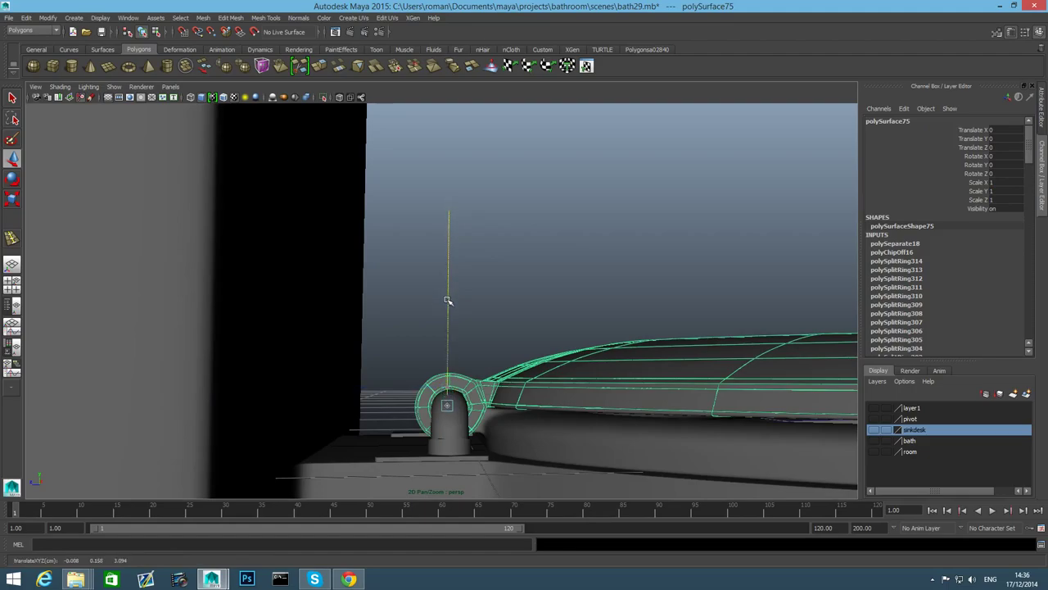
# Select the toilet seat ring and snap its pivot point to a vertex on the middle of the hinge cylinder
pyautogui.press('Insert')
pyautogui.keyDown('alt'); pyautogui.moveTo(458, 387); pyautogui.dragTo(678, 393); pyautogui.keyUp('alt')
pyautogui.click(602, 412)
pyautogui.keyDown('alt'); pyautogui.moveTo(597, 412); pyautogui.dragTo(521, 407); pyautogui.keyUp('alt')
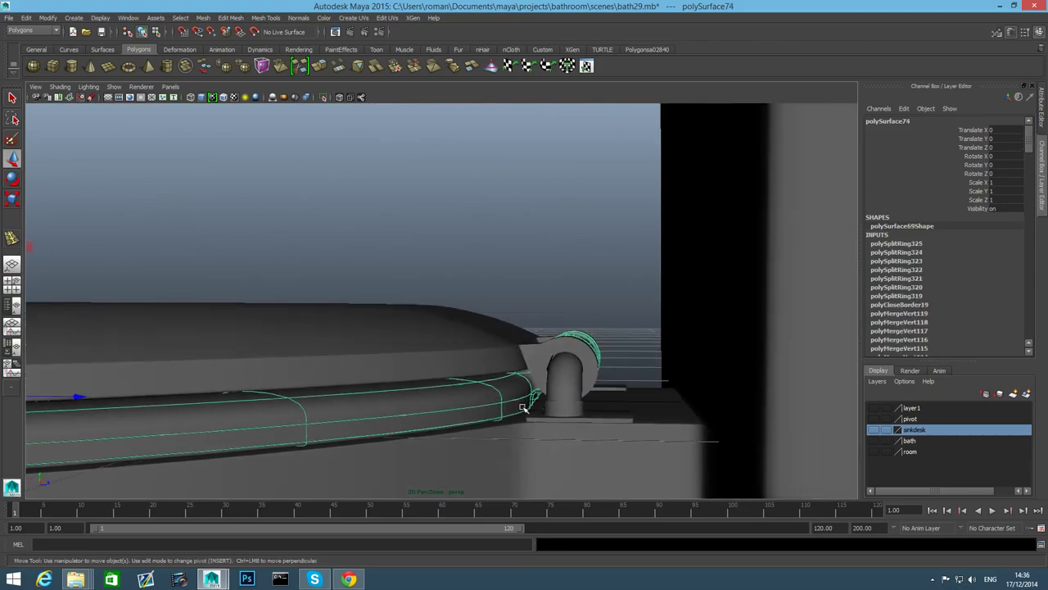
pyautogui.scroll(-3, 523, 409)
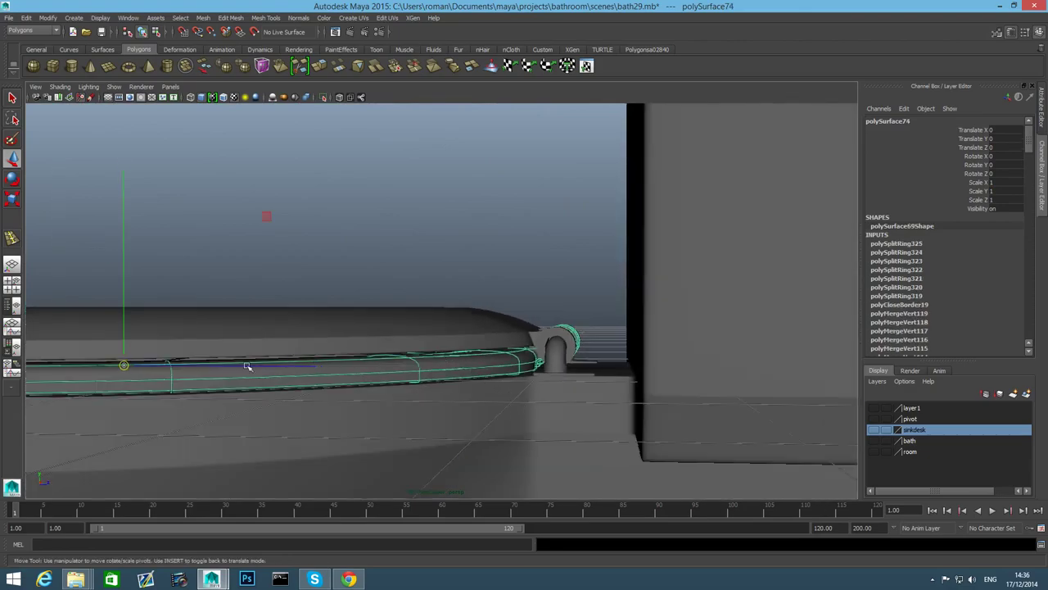
pyautogui.moveTo(123, 363); pyautogui.dragTo(694, 434)
pyautogui.press('Insert')
pyautogui.press('v')
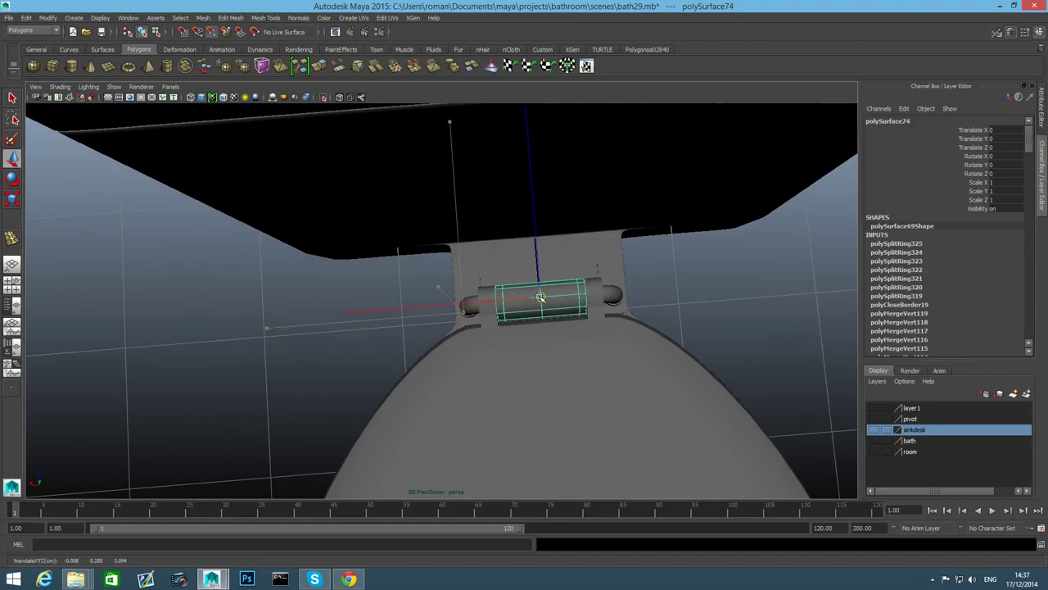
pyautogui.keyDown('alt'); pyautogui.moveTo(538, 301); pyautogui.dragTo(650, 265); pyautogui.keyUp('alt')
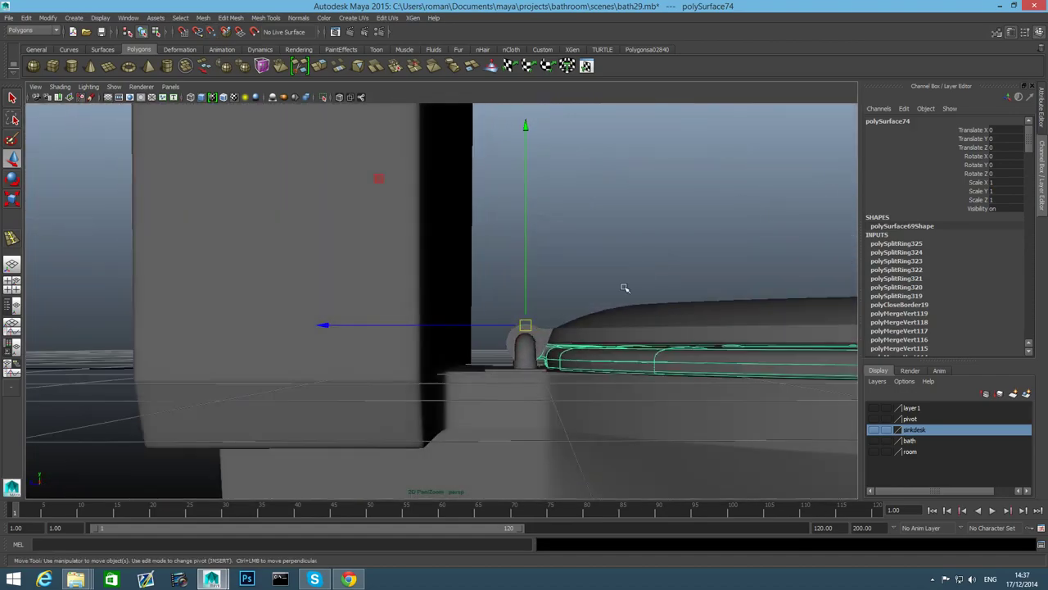
# Lower the seat ring's pivot point vertically to the centre of the hinge cylinder
pyautogui.press('d')
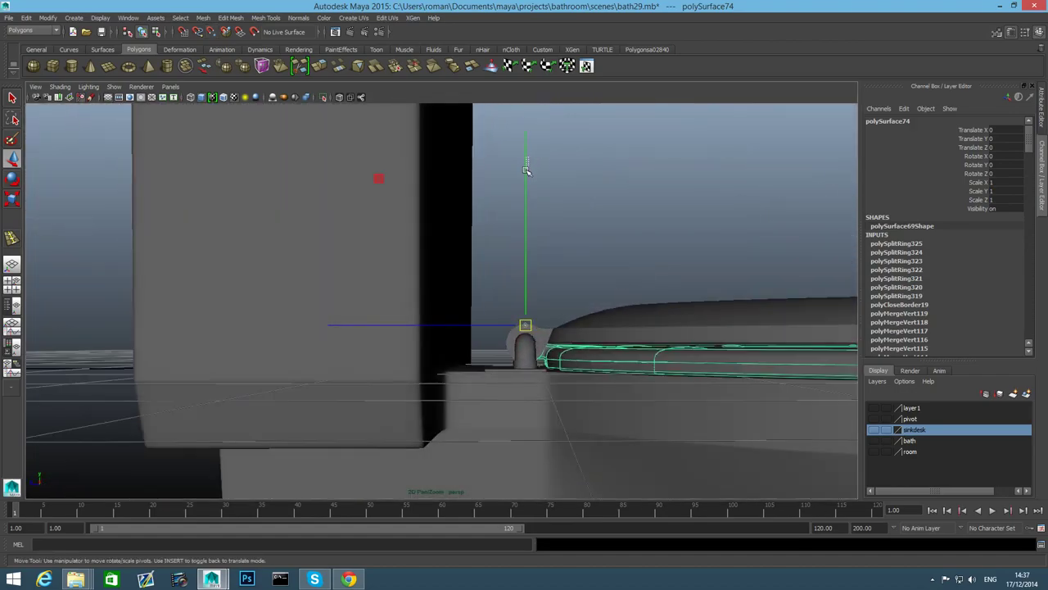
pyautogui.click(527, 173)
pyautogui.press('super+x')
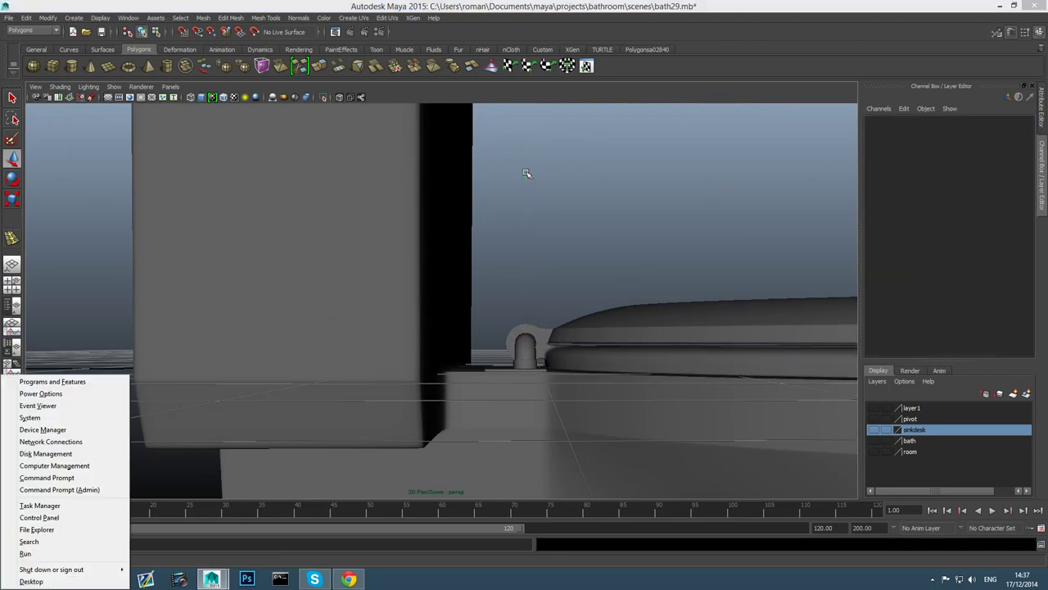
pyautogui.click(562, 137)
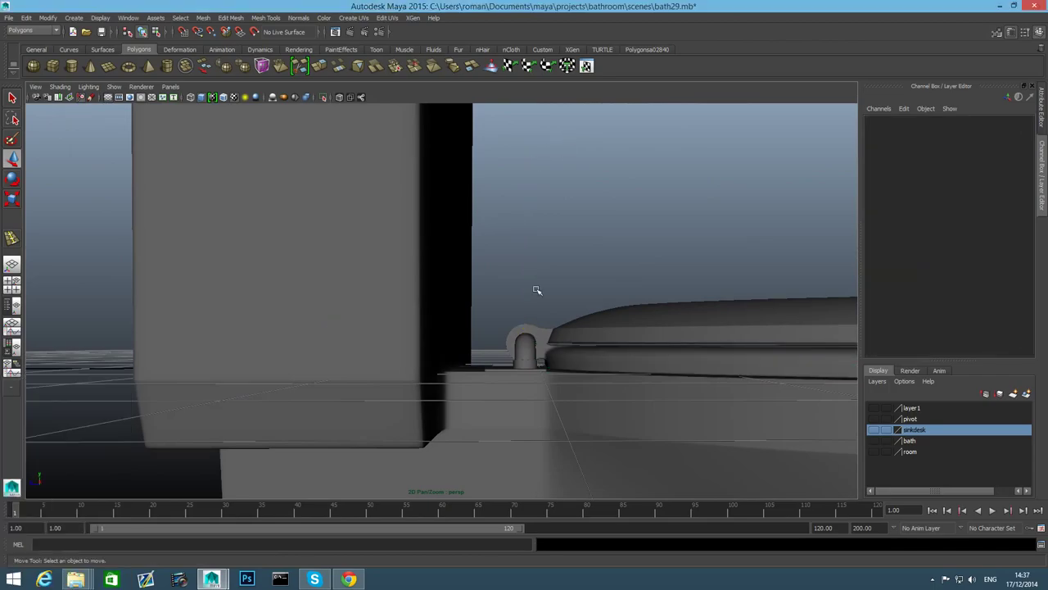
pyautogui.click(529, 352)
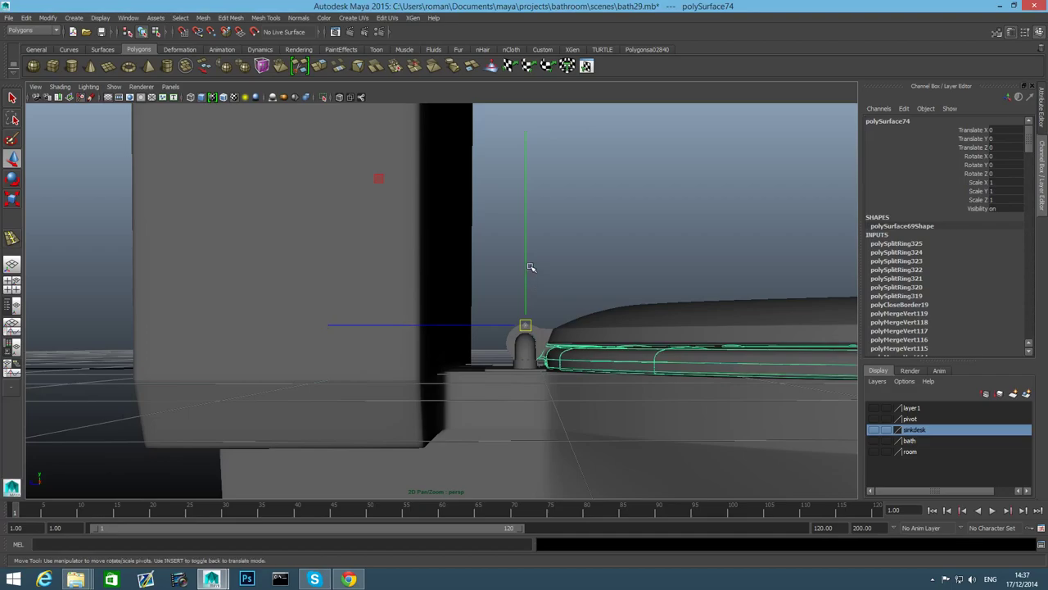
pyautogui.moveTo(530, 266); pyautogui.dragTo(525, 385)
# Try rotating the seat ring around its hinge pivot, and undo the rotation
pyautogui.press('e')
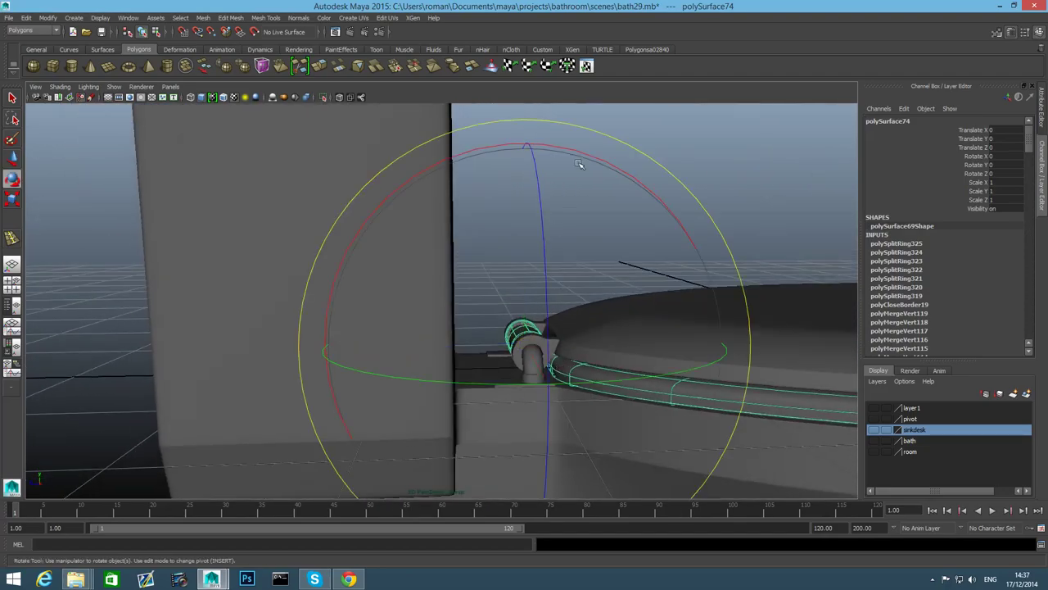
pyautogui.moveTo(584, 160); pyautogui.dragTo(553, 268)
pyautogui.hotkey('ctrl', 'z')
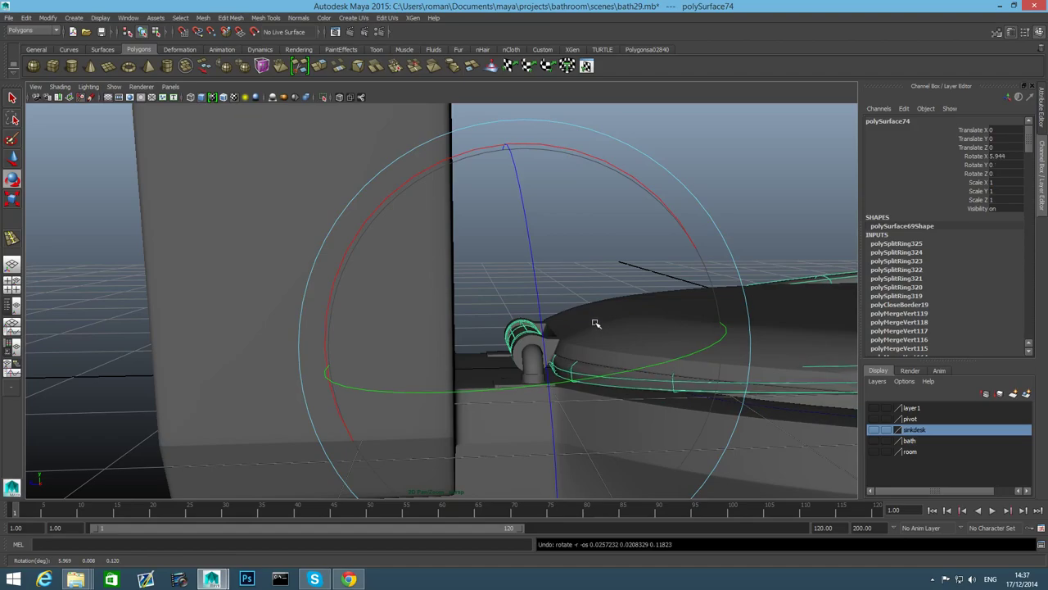
# Select the toilet lid and rotate it open around the hinge to Rotate X 93.855
pyautogui.click(670, 312)
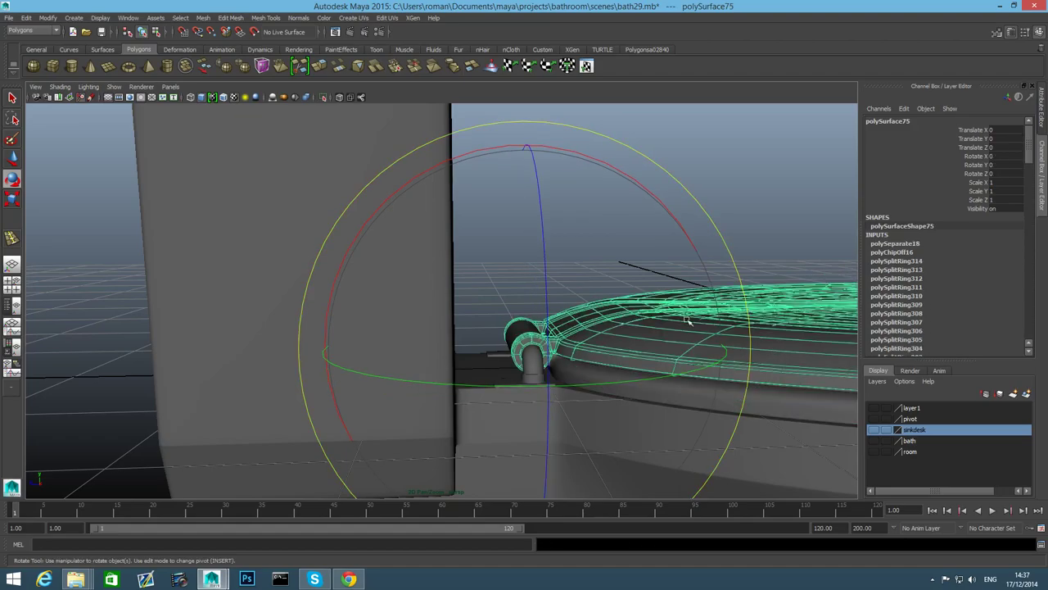
pyautogui.moveTo(568, 152); pyautogui.dragTo(2, 352)
pyautogui.scroll(-8, 262, 437)
pyautogui.keyDown('alt'); pyautogui.moveTo(357, 390); pyautogui.dragTo(281, 473, button='middle'); pyautogui.keyUp('alt')
pyautogui.moveTo(382, 234); pyautogui.dragTo(790, 524)
# Select the seat ring and rotate it up around the X axis to rest against the open lid
pyautogui.click(807, 452)
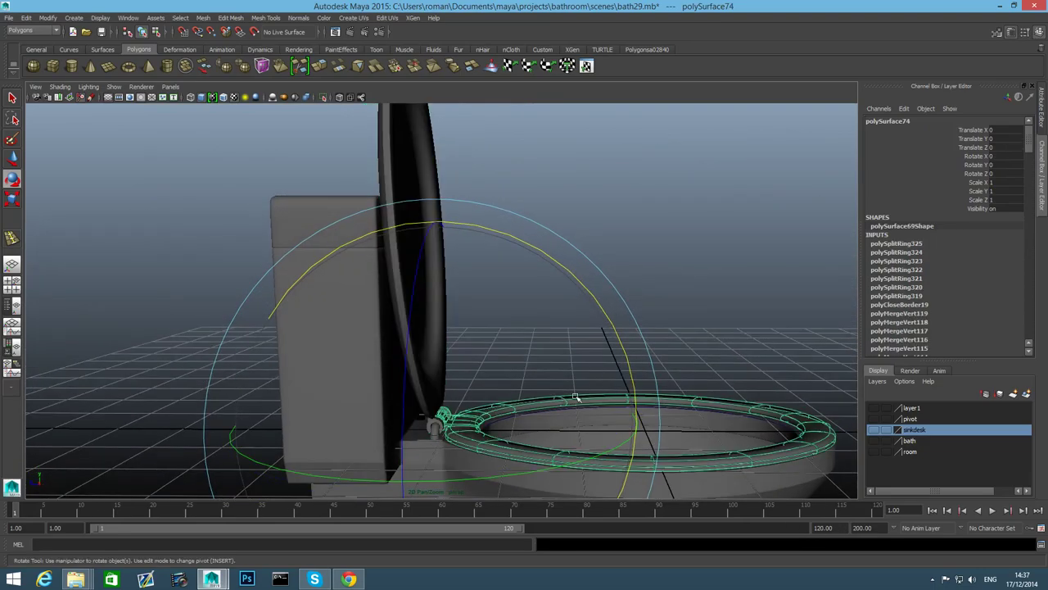
pyautogui.moveTo(537, 249); pyautogui.dragTo(427, 279)
pyautogui.click(619, 111)
pyautogui.keyDown('alt'); pyautogui.moveTo(706, 362); pyautogui.dragTo(698, 372); pyautogui.keyUp('alt')
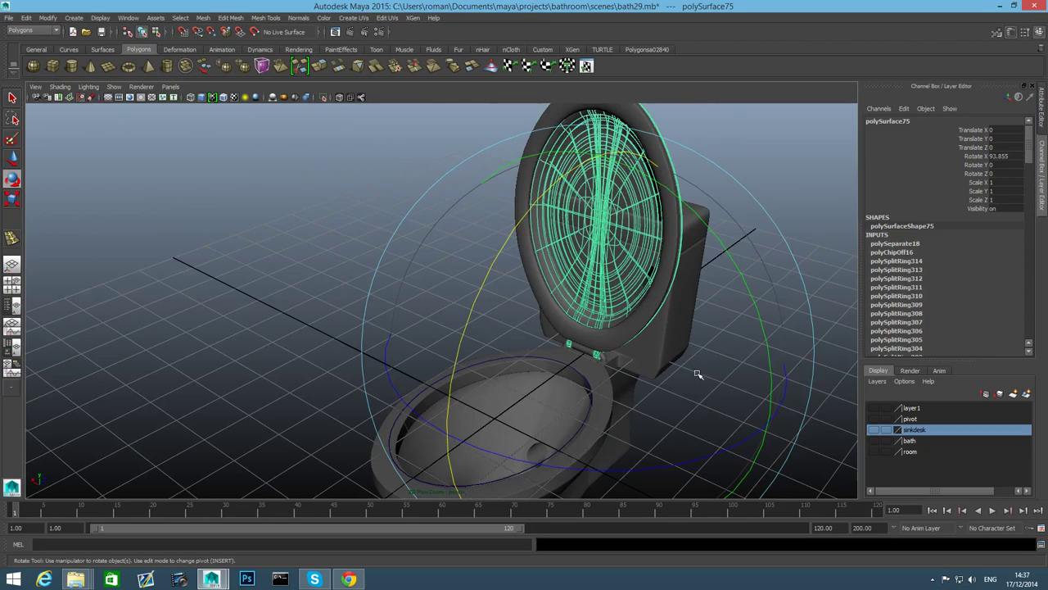
pyautogui.click(811, 242)
pyautogui.keyDown('alt'); pyautogui.moveTo(739, 402); pyautogui.dragTo(603, 402); pyautogui.keyUp('alt')
pyautogui.keyDown('alt'); pyautogui.moveTo(604, 402); pyautogui.dragTo(740, 431, button='right'); pyautogui.keyUp('alt')
pyautogui.keyDown('alt'); pyautogui.moveTo(647, 335); pyautogui.dragTo(620, 323); pyautogui.keyUp('alt')
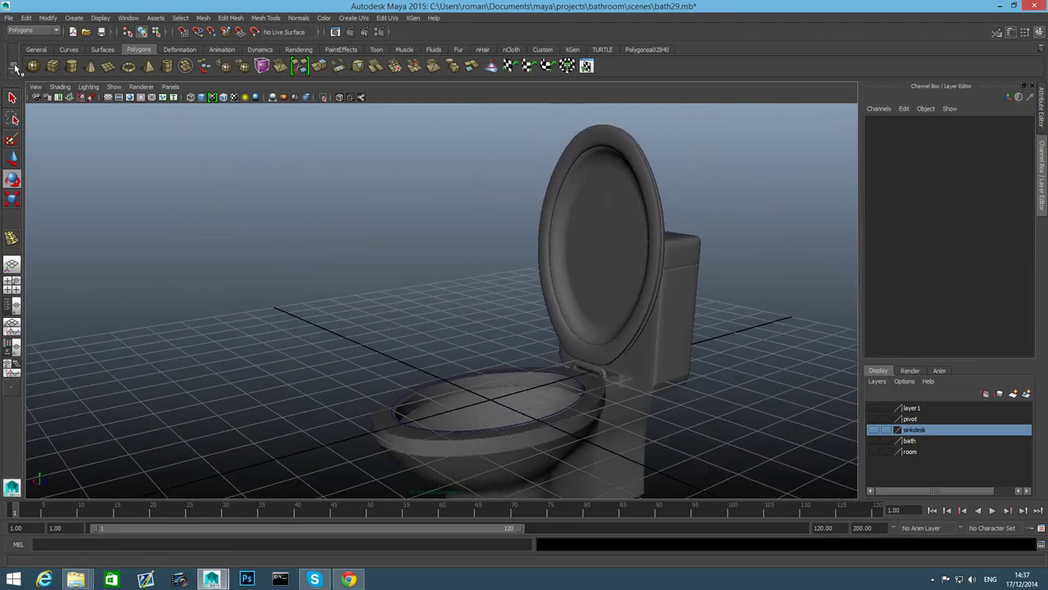
# Save the scene under the new name bath30.mb
pyautogui.click(8, 18)
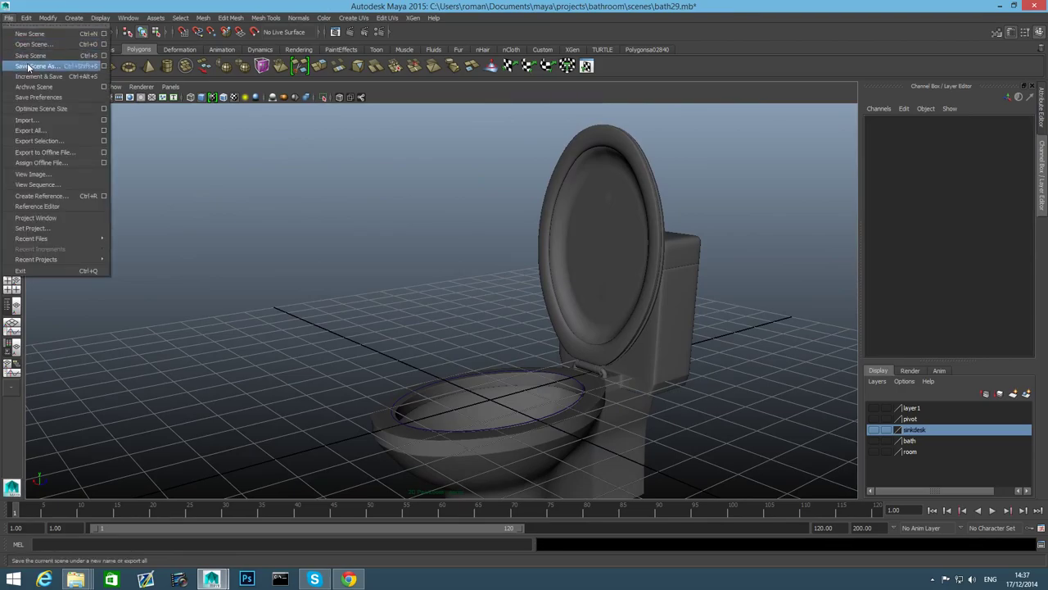
pyautogui.click(28, 67)
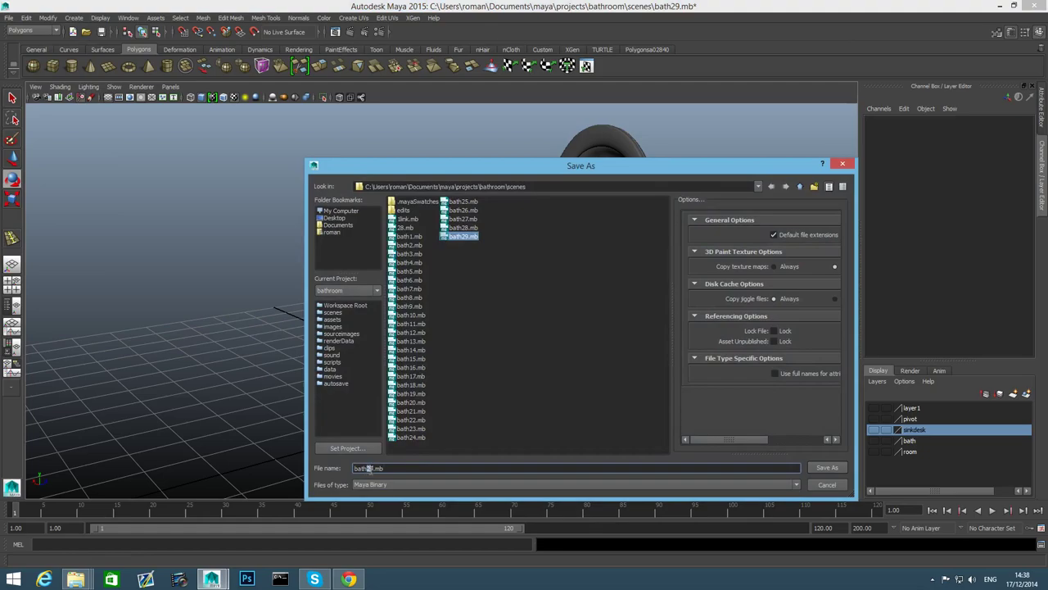
pyautogui.write('30')
pyautogui.press('Return')
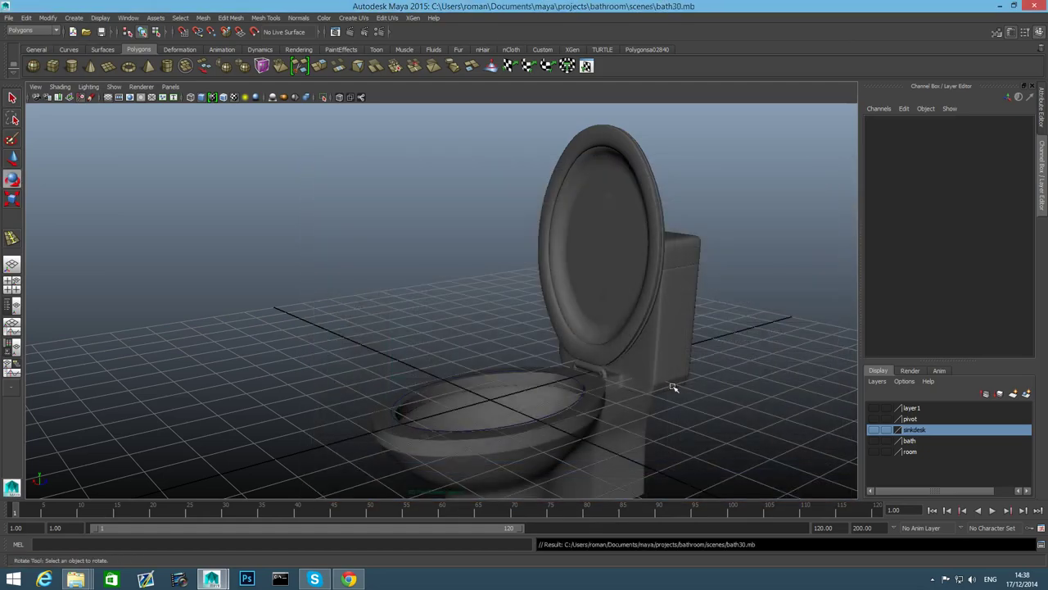
# Examine the toilet from several angles, including the raised lid, the bowl's underside and the pedestal
pyautogui.scroll(-2, 673, 383)
pyautogui.keyDown('alt'); pyautogui.moveTo(558, 370); pyautogui.dragTo(517, 371); pyautogui.keyUp('alt')
pyautogui.keyDown('alt'); pyautogui.moveTo(467, 386); pyautogui.dragTo(683, 428, button='right'); pyautogui.keyUp('alt')
pyautogui.keyDown('alt'); pyautogui.moveTo(683, 429); pyautogui.dragTo(608, 339, button='middle'); pyautogui.keyUp('alt')
pyautogui.keyDown('alt'); pyautogui.moveTo(546, 363); pyautogui.dragTo(318, 469); pyautogui.keyUp('alt')
pyautogui.scroll(-1, 513, 329)
pyautogui.keyDown('alt'); pyautogui.moveTo(432, 364); pyautogui.dragTo(434, 382, button='middle'); pyautogui.keyUp('alt')
pyautogui.keyDown('alt'); pyautogui.moveTo(434, 383); pyautogui.dragTo(506, 321); pyautogui.keyUp('alt')
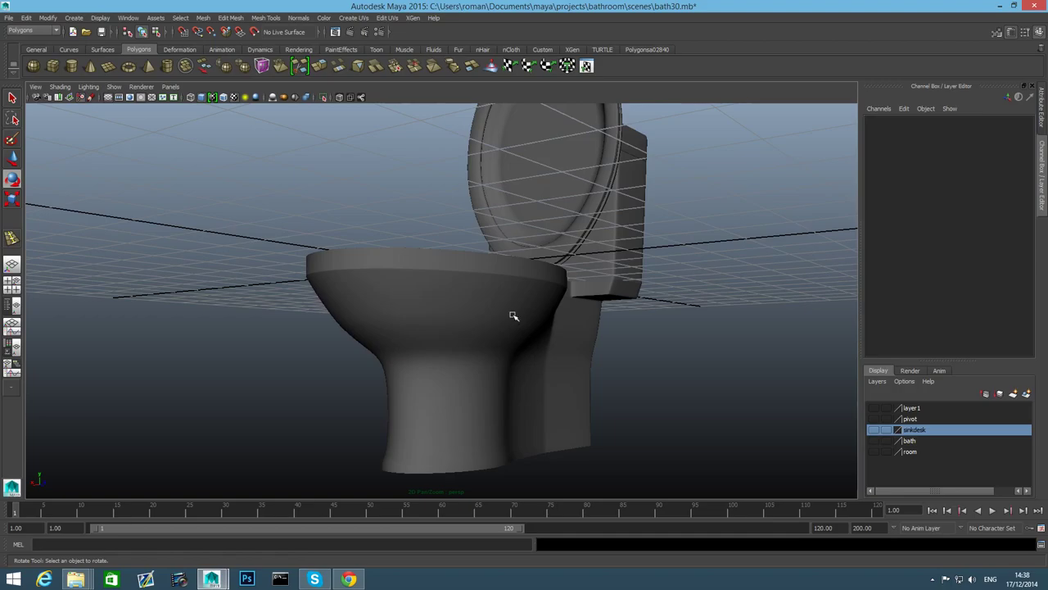
pyautogui.scroll(2, 511, 317)
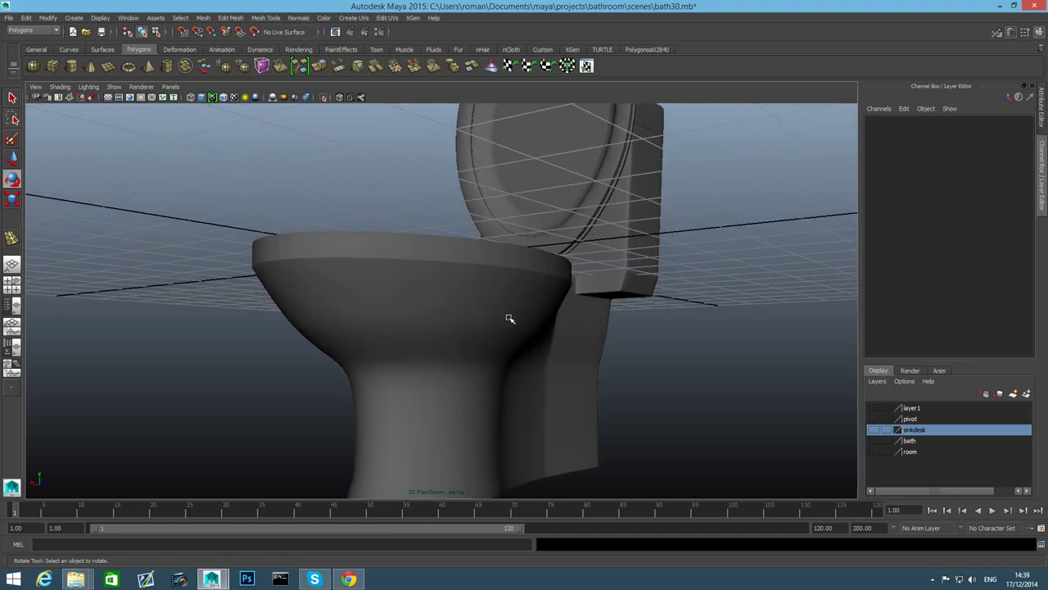
pyautogui.scroll(-2, 509, 318)
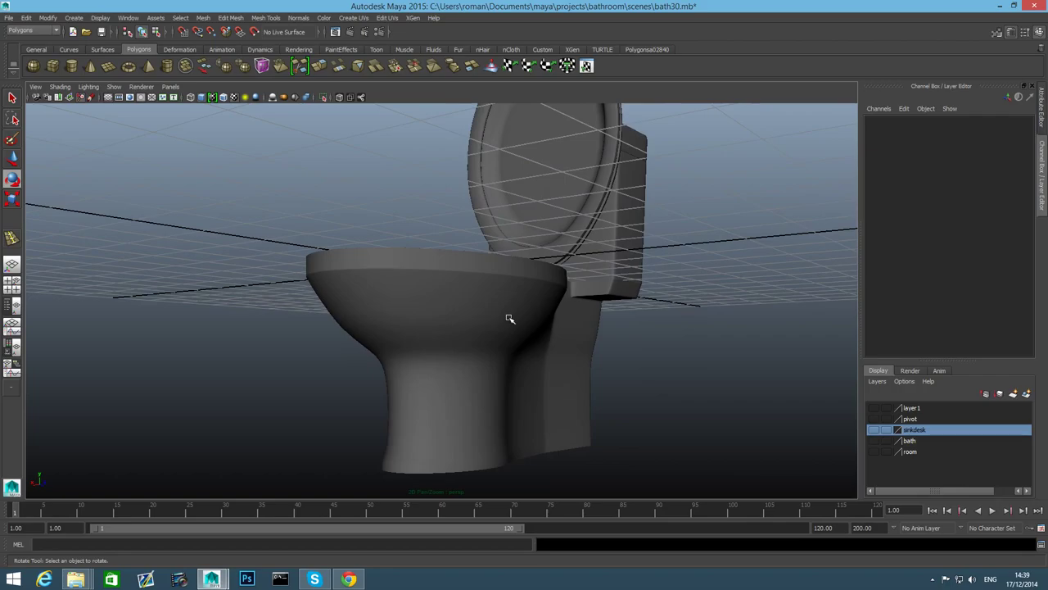